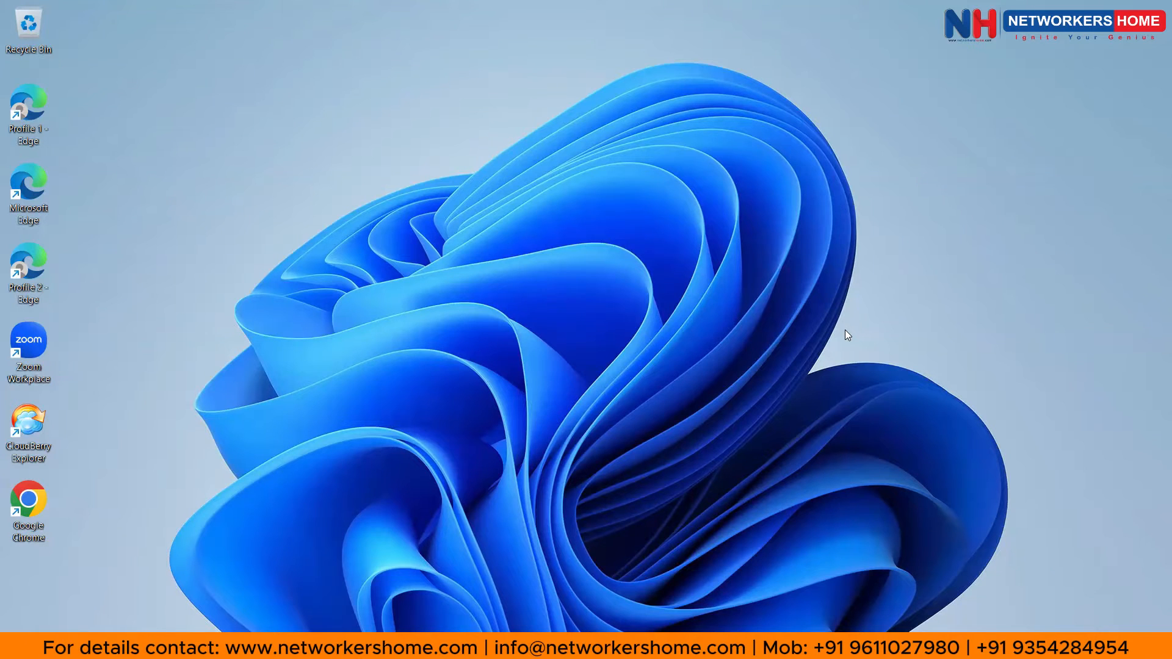
Load aws.amazon.com in a new private browser window.
{"action": "mouse_move", "coordinate": [757, 655]}
{"action": "left_click", "coordinate": [790, 642]}
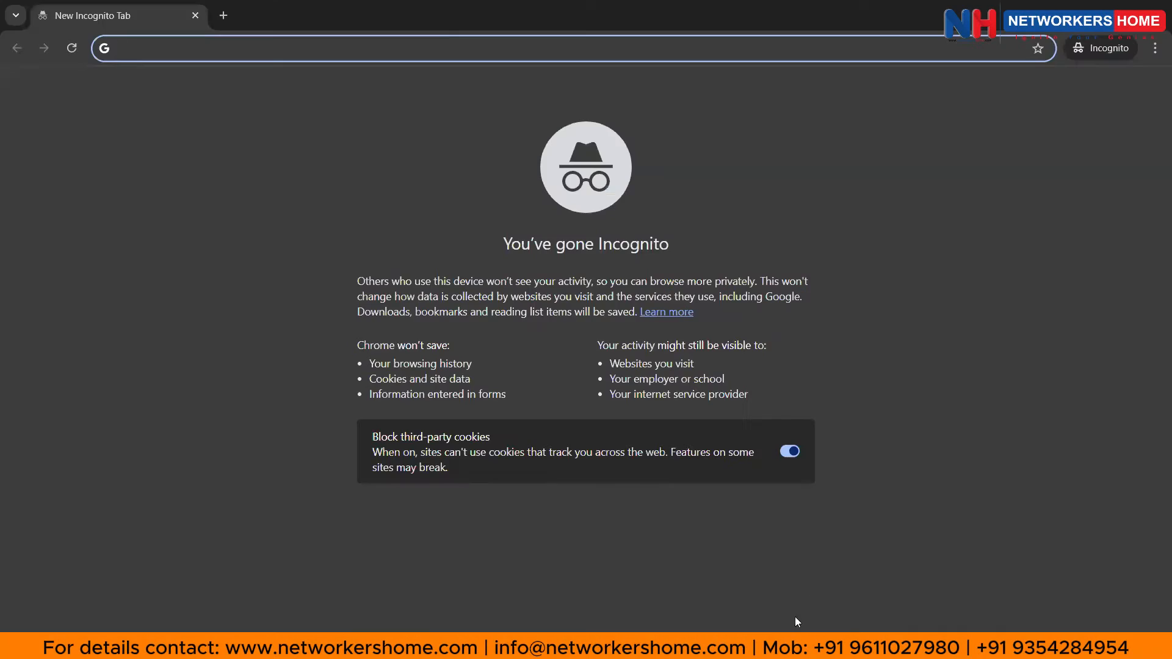
{"action": "left_click", "coordinate": [718, 401]}
{"action": "left_click", "coordinate": [595, 51]}
{"action": "type", "text": "aws.a"}
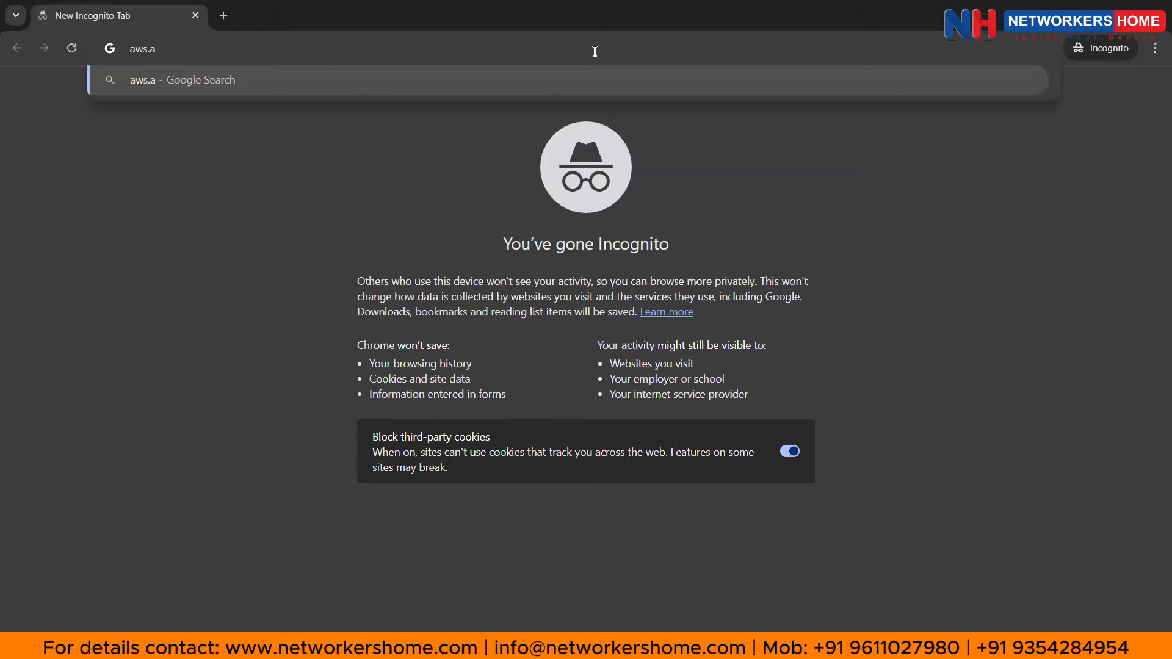
{"action": "type", "text": "mazon."}
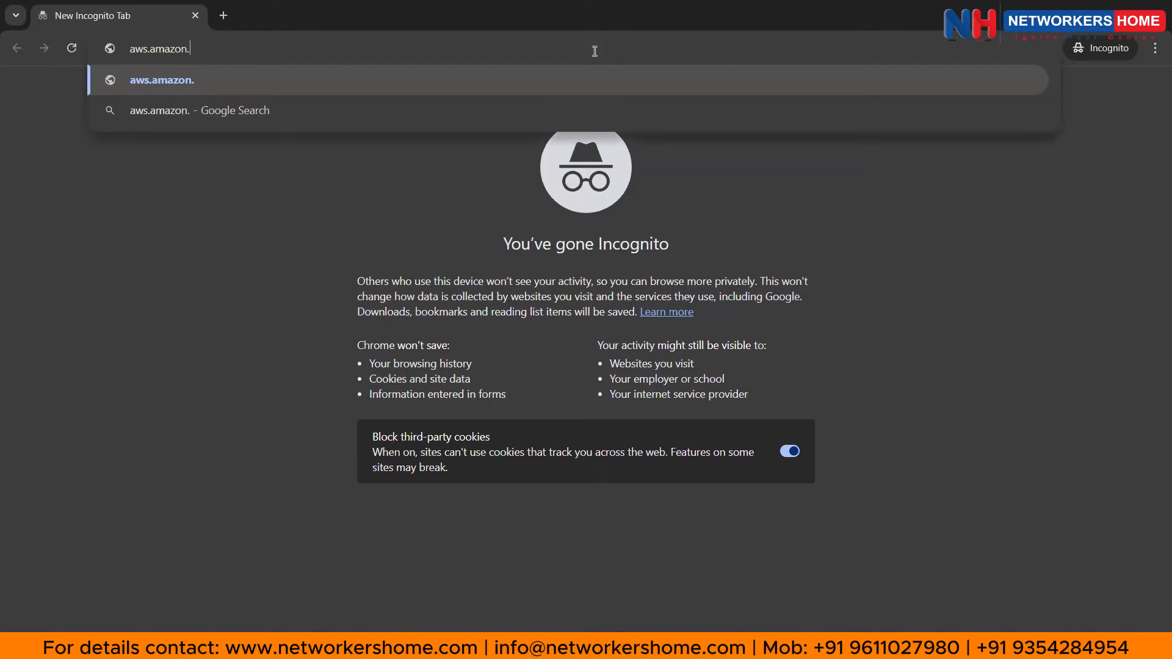
{"action": "type", "text": "com"}
{"action": "key", "text": "Return"}
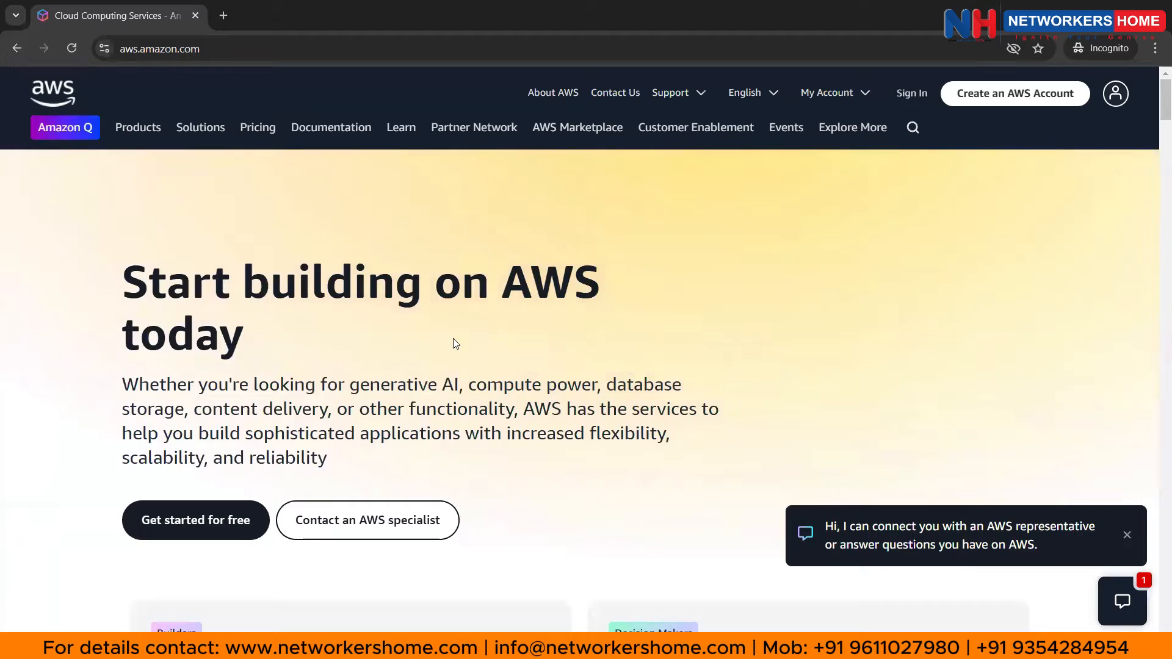
Browse the AWS Products menu, then start creating a new AWS account.
{"action": "left_click", "coordinate": [135, 127]}
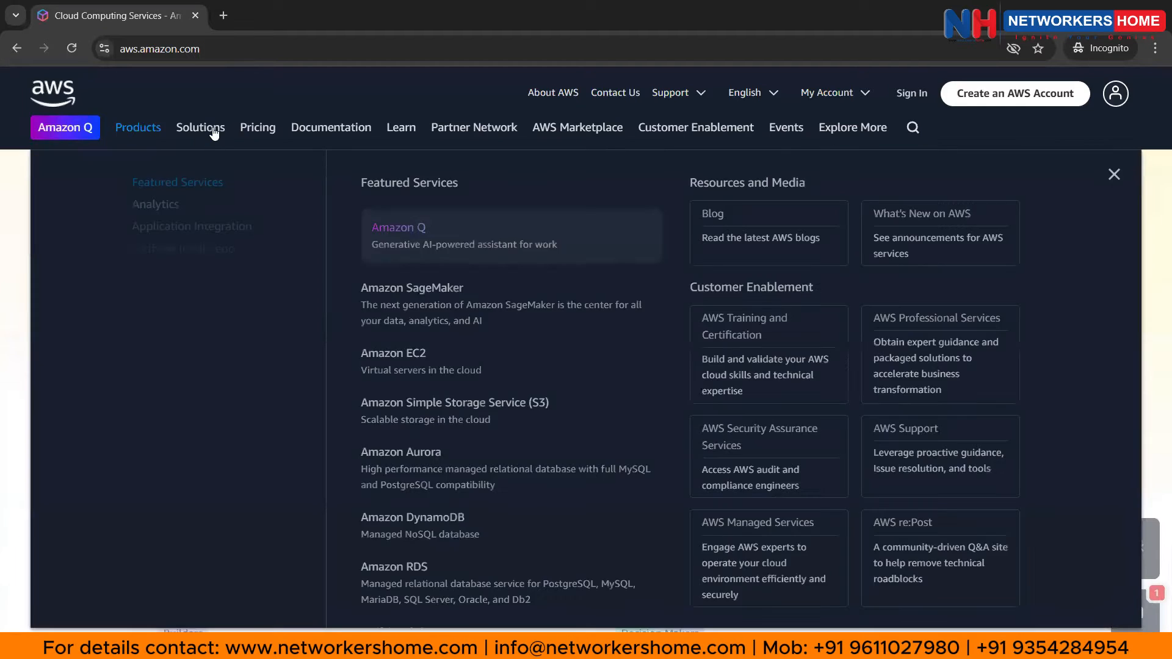
{"action": "mouse_move", "coordinate": [351, 136]}
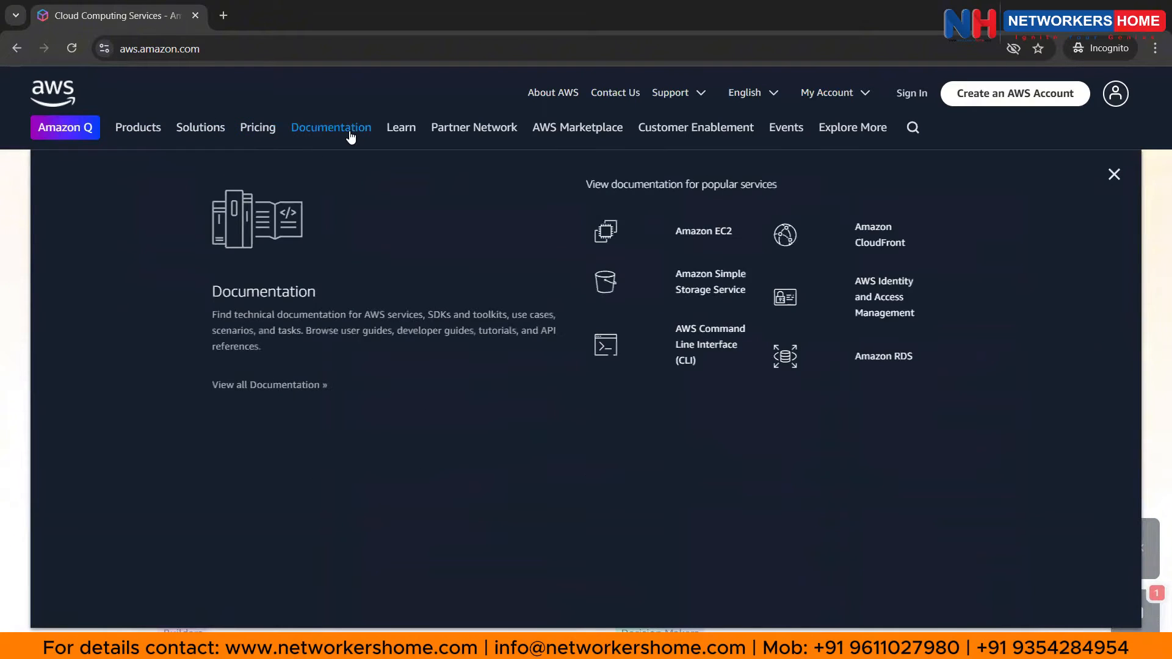
{"action": "left_click", "coordinate": [1154, 200]}
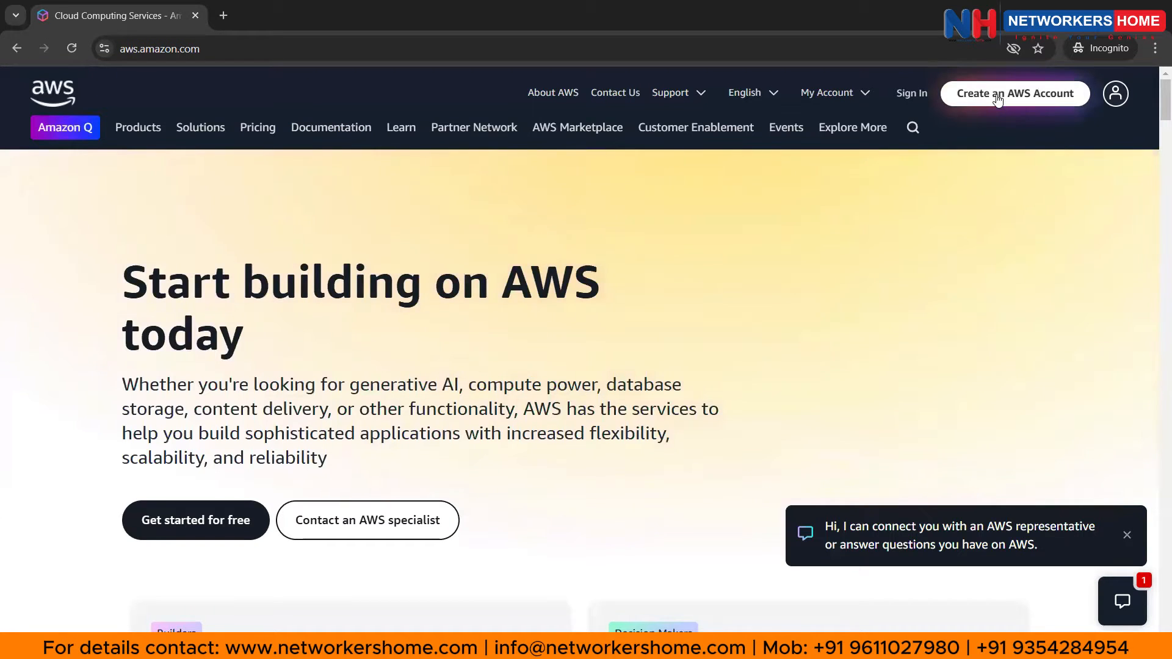
{"action": "left_click", "coordinate": [1057, 92]}
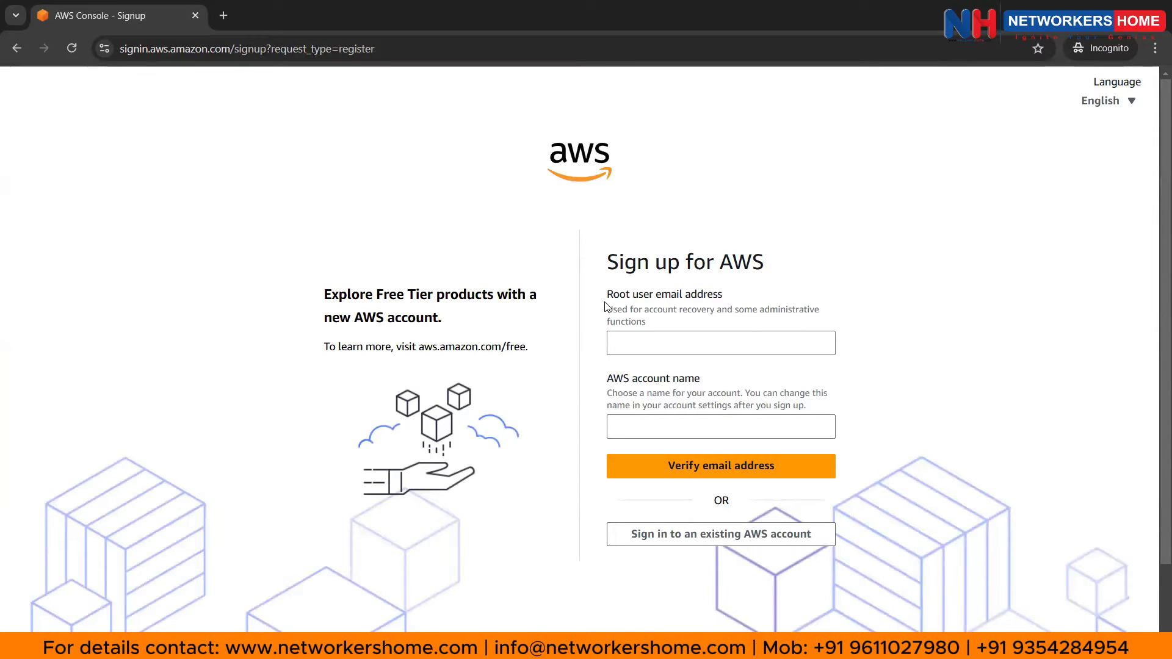
Look over the root user email field, then open a blank incognito tab beside the sign-up form.
{"action": "left_click_drag", "start_coordinate": [605, 300], "coordinate": [737, 296]}
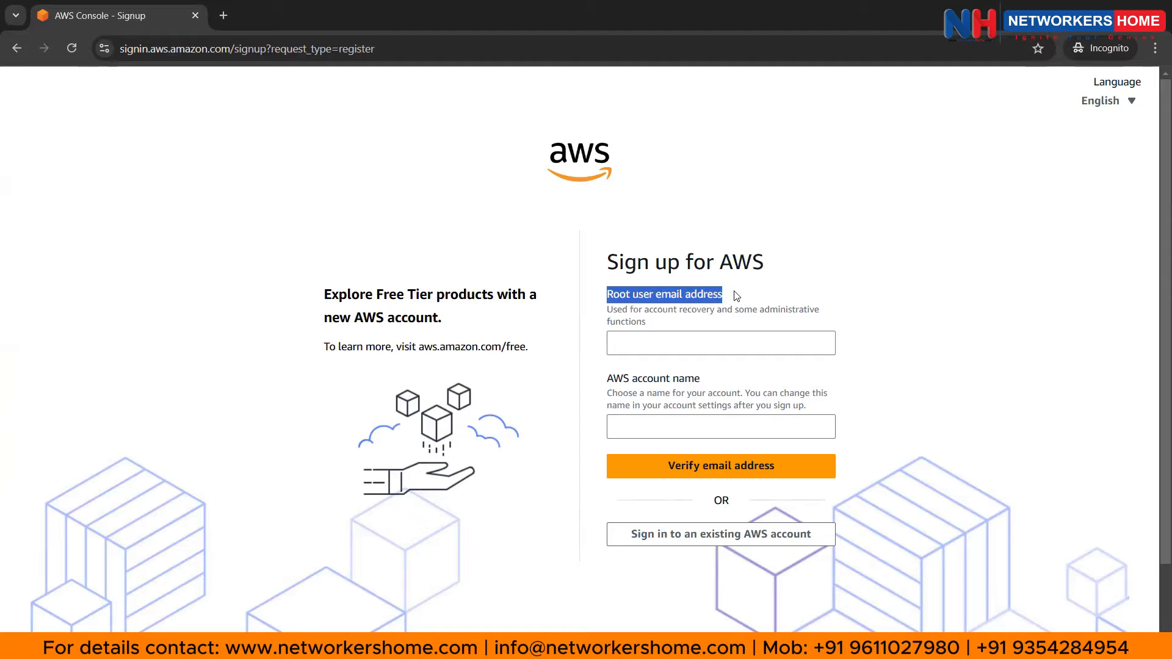
{"action": "left_click", "coordinate": [533, 279]}
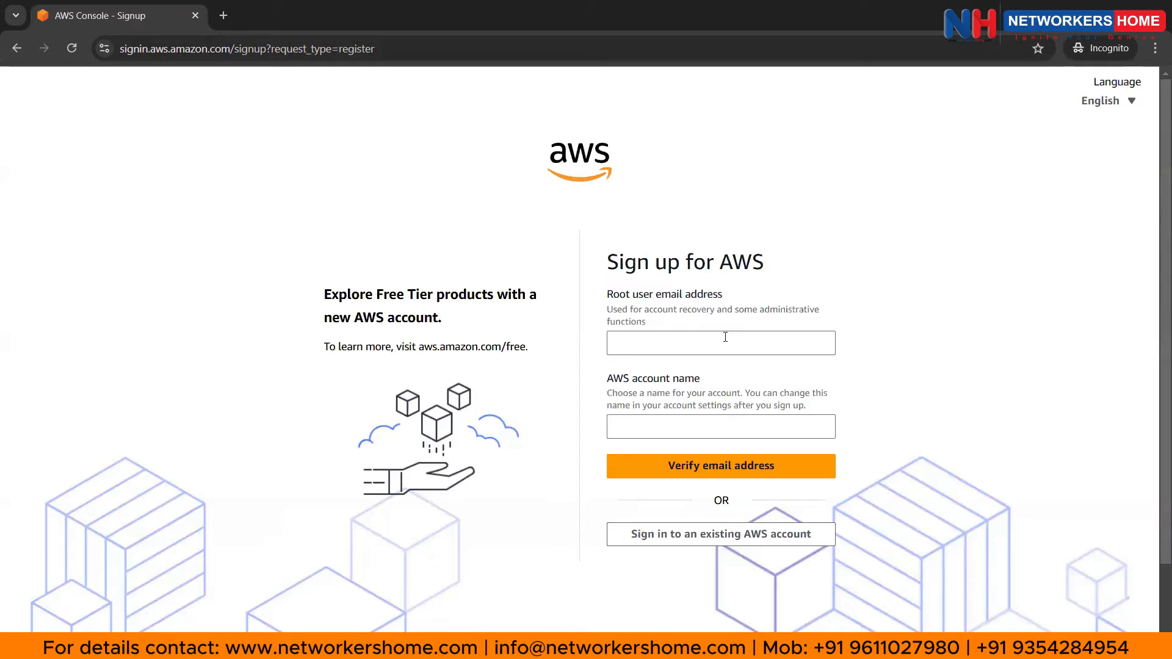
{"action": "left_click", "coordinate": [225, 15]}
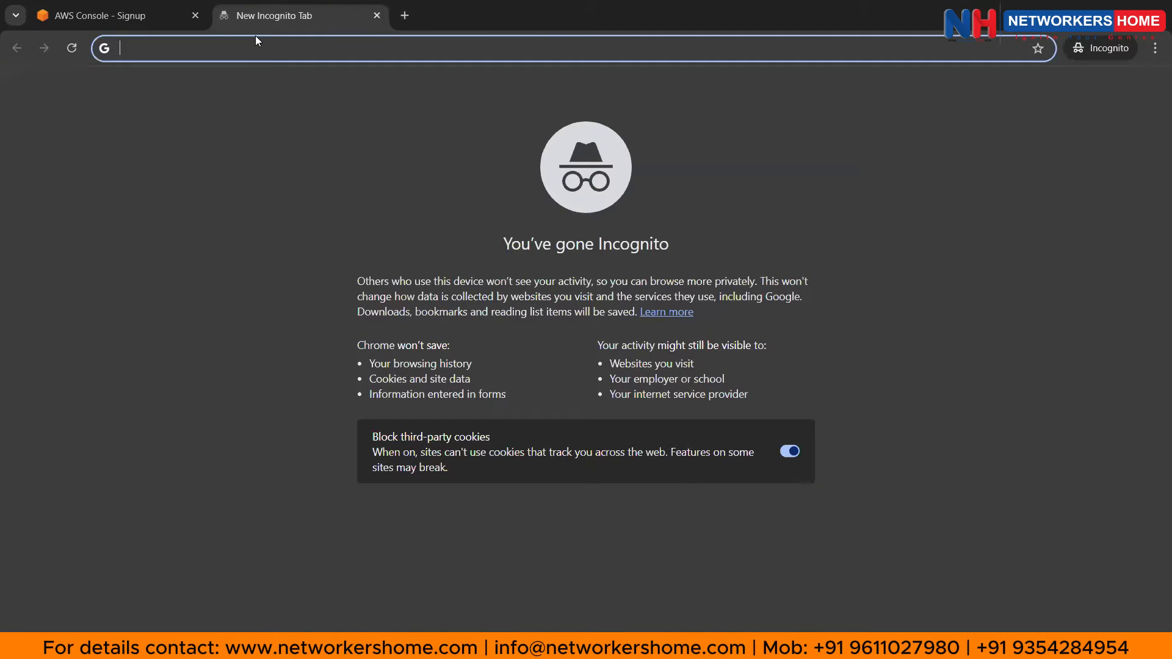
Search 'temp mail', copy a disposable address from Temp Mail, and return to the AWS tab.
{"action": "type", "text": "te"}
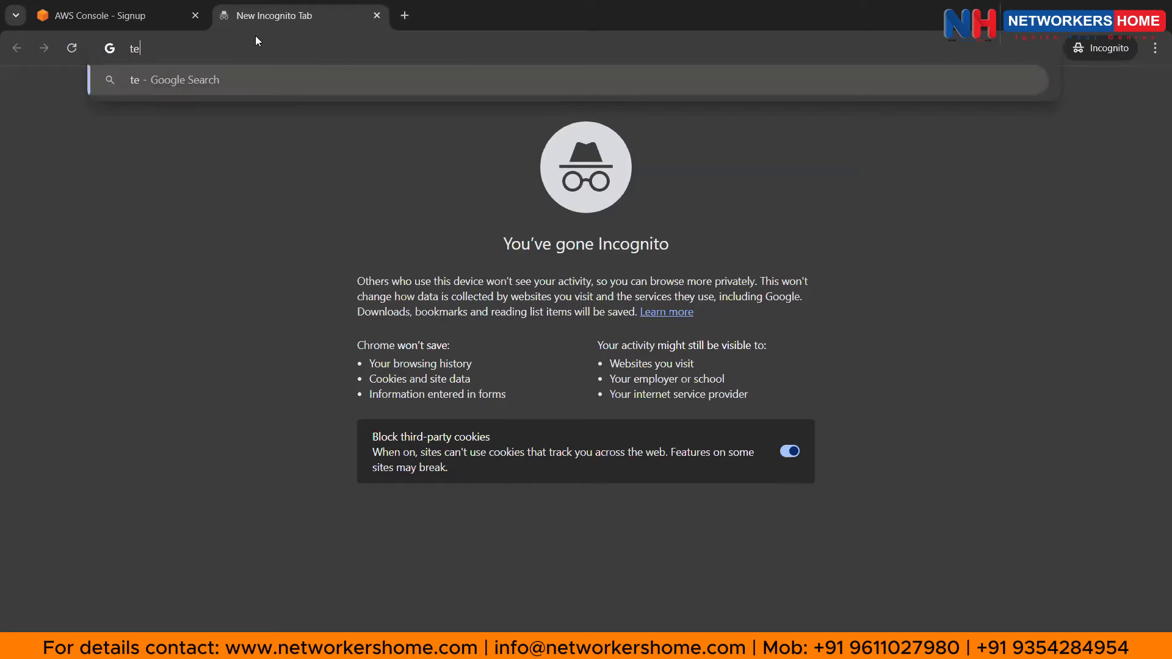
{"action": "type", "text": "mp mail"}
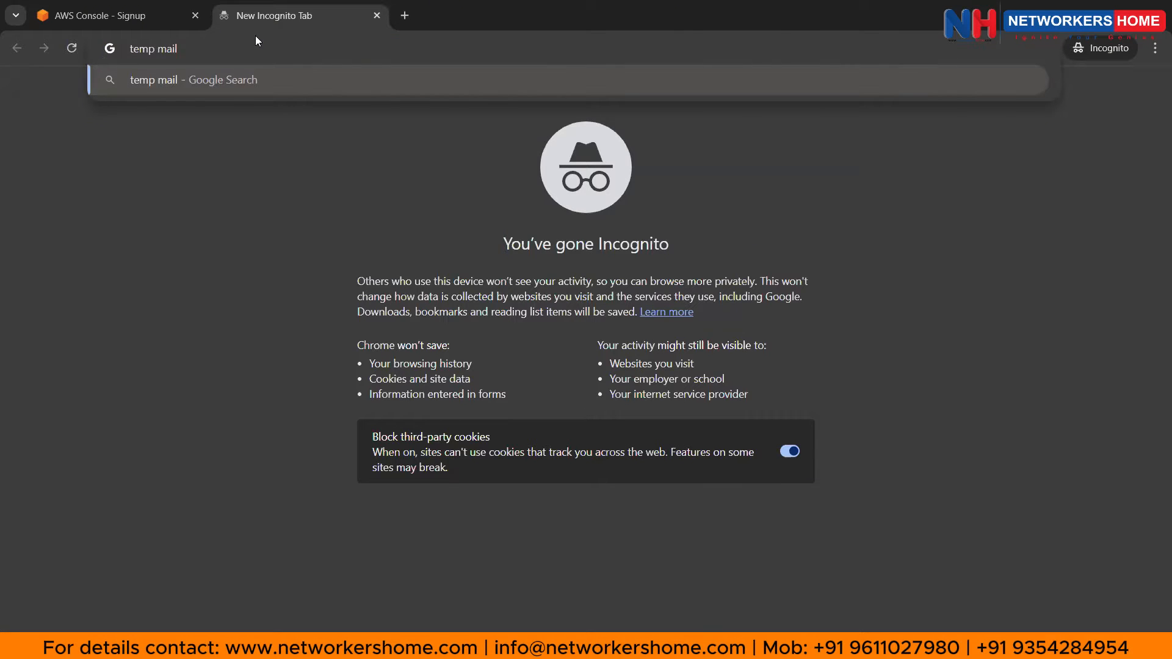
{"action": "key", "text": "Return"}
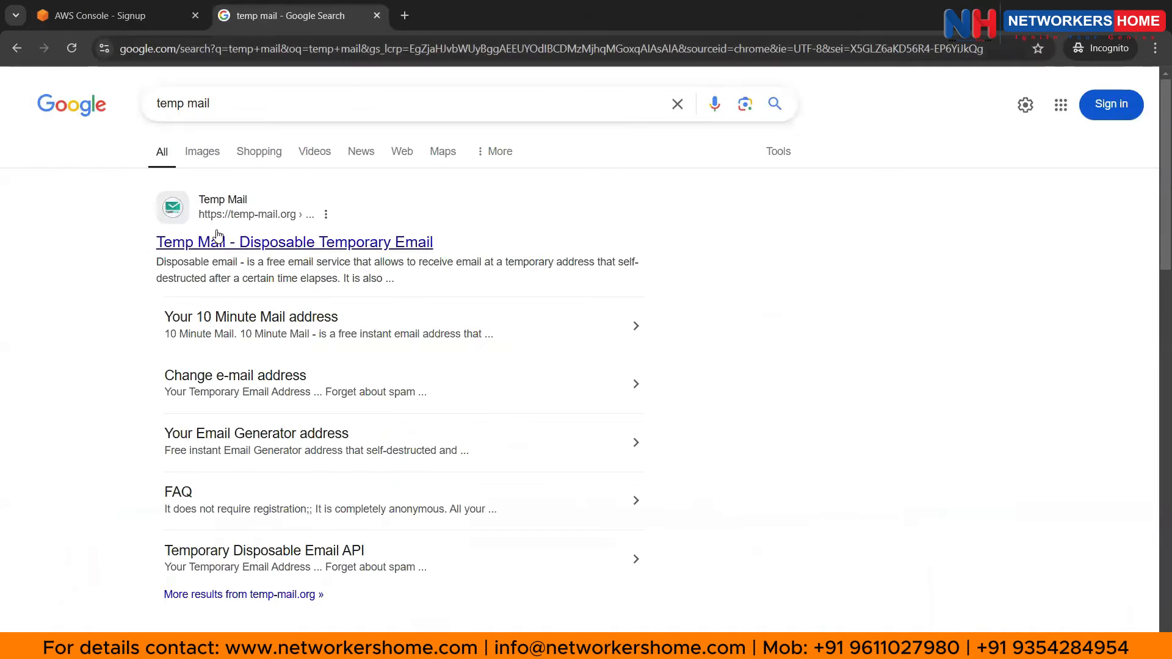
{"action": "left_click", "coordinate": [231, 246]}
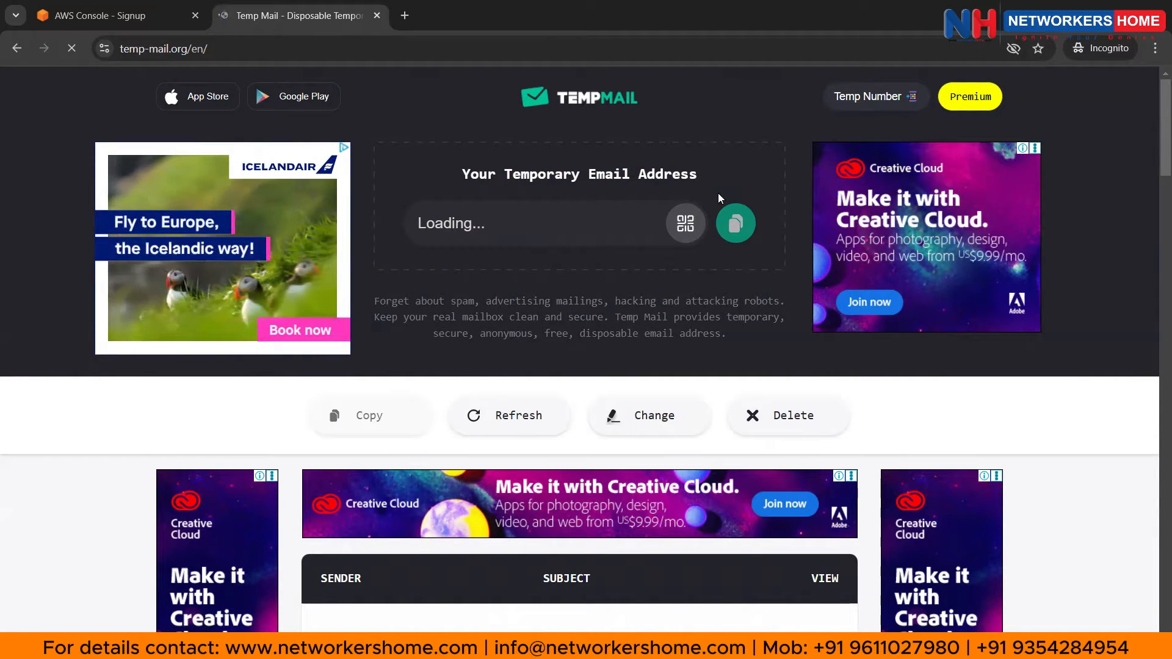
{"action": "left_click", "coordinate": [736, 235]}
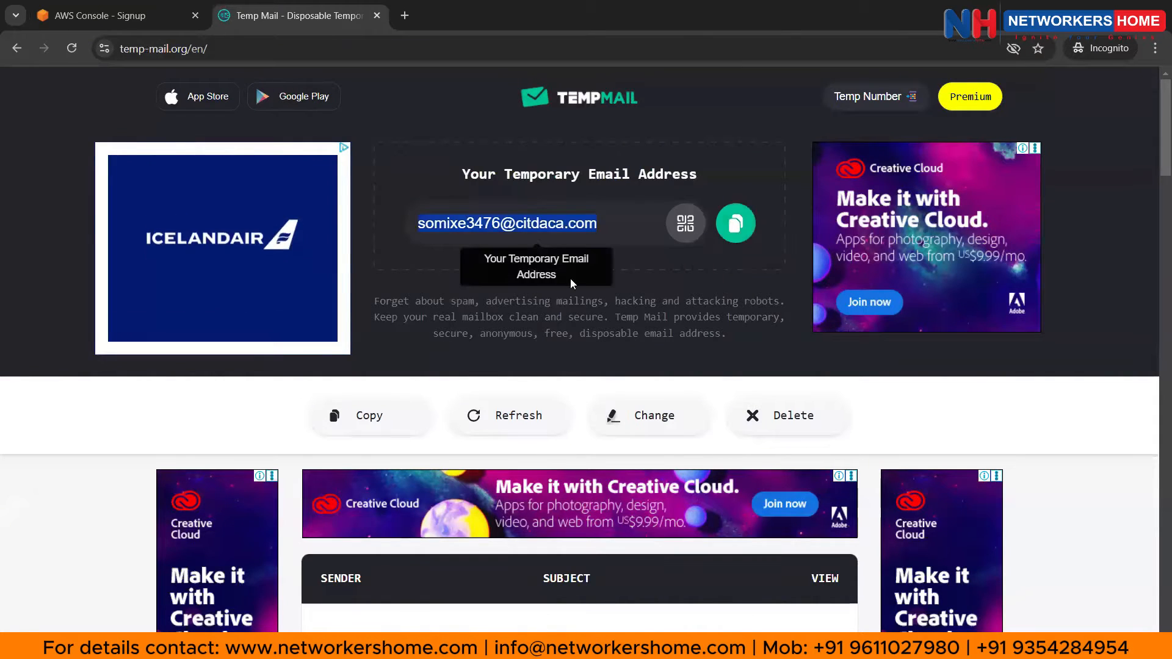
{"action": "left_click", "coordinate": [116, 16]}
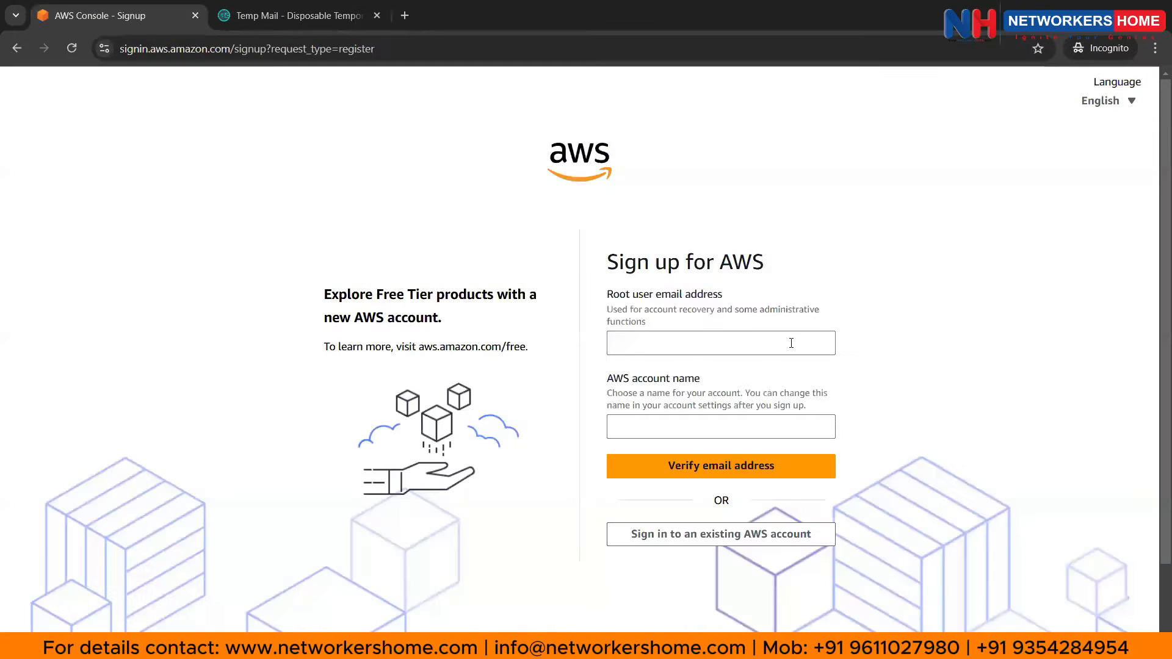
Paste the temporary address as root email, enter an account name, and request a verification code.
{"action": "right_click", "coordinate": [738, 336]}
{"action": "left_click", "coordinate": [775, 473]}
{"action": "left_click", "coordinate": [655, 421]}
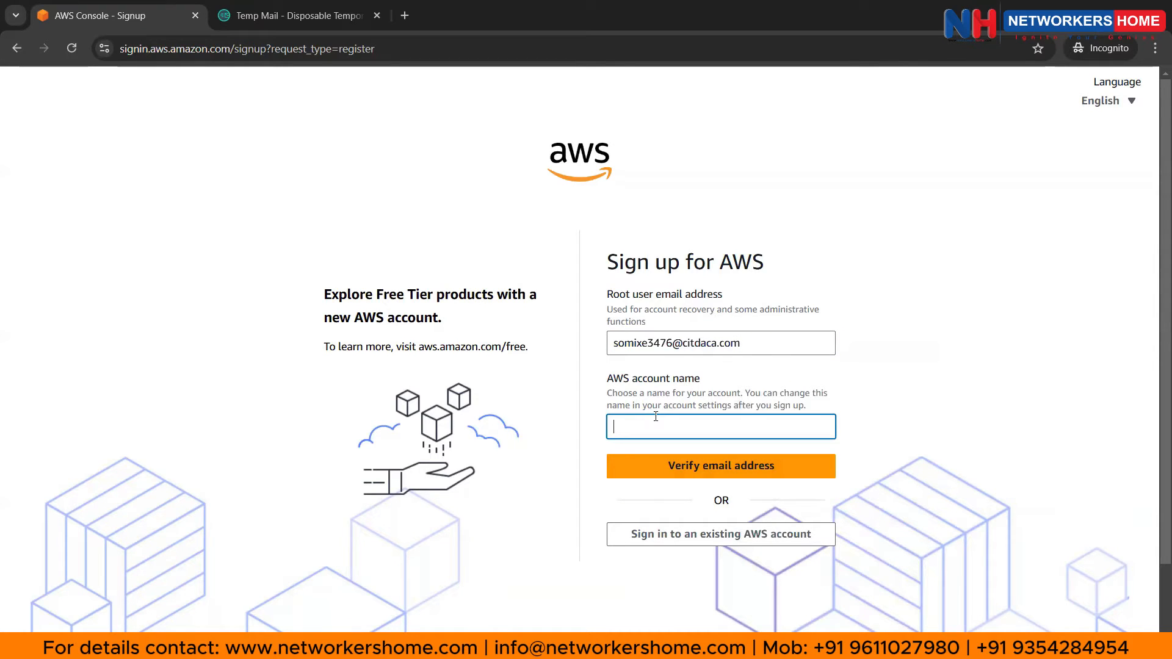
{"action": "type", "text": "Jatin"}
{"action": "left_click", "coordinate": [706, 466]}
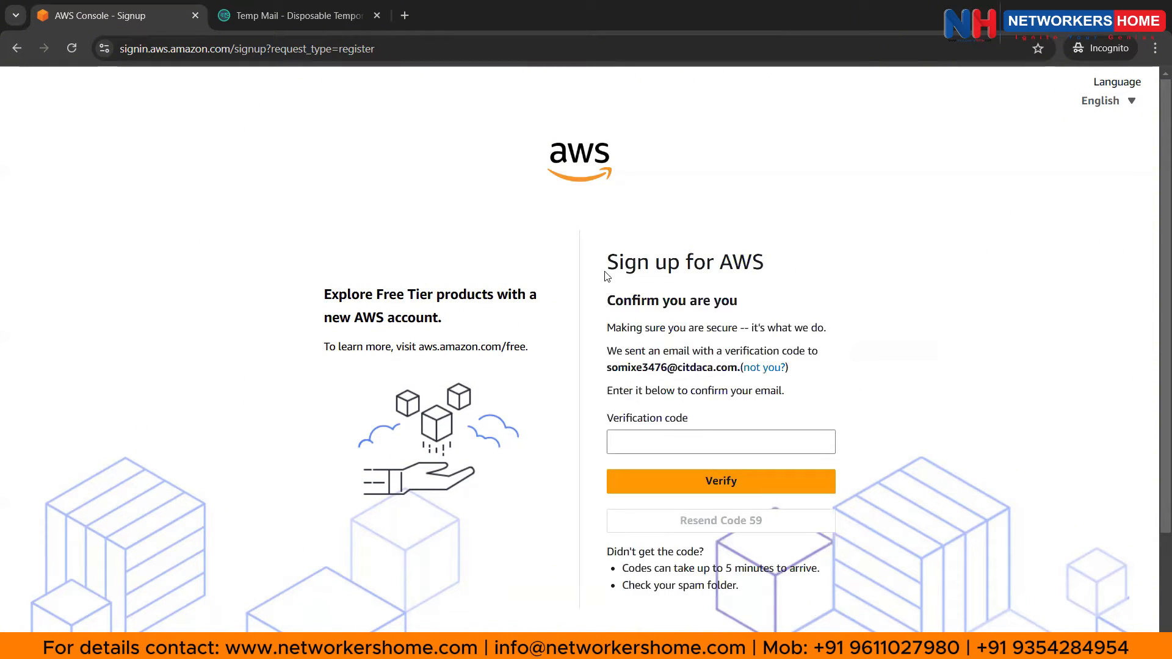
Copy the verification code from the Temp Mail inbox and submit it on AWS.
{"action": "left_click", "coordinate": [339, 22]}
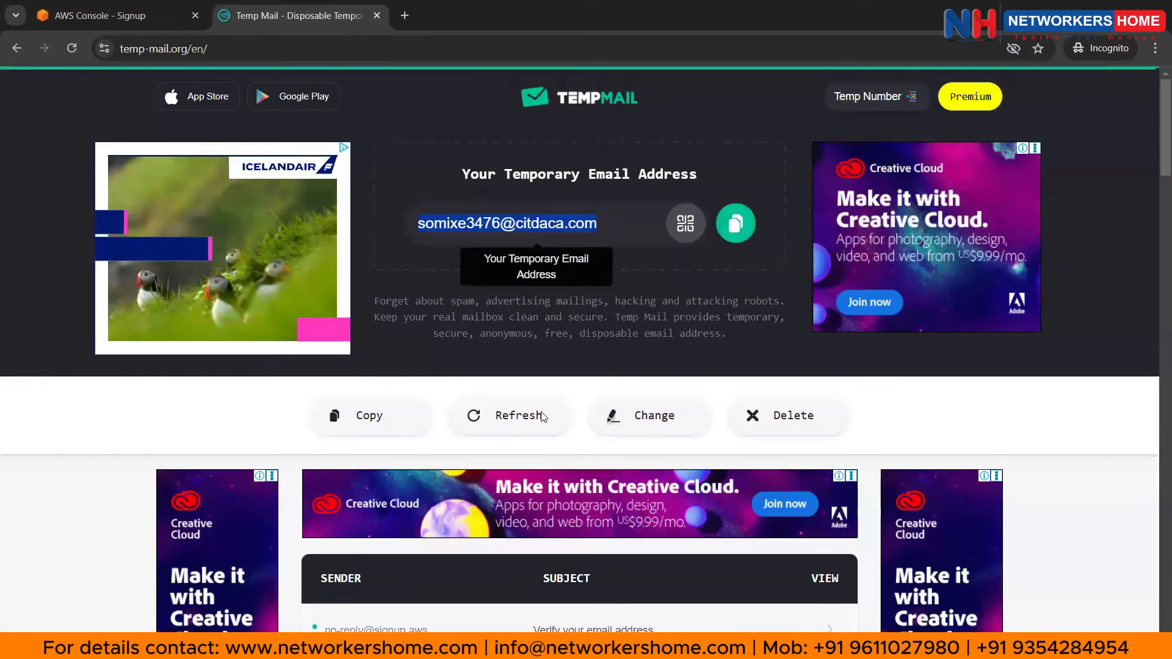
{"action": "scroll", "coordinate": [611, 330], "scroll_direction": "down", "scroll_amount": 4}
{"action": "left_click", "coordinate": [613, 328]}
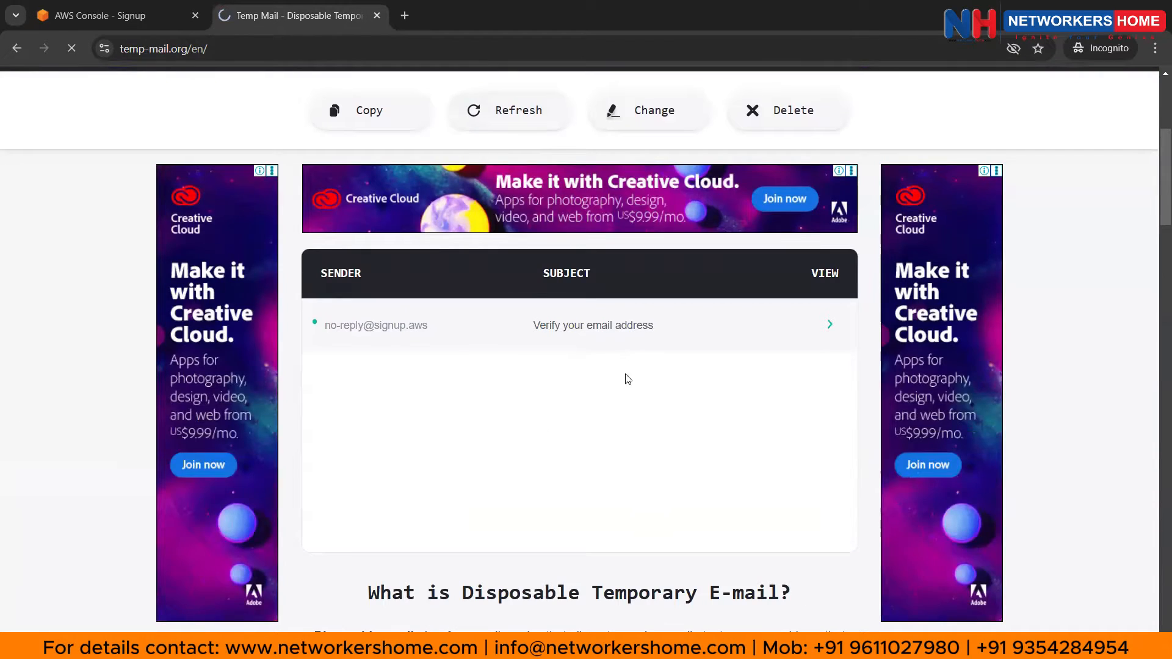
{"action": "scroll", "coordinate": [631, 489], "scroll_direction": "down", "scroll_amount": 5}
{"action": "scroll", "coordinate": [483, 458], "scroll_direction": "down", "scroll_amount": 3}
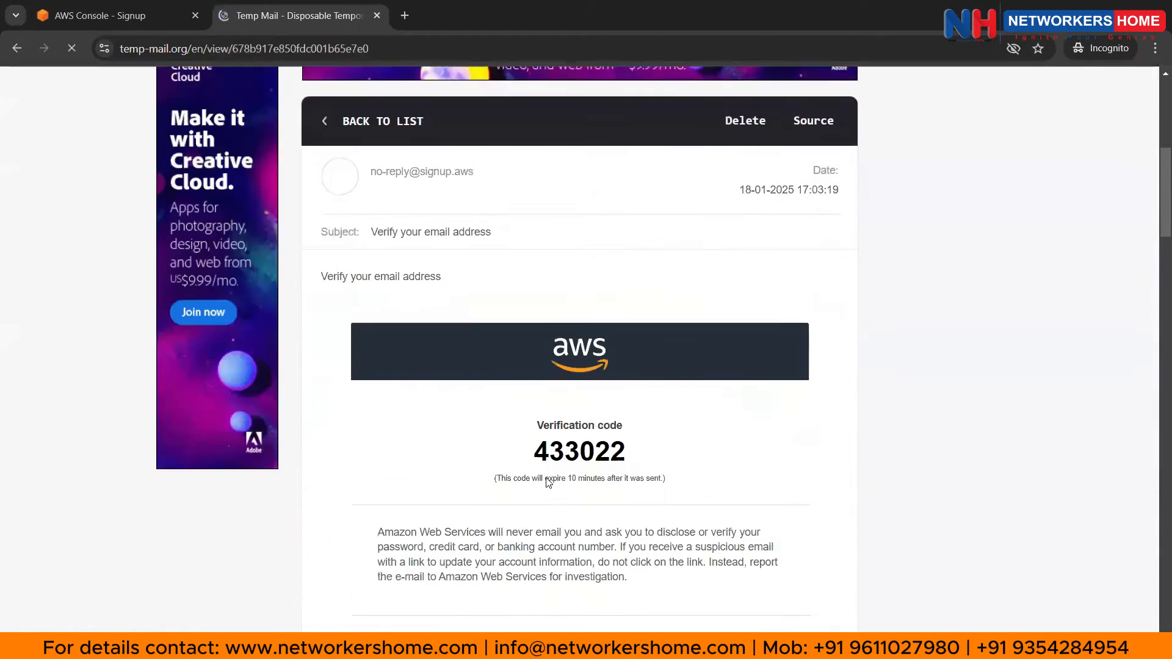
{"action": "left_click_drag", "start_coordinate": [532, 376], "coordinate": [638, 377]}
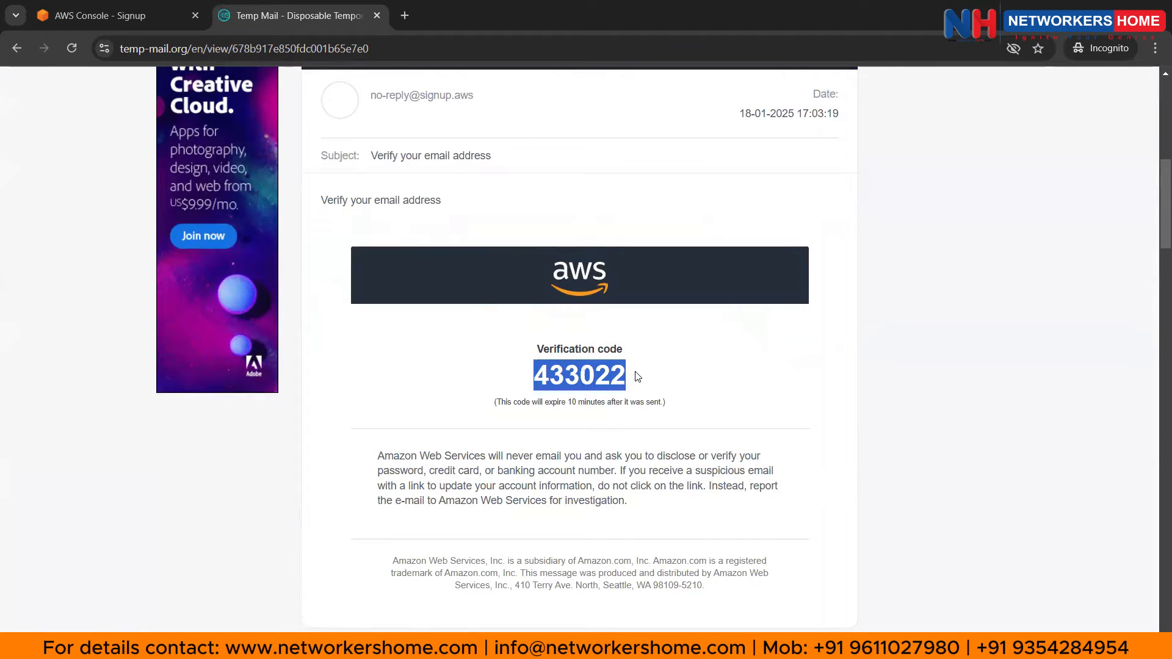
{"action": "left_click", "coordinate": [151, 23]}
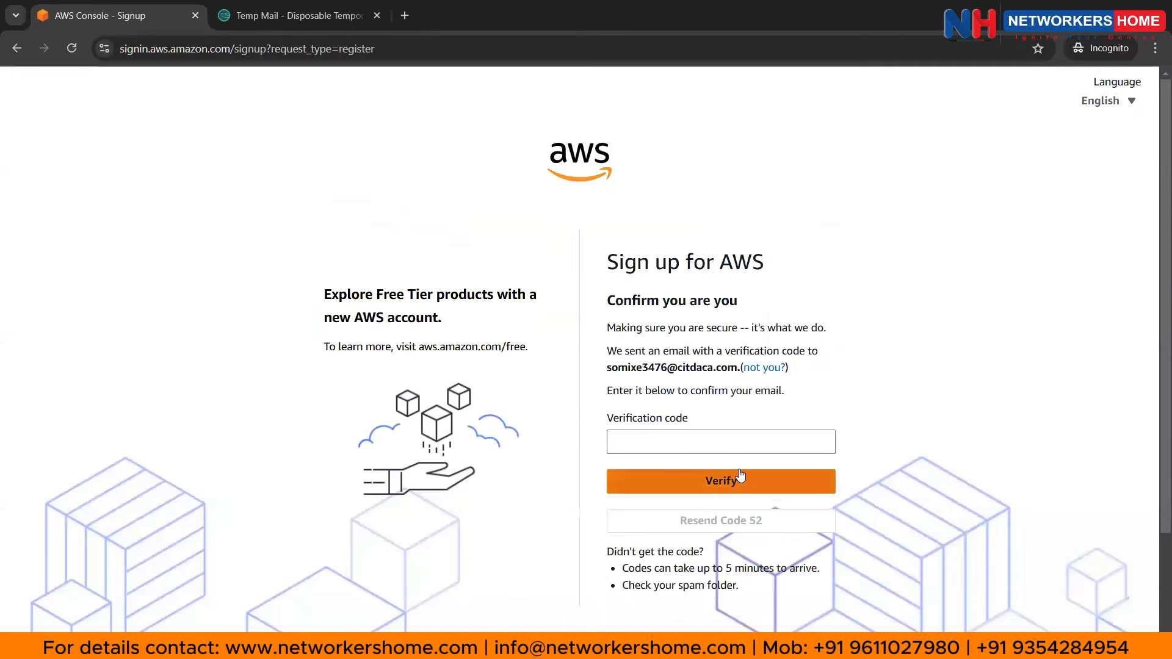
{"action": "left_click", "coordinate": [737, 443]}
{"action": "key", "text": "ctrl+v"}
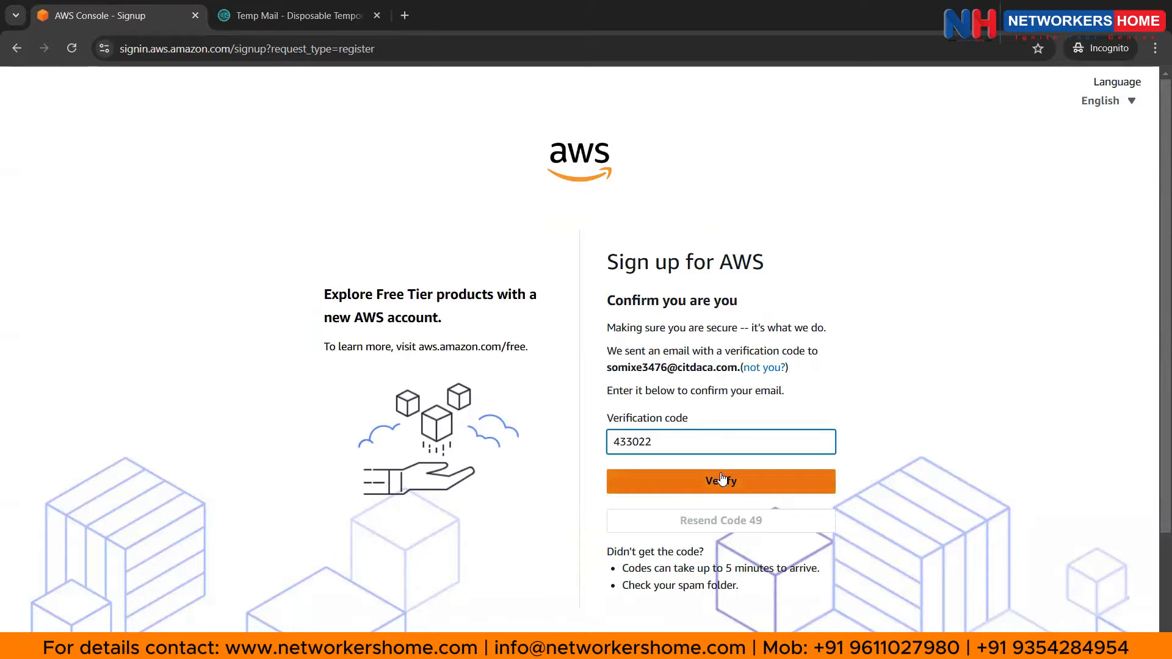
{"action": "left_click", "coordinate": [722, 479]}
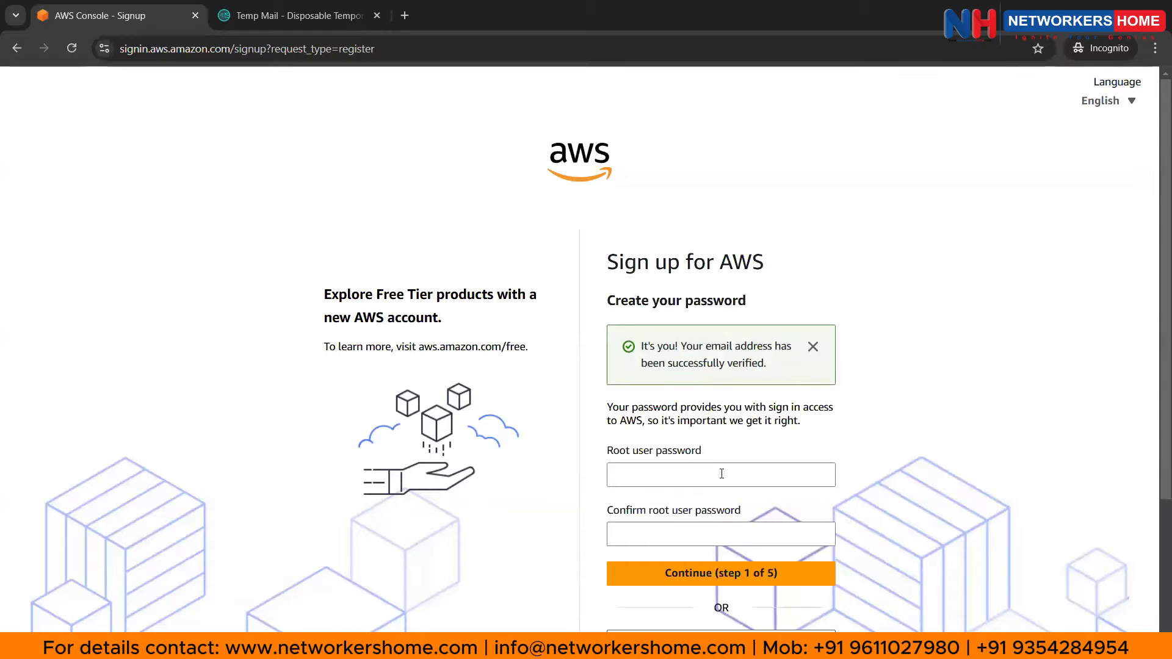
Enter and confirm the root user password, then continue to Contact Information.
{"action": "left_click", "coordinate": [708, 469]}
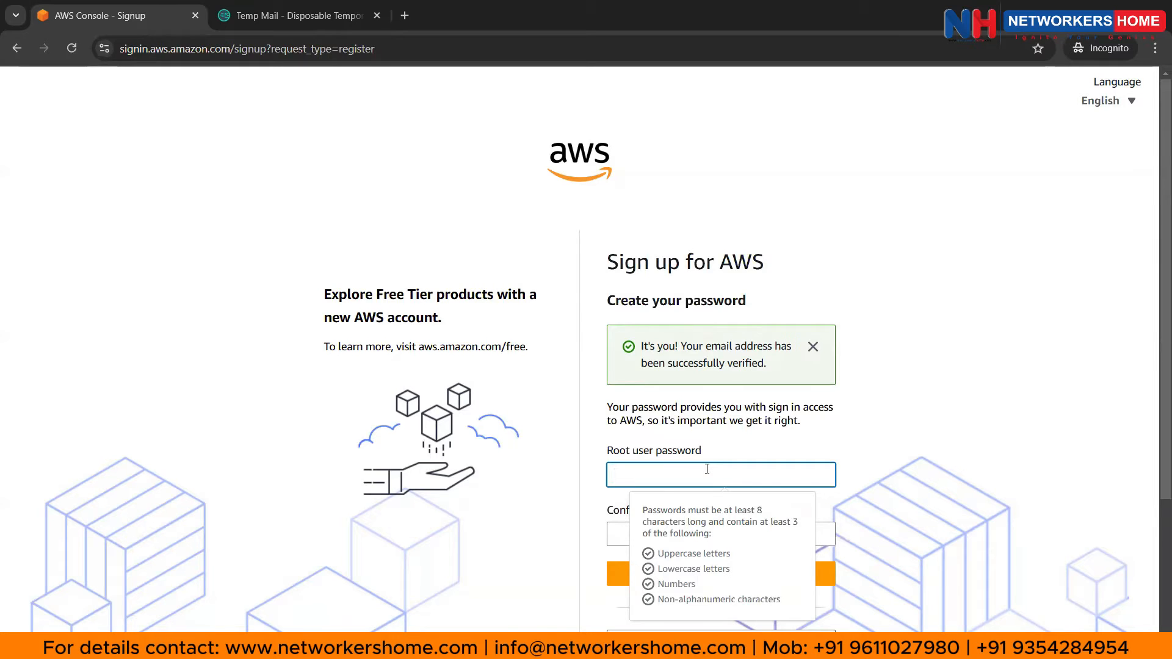
{"action": "key", "text": "Tab"}
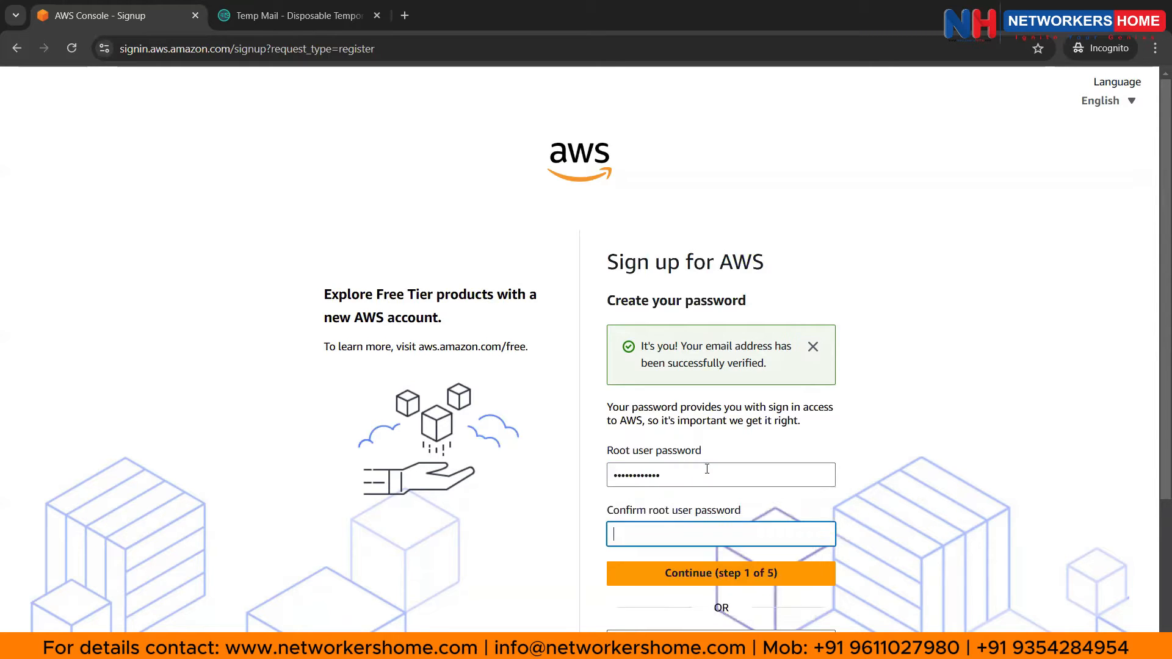
{"action": "left_click", "coordinate": [751, 574]}
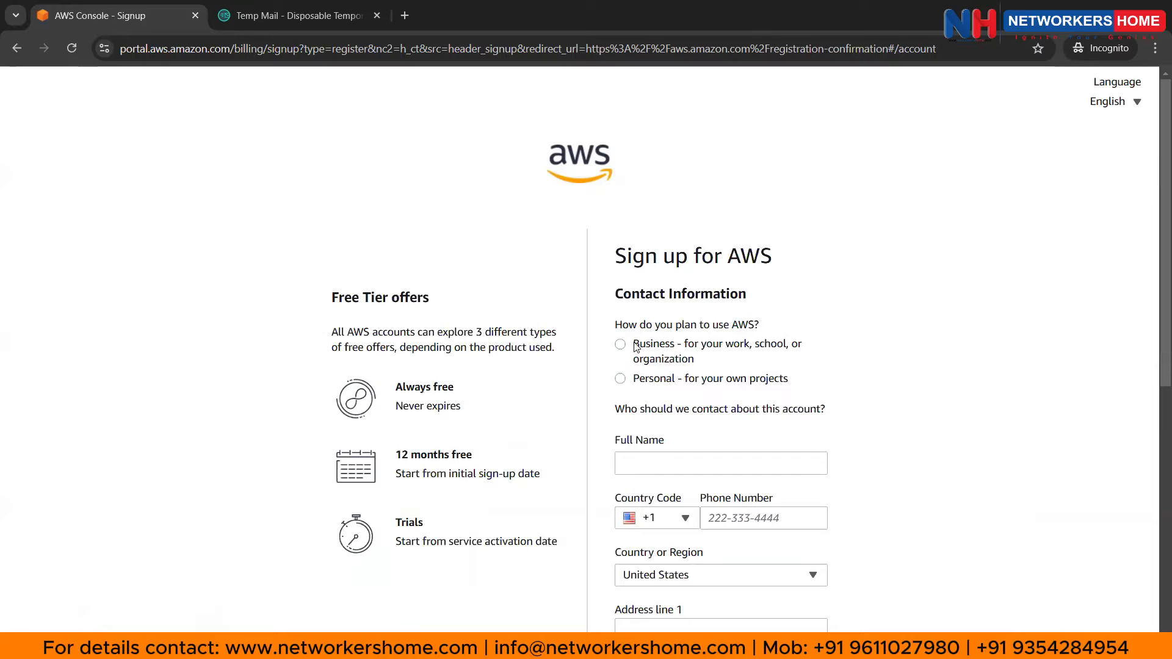
Compare the Business and Personal options and choose Personal use.
{"action": "left_click_drag", "start_coordinate": [635, 347], "coordinate": [682, 343]}
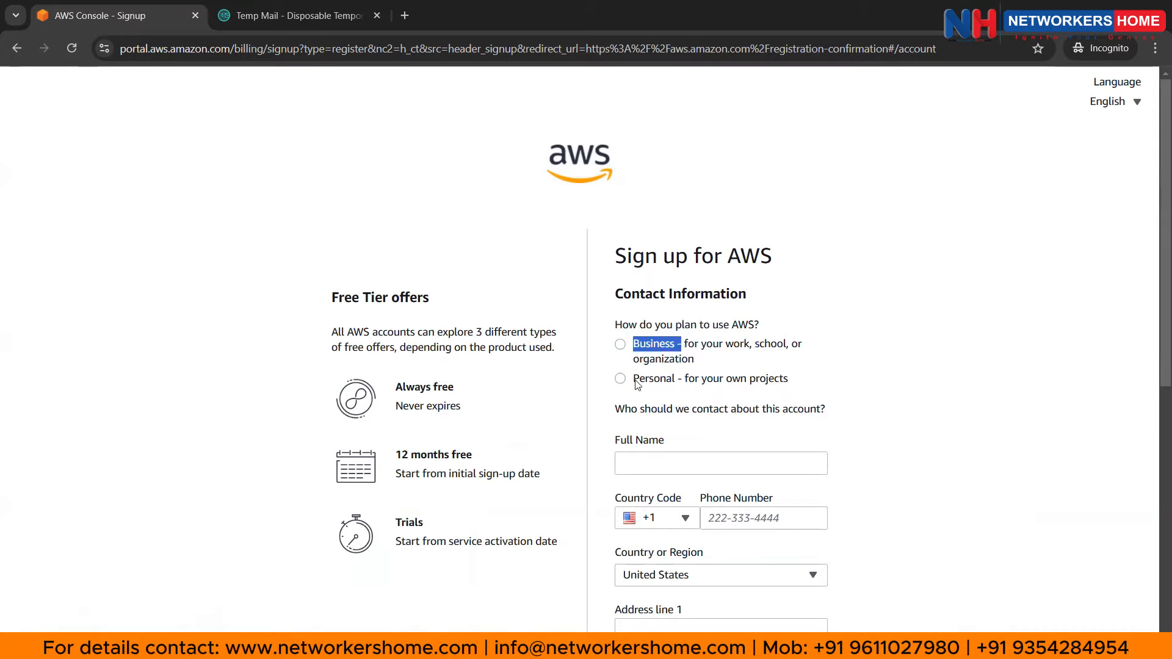
{"action": "left_click_drag", "start_coordinate": [635, 380], "coordinate": [678, 379]}
{"action": "left_click", "coordinate": [686, 398]}
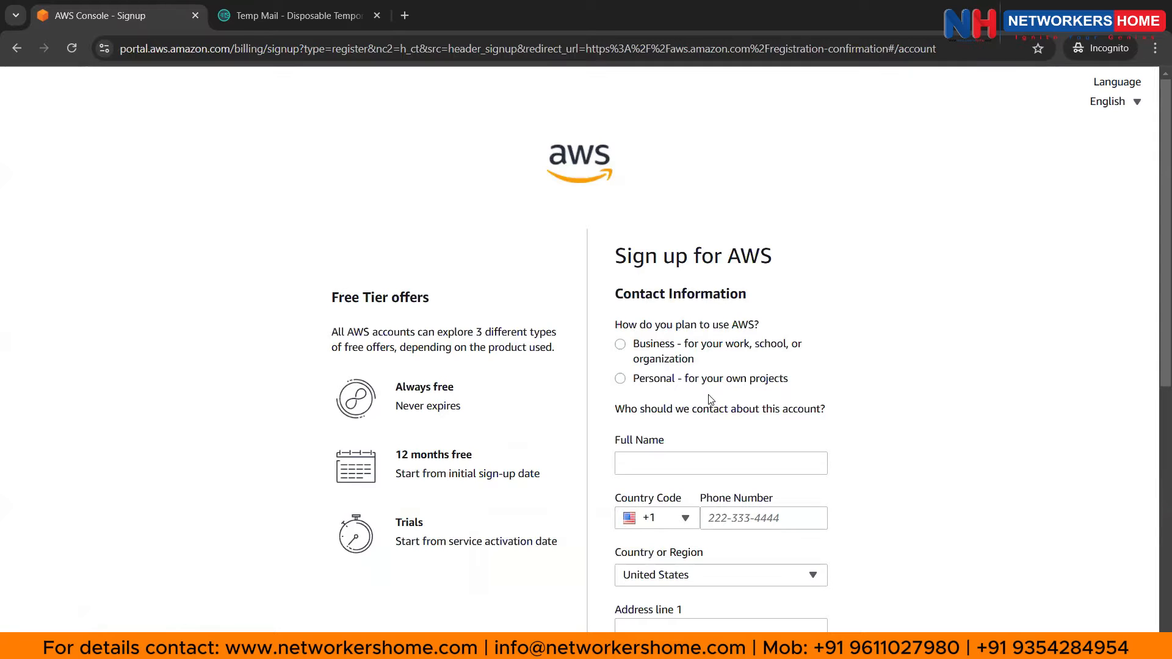
{"action": "left_click", "coordinate": [732, 383]}
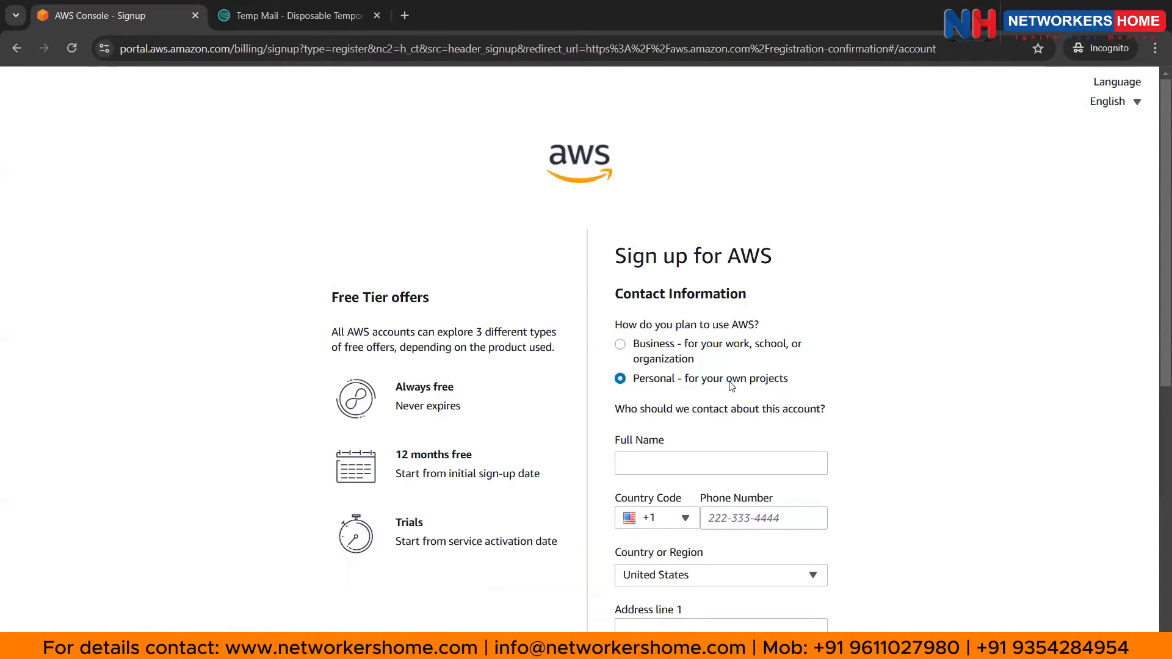
Enter the account holder's full name and set the country code to India (+91).
{"action": "left_click", "coordinate": [678, 459]}
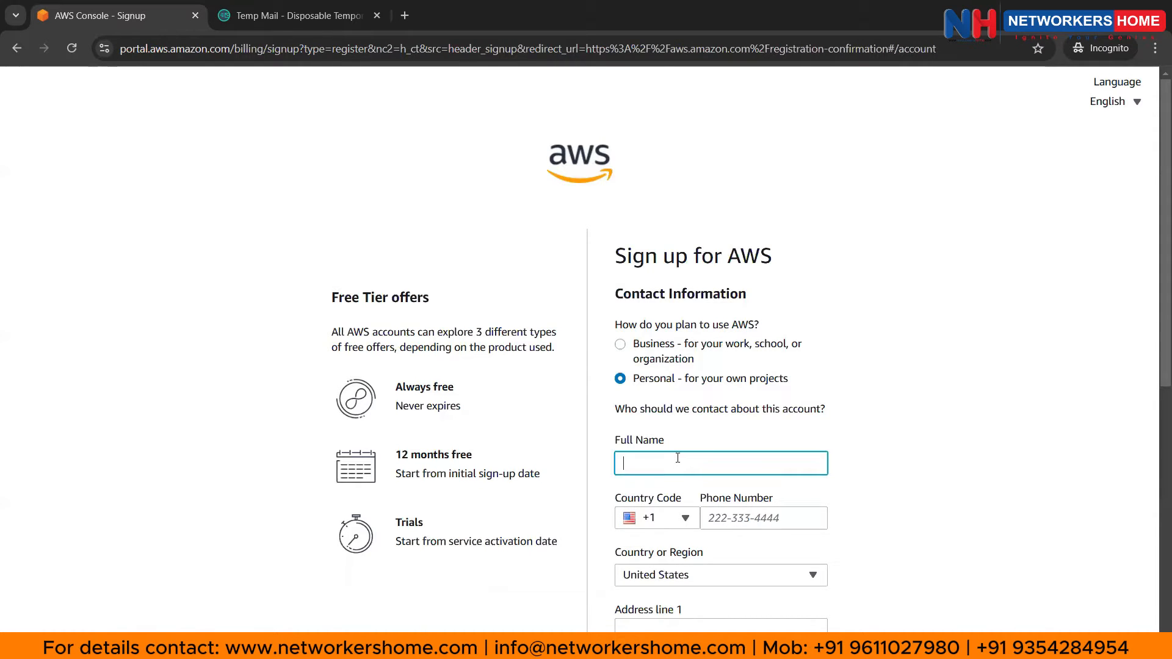
{"action": "key", "text": "Tab"}
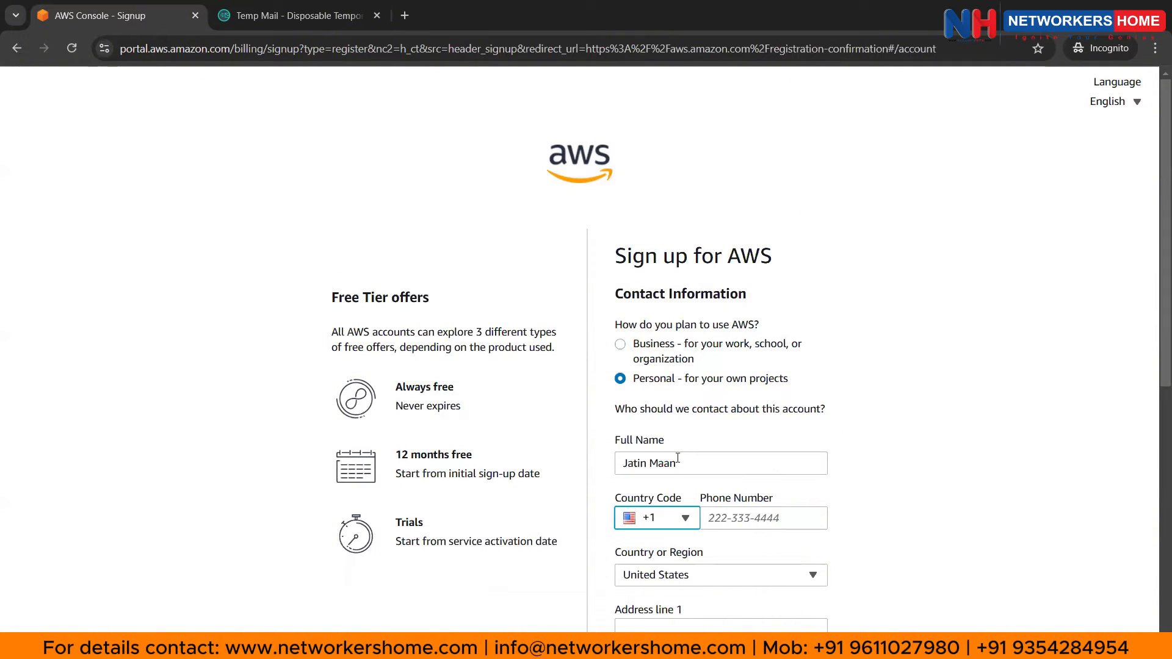
{"action": "left_click", "coordinate": [680, 516]}
{"action": "type", "text": "i"}
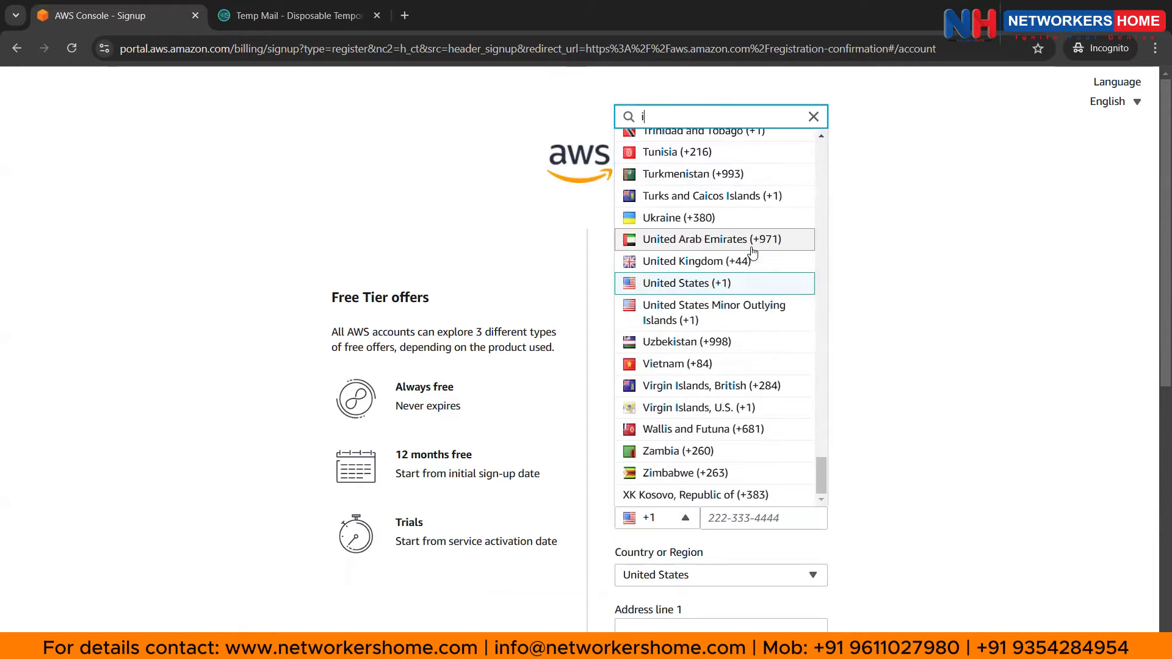
{"action": "type", "text": "nd"}
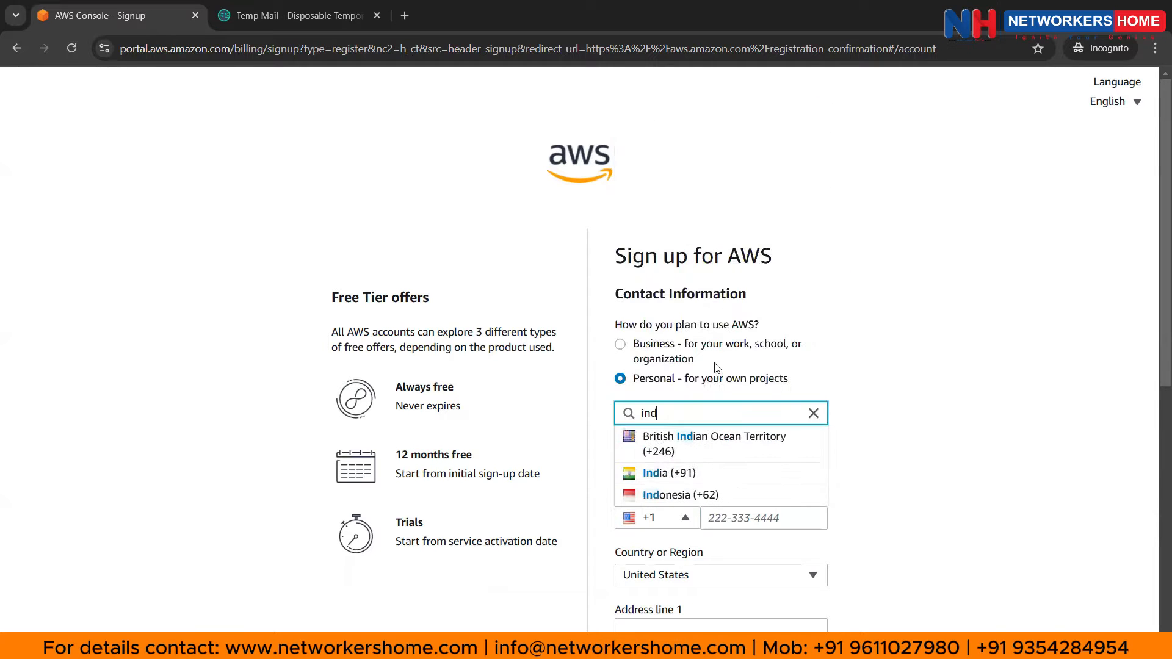
{"action": "left_click", "coordinate": [696, 474]}
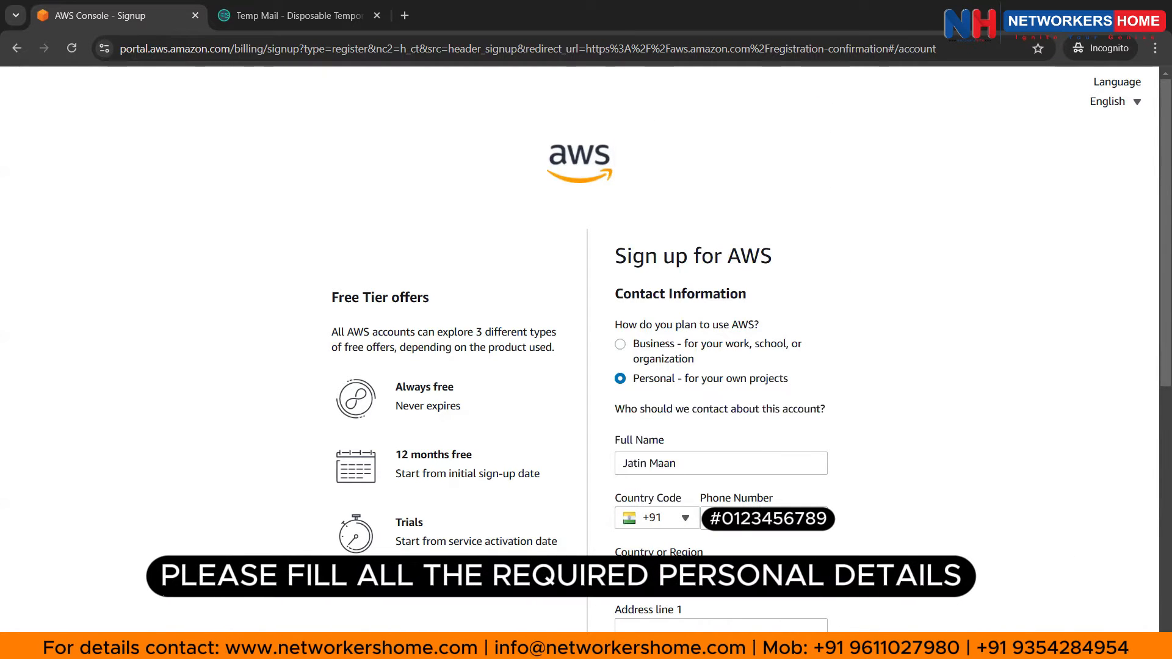
{"action": "left_click", "coordinate": [763, 518]}
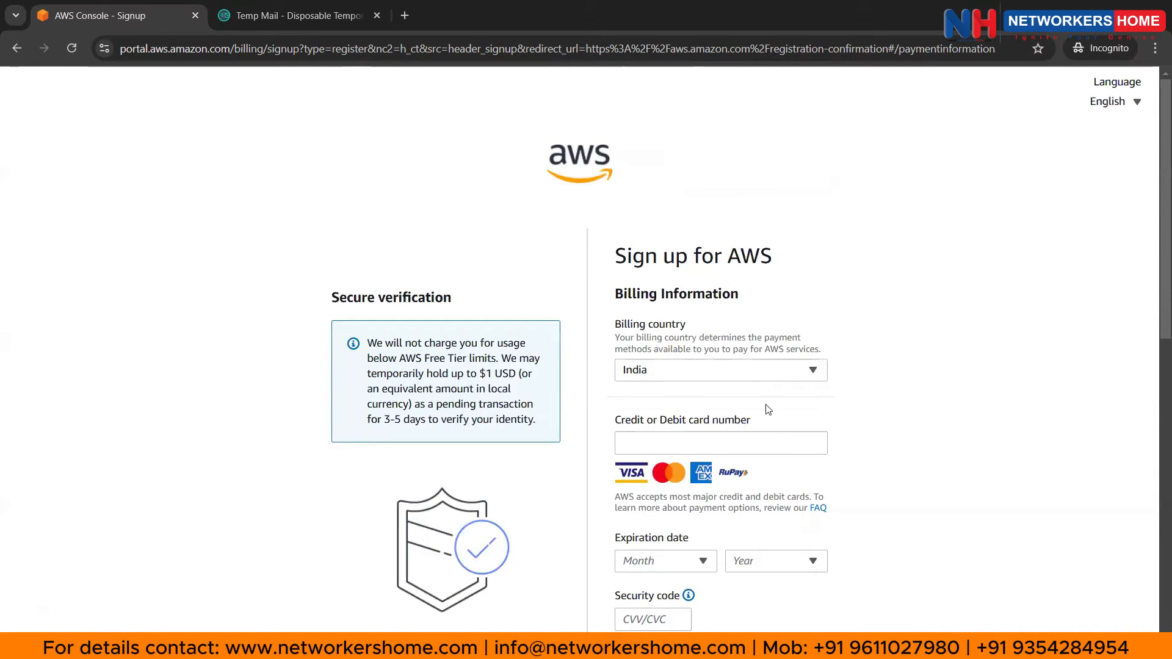
Enter the card details and confirm the bank's one-time payment code.
{"action": "left_click", "coordinate": [691, 443]}
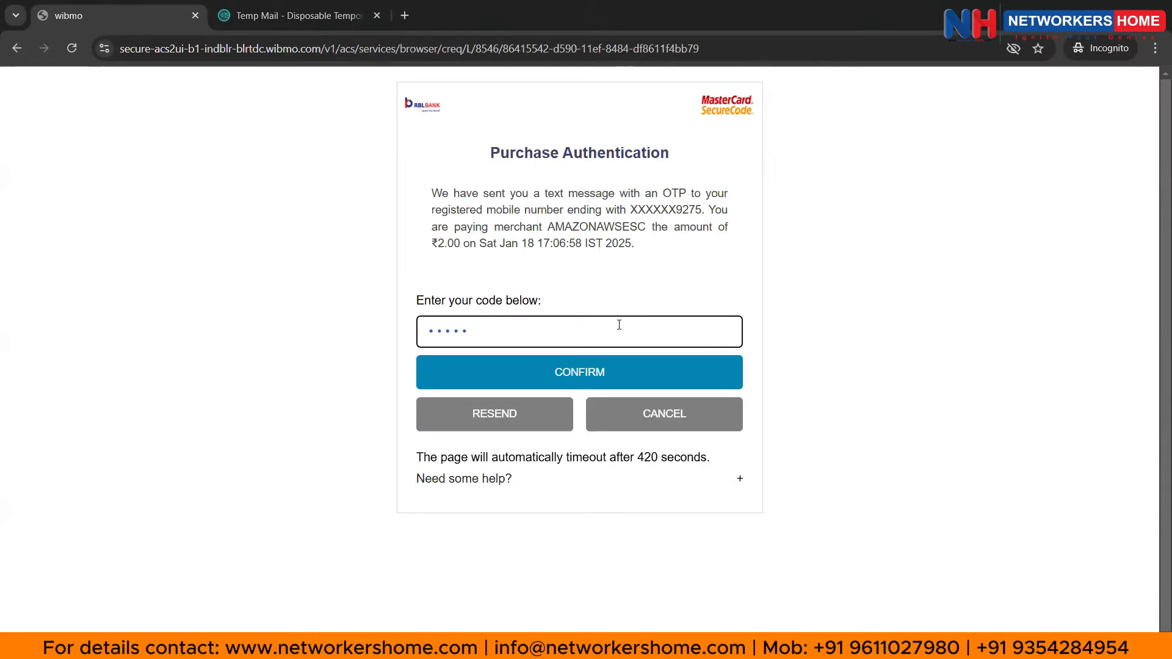
{"action": "left_click", "coordinate": [592, 379]}
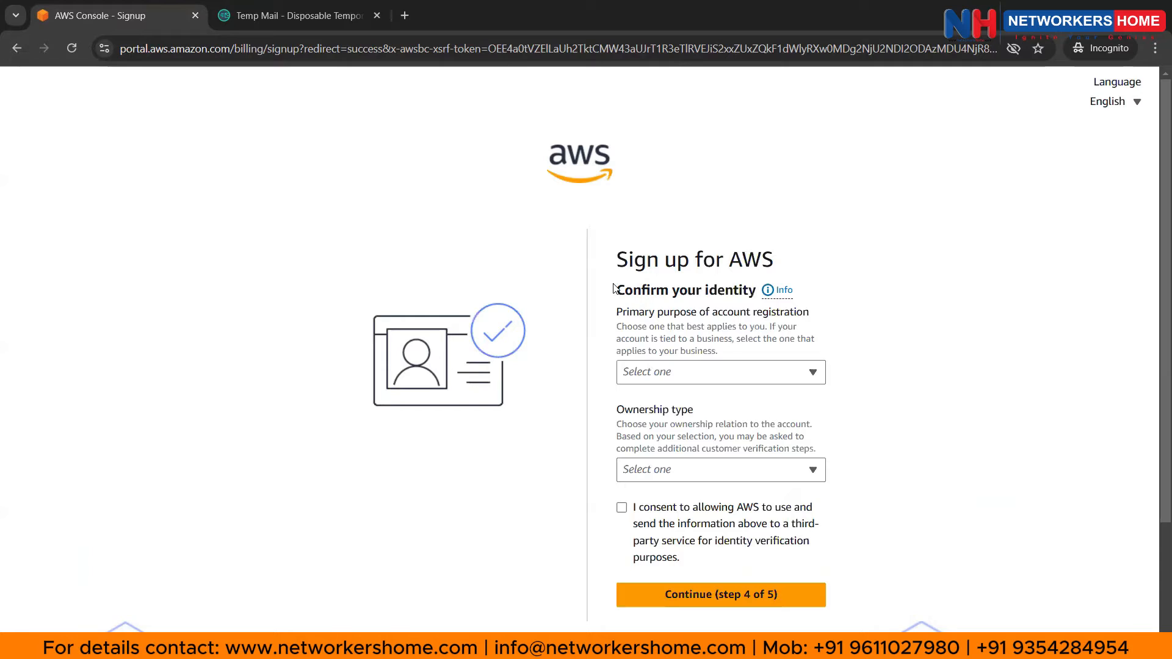
Set the registration purpose to Personal use and ownership type to Individual.
{"action": "left_click_drag", "start_coordinate": [614, 290], "coordinate": [756, 290]}
{"action": "left_click", "coordinate": [778, 330]}
{"action": "left_click", "coordinate": [726, 370]}
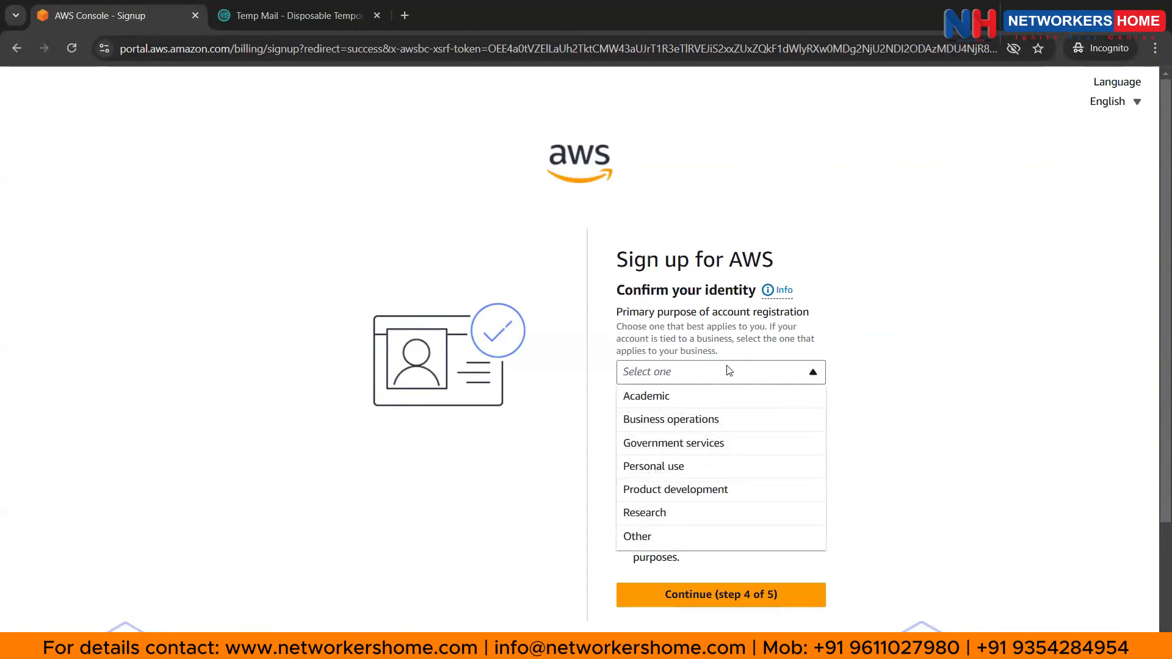
{"action": "left_click", "coordinate": [718, 477]}
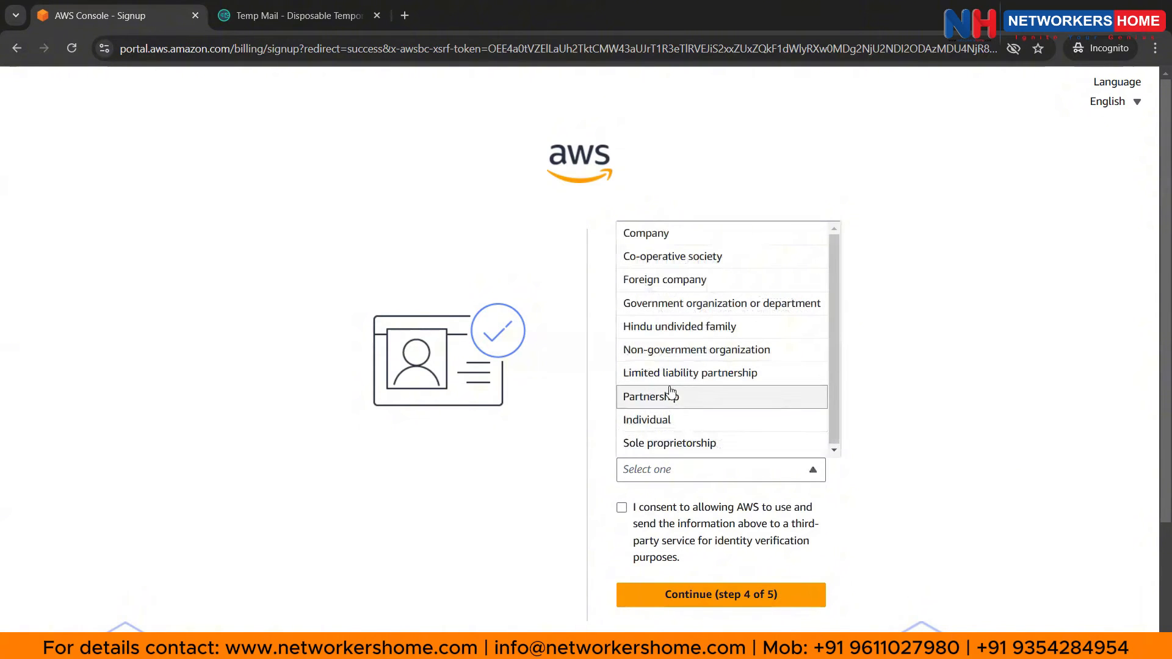
{"action": "left_click", "coordinate": [682, 420]}
Keep PAN card as the document, then fill date of birth, PAN number and the holder's name.
{"action": "scroll", "coordinate": [681, 420], "scroll_direction": "down", "scroll_amount": 4}
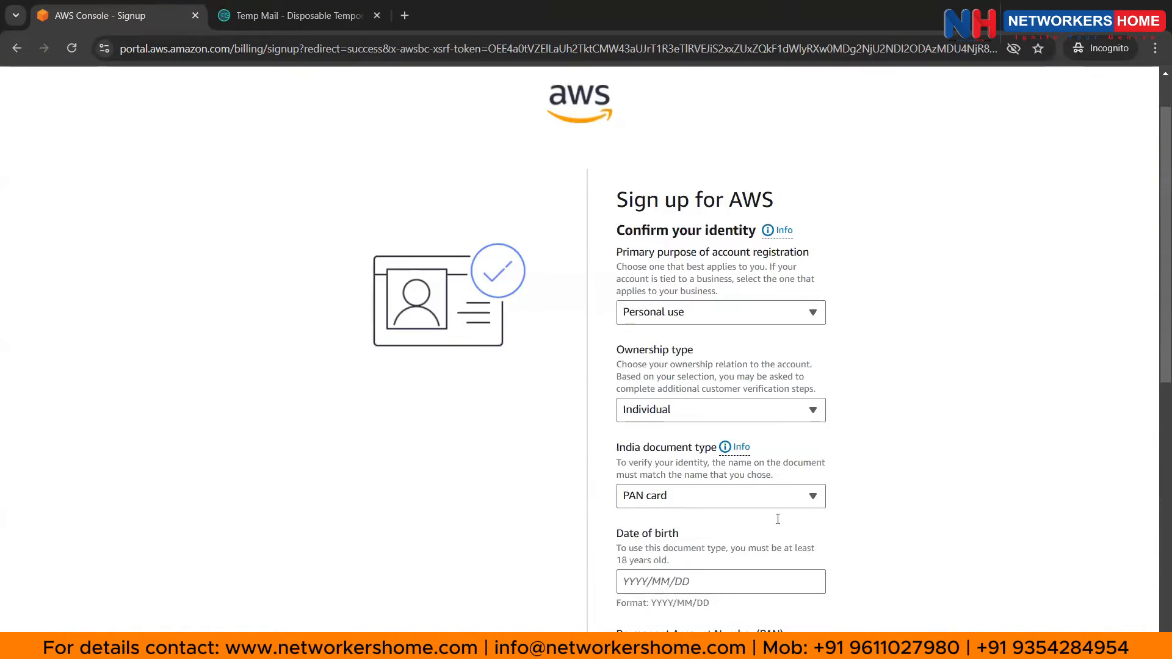
{"action": "triple_click", "coordinate": [632, 285]}
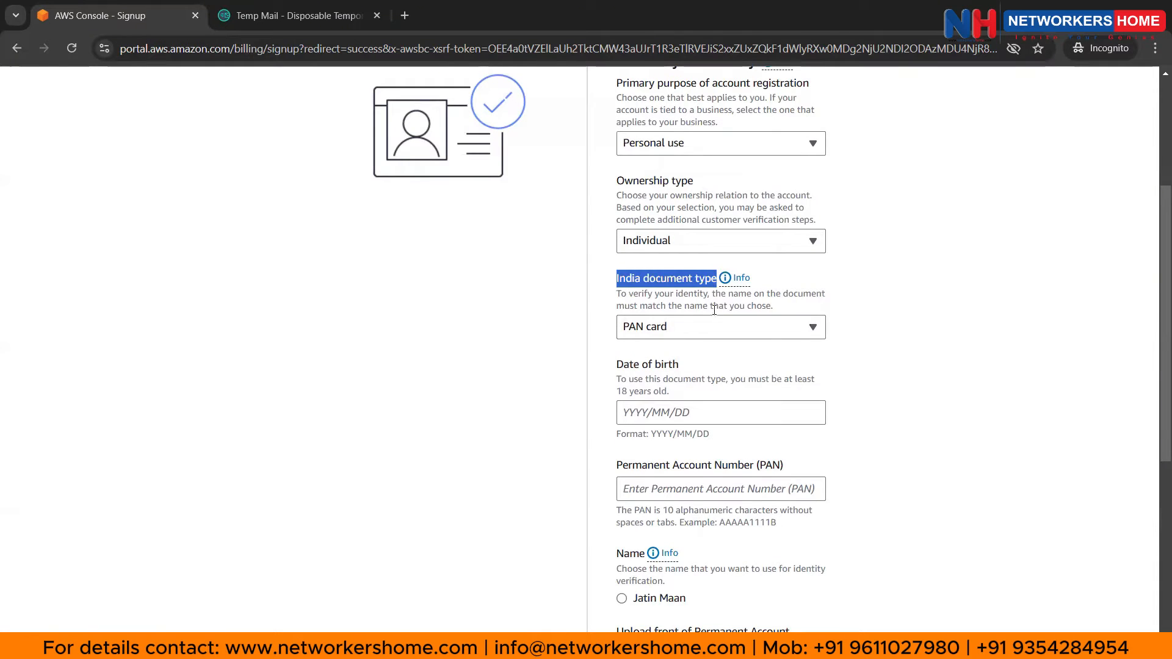
{"action": "left_click", "coordinate": [646, 333]}
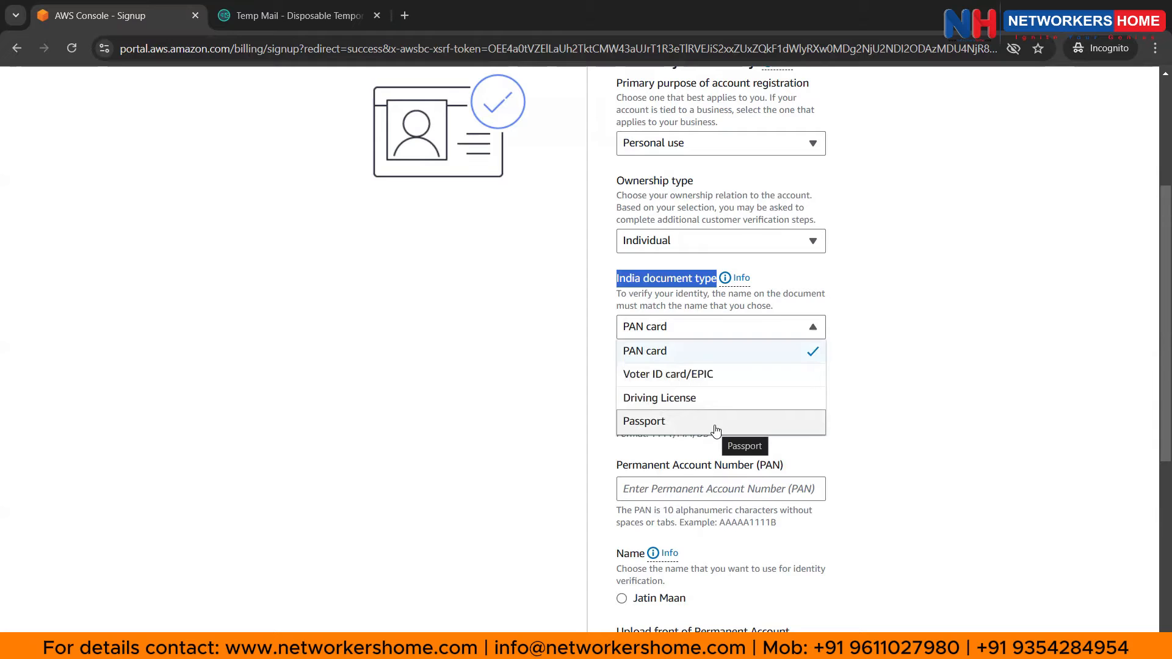
{"action": "left_click", "coordinate": [923, 389]}
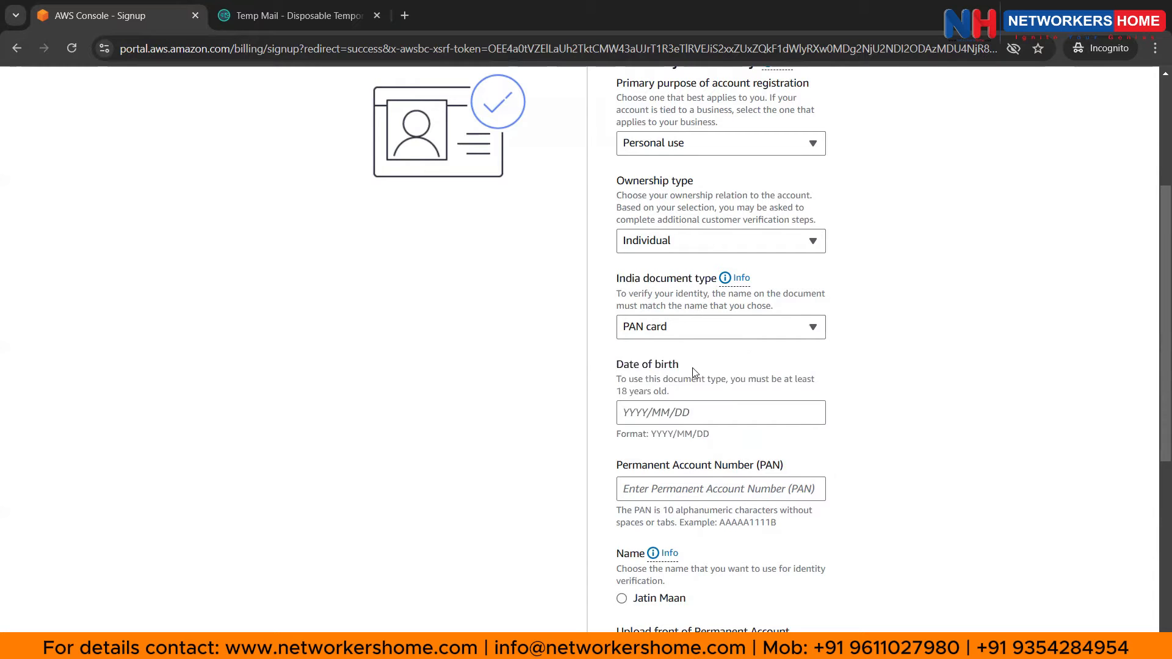
{"action": "left_click", "coordinate": [691, 421]}
{"action": "scroll", "coordinate": [682, 469], "scroll_direction": "down", "scroll_amount": 1}
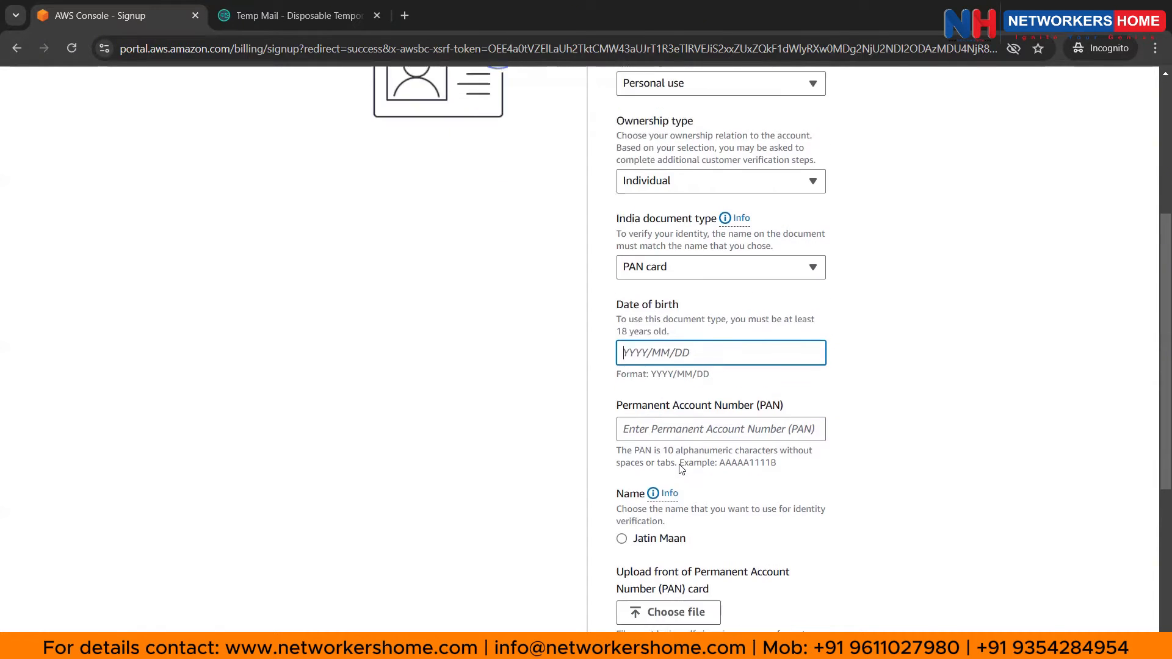
{"action": "left_click", "coordinate": [686, 408]}
{"action": "scroll", "coordinate": [672, 454], "scroll_direction": "down", "scroll_amount": 1}
{"action": "left_click", "coordinate": [633, 449]}
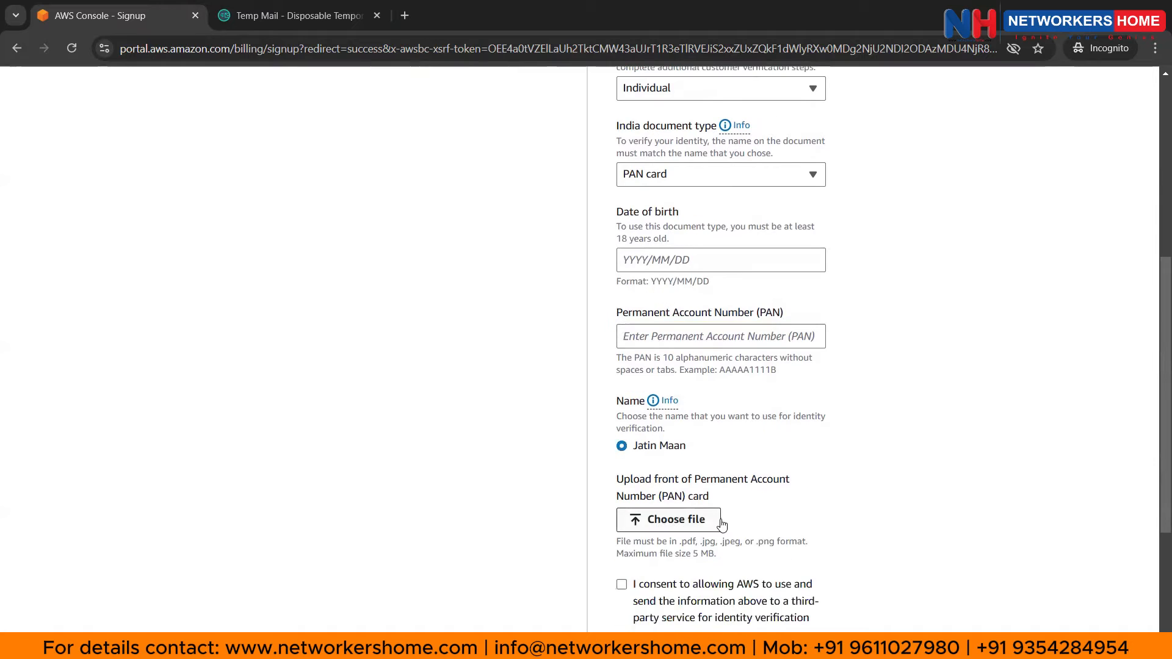
{"action": "scroll", "coordinate": [638, 464], "scroll_direction": "down", "scroll_amount": 1}
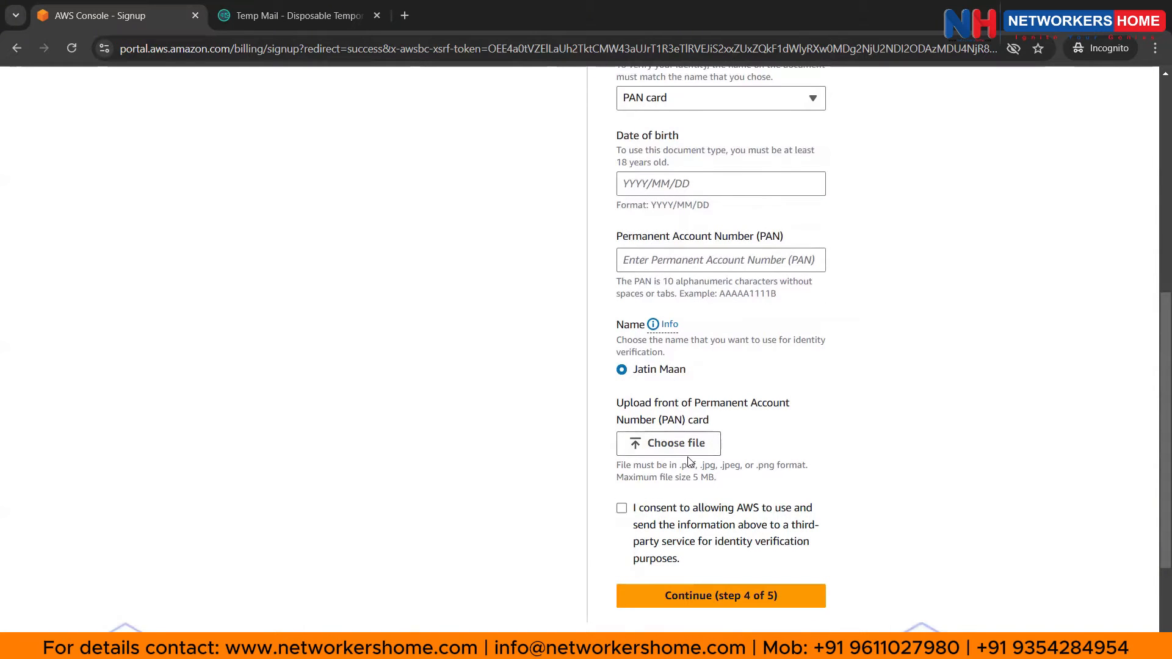
{"action": "scroll", "coordinate": [678, 439], "scroll_direction": "up", "scroll_amount": 3}
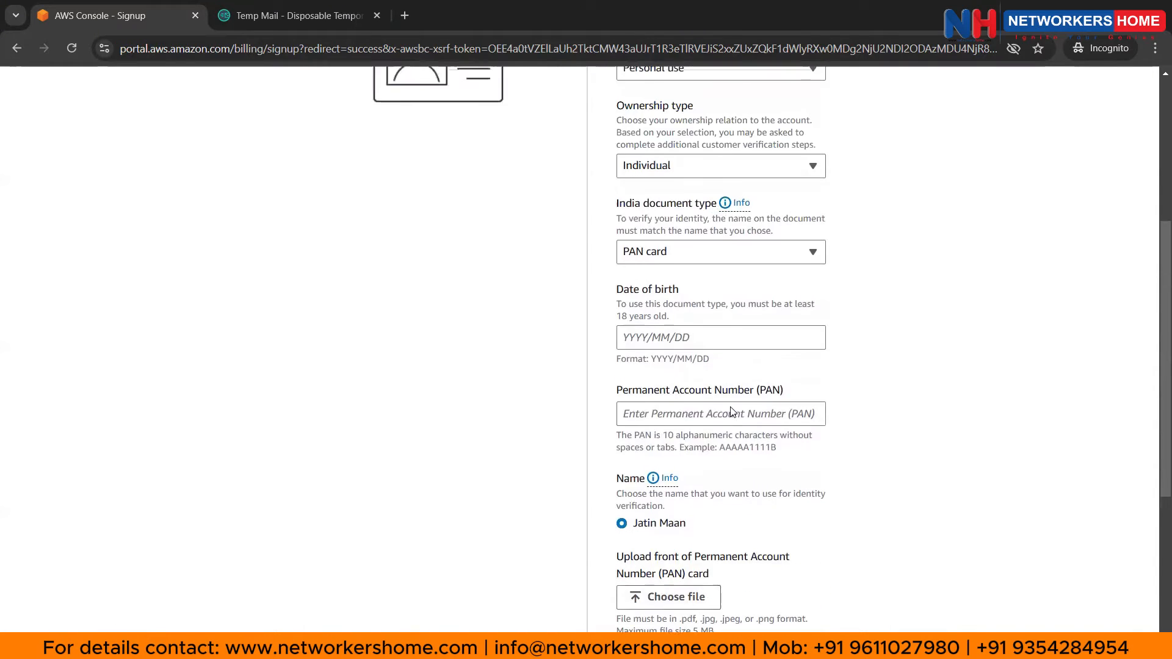
{"action": "left_click", "coordinate": [666, 418]}
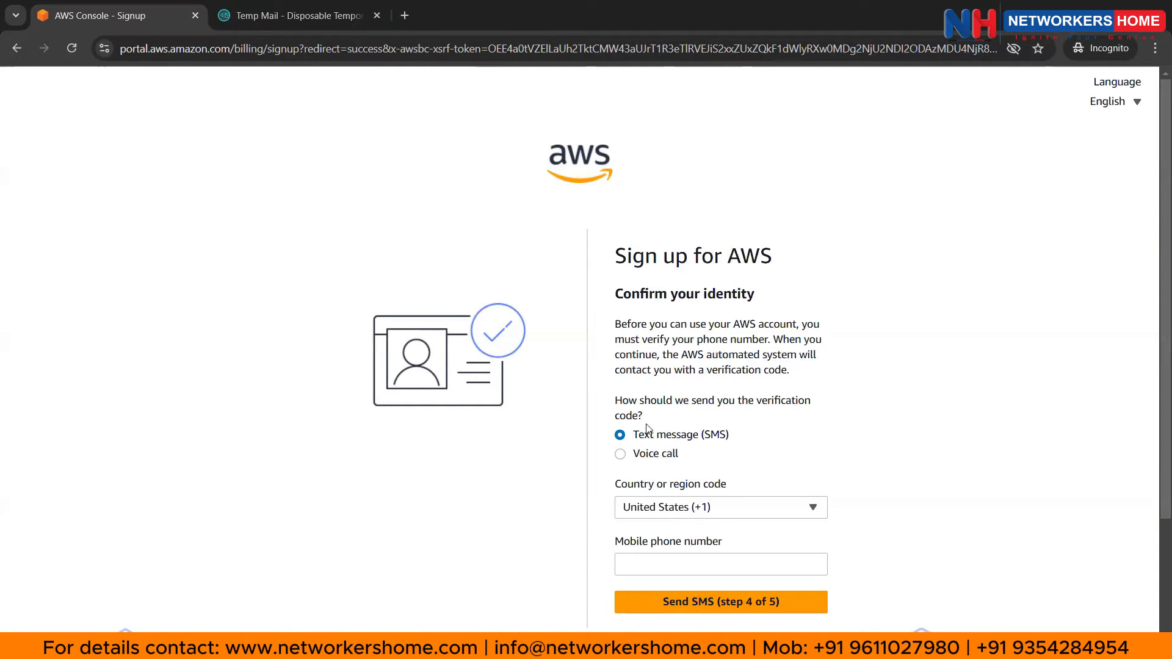
Enter the mobile number with India (+91) code and send the SMS verification code.
{"action": "left_click", "coordinate": [709, 506]}
{"action": "type", "text": "i"}
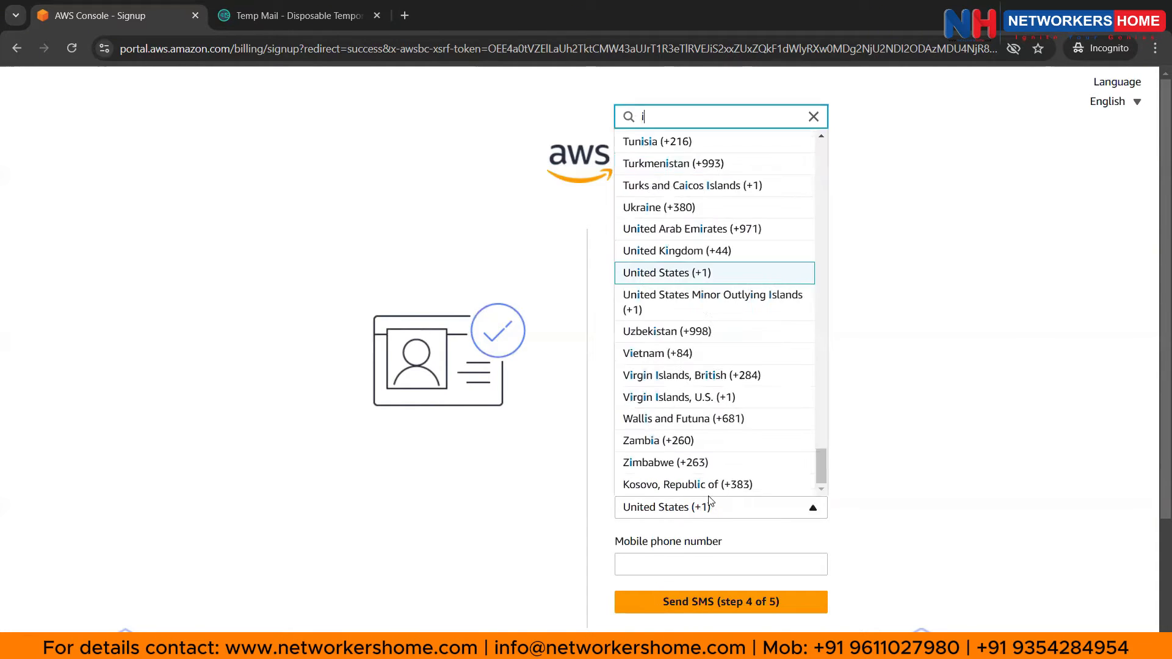
{"action": "type", "text": "nd"}
{"action": "left_click", "coordinate": [672, 460]}
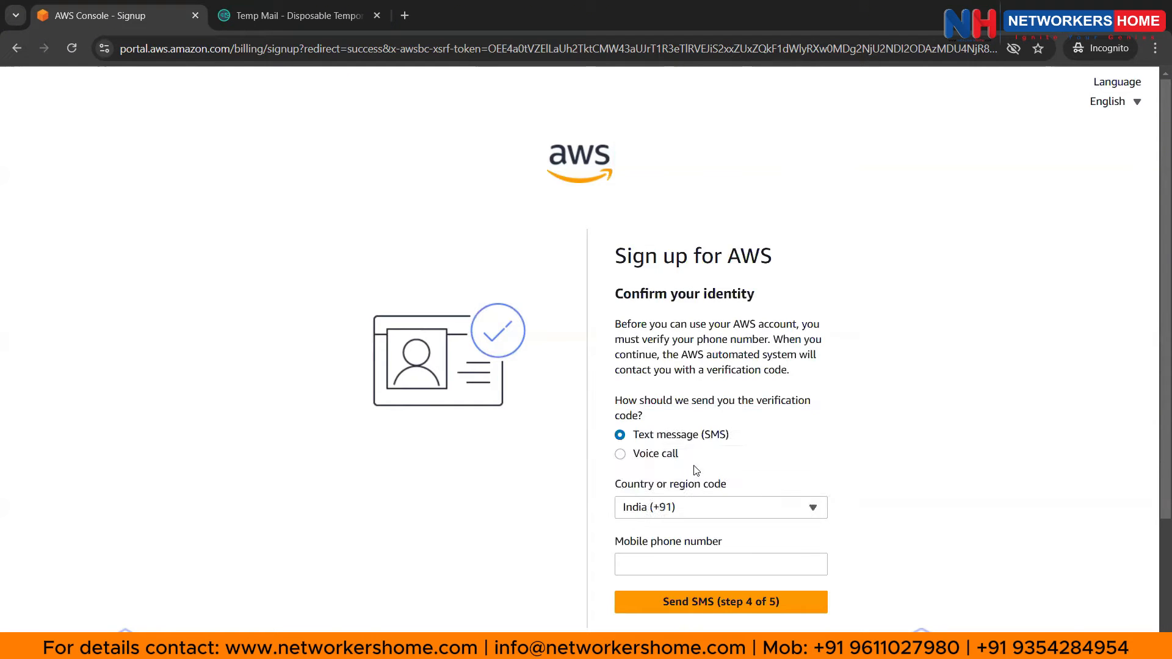
{"action": "left_click", "coordinate": [713, 559]}
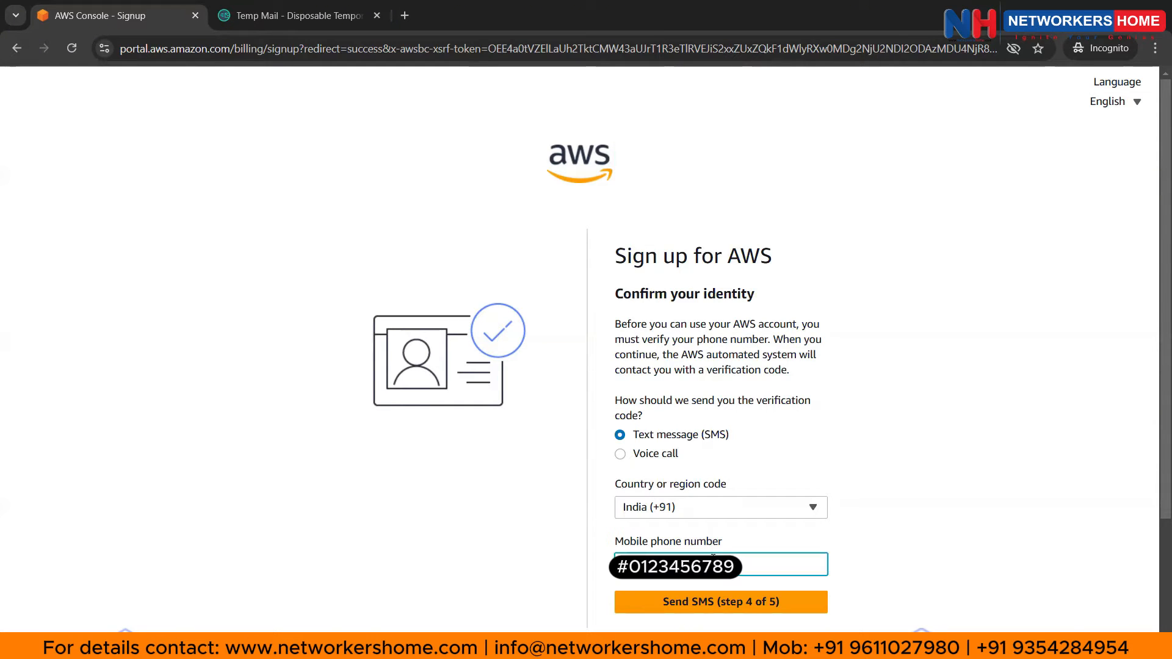
{"action": "left_click", "coordinate": [783, 605]}
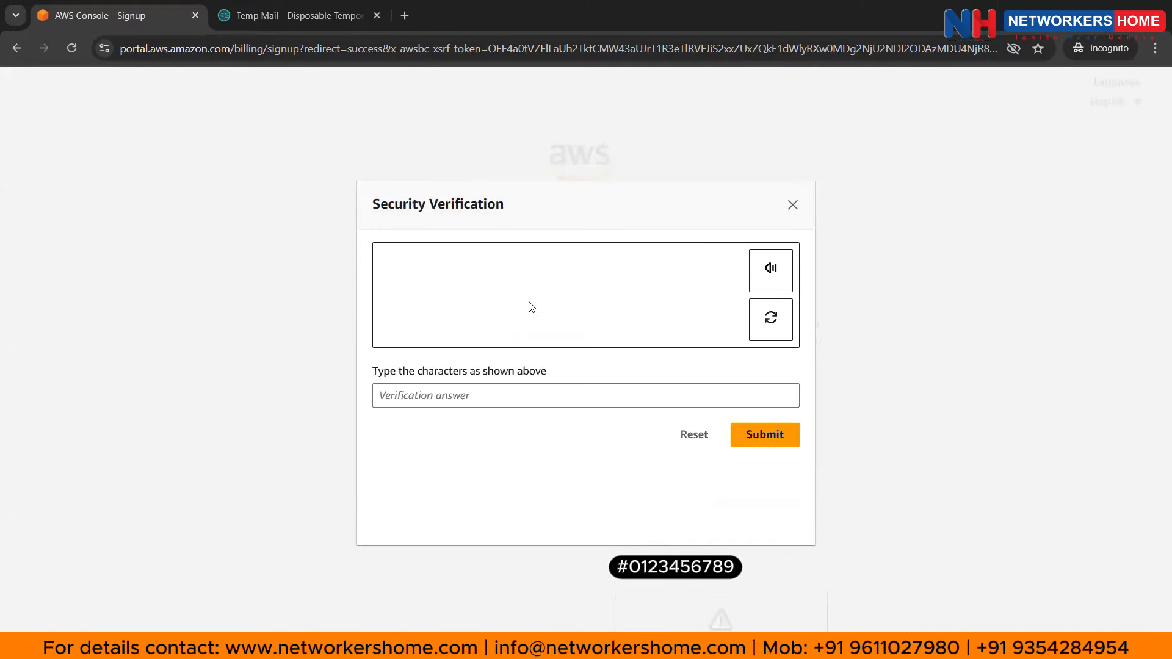
Solve the captcha, enter the SMS code, and continue to the support plan.
{"action": "left_click", "coordinate": [548, 397]}
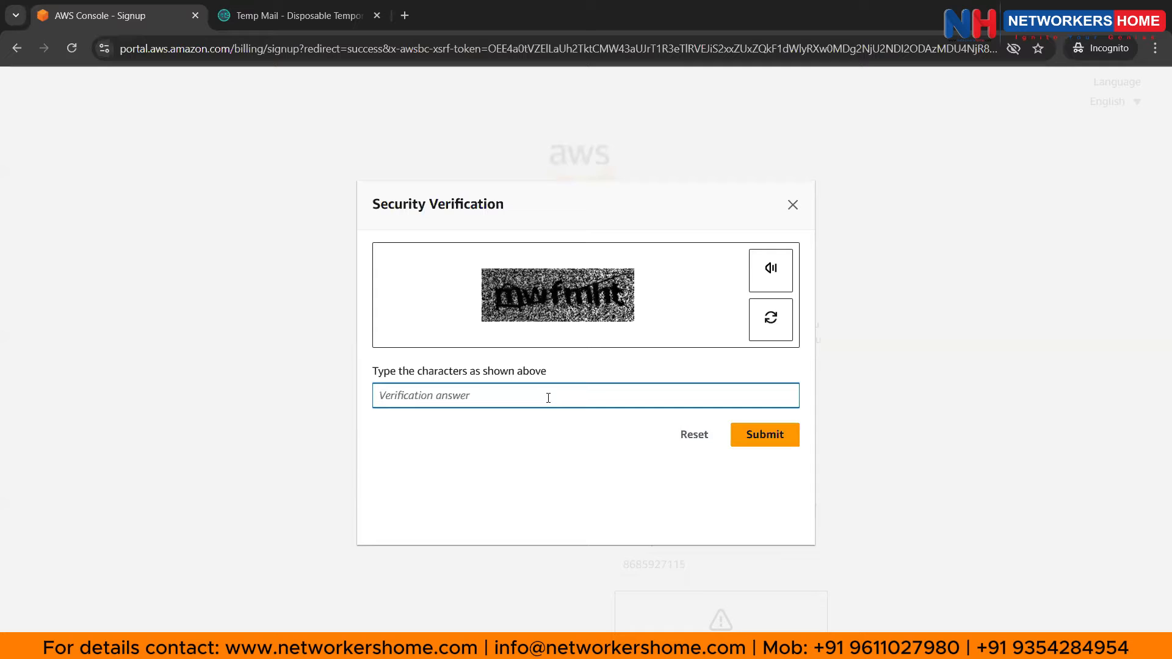
{"action": "type", "text": "mwf"}
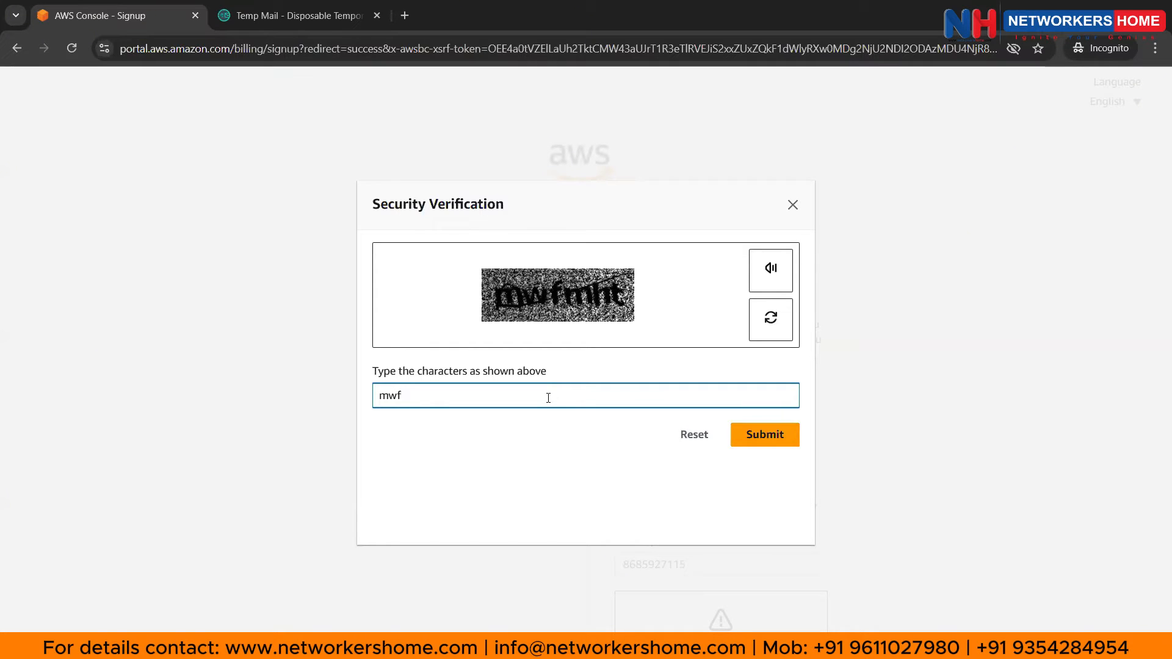
{"action": "type", "text": "mht"}
{"action": "left_click", "coordinate": [768, 443]}
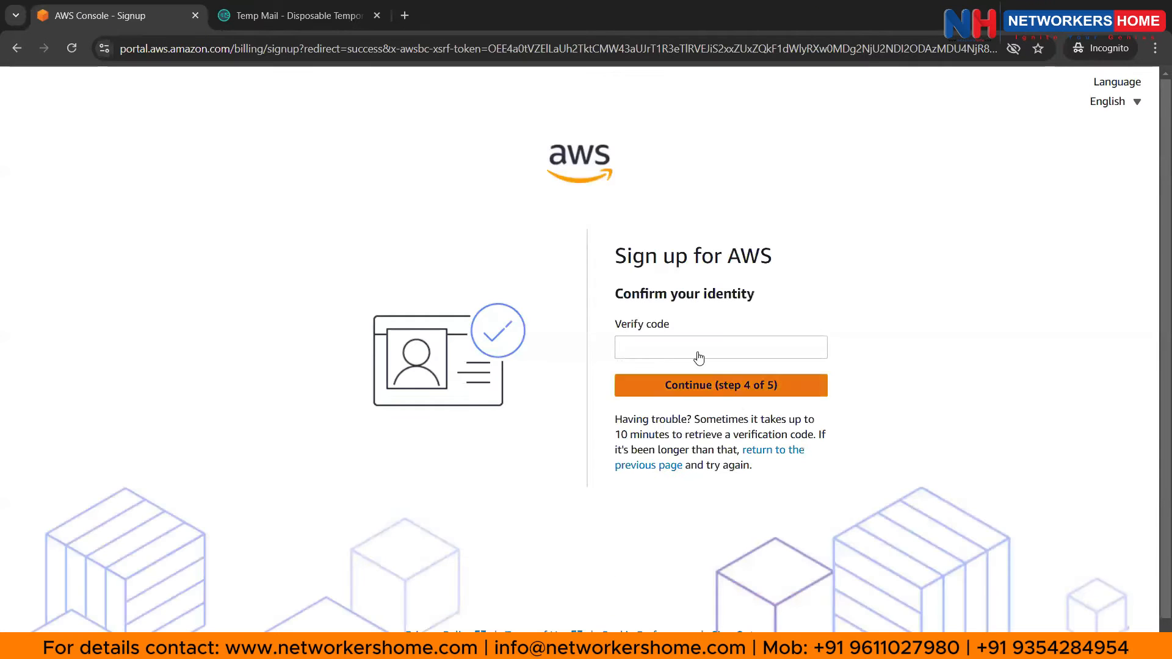
{"action": "left_click", "coordinate": [697, 351]}
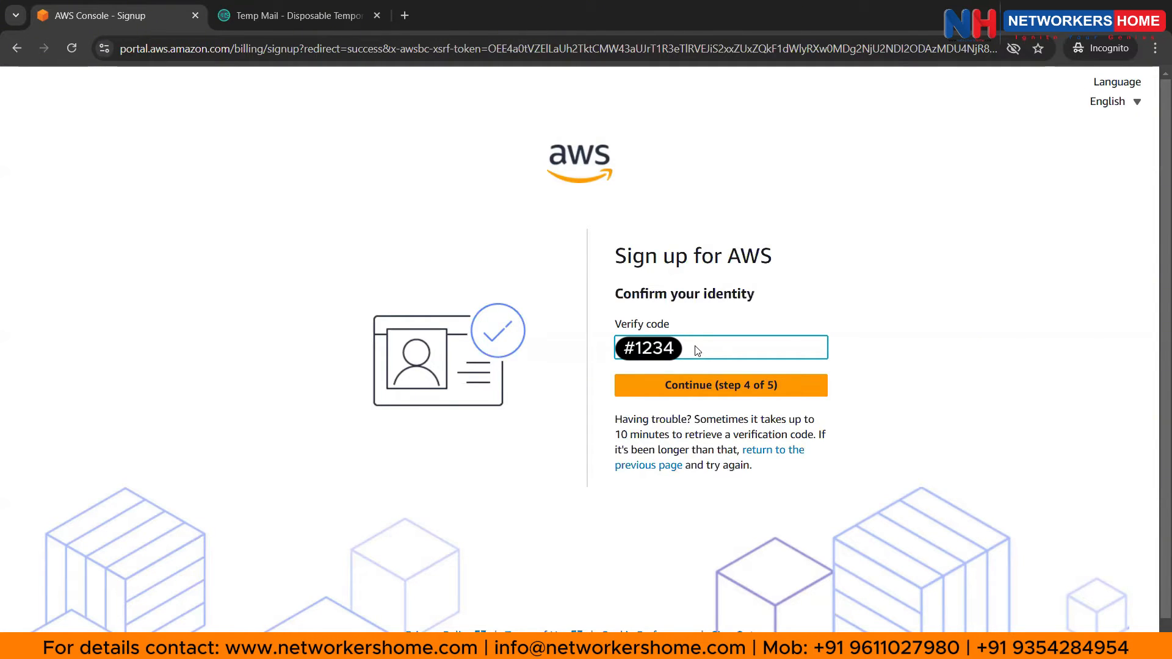
{"action": "left_click", "coordinate": [700, 389]}
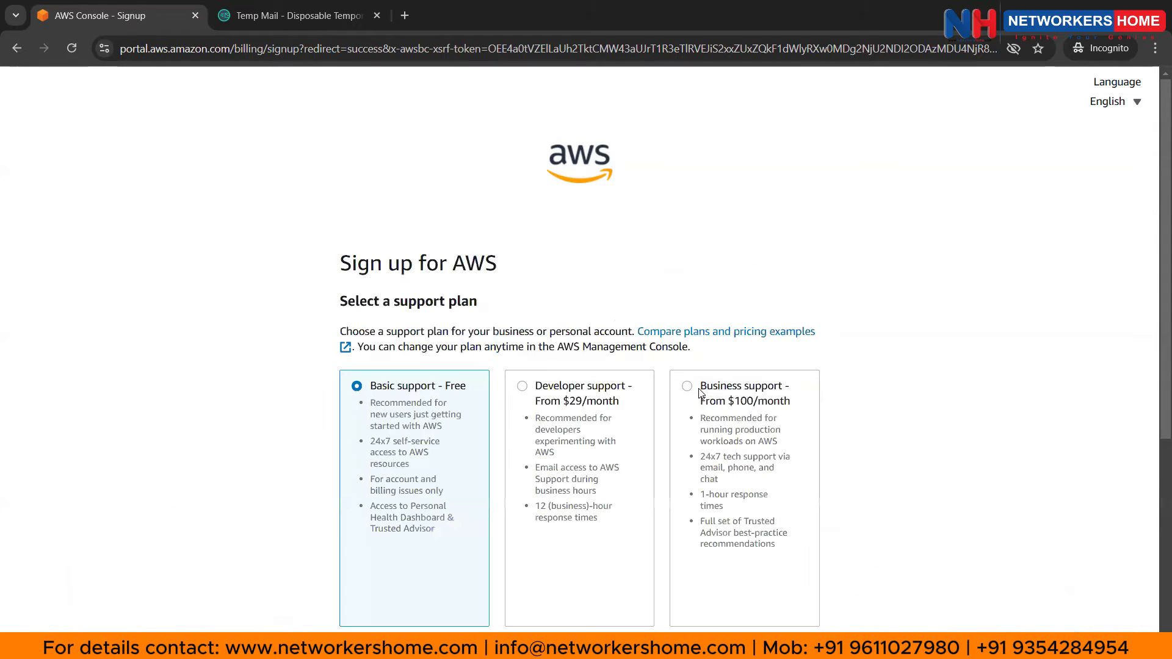
Compare the Developer and Business ($100/month) plans, pick Basic support - Free, and complete sign-up.
{"action": "scroll", "coordinate": [488, 291], "scroll_direction": "down", "scroll_amount": 3}
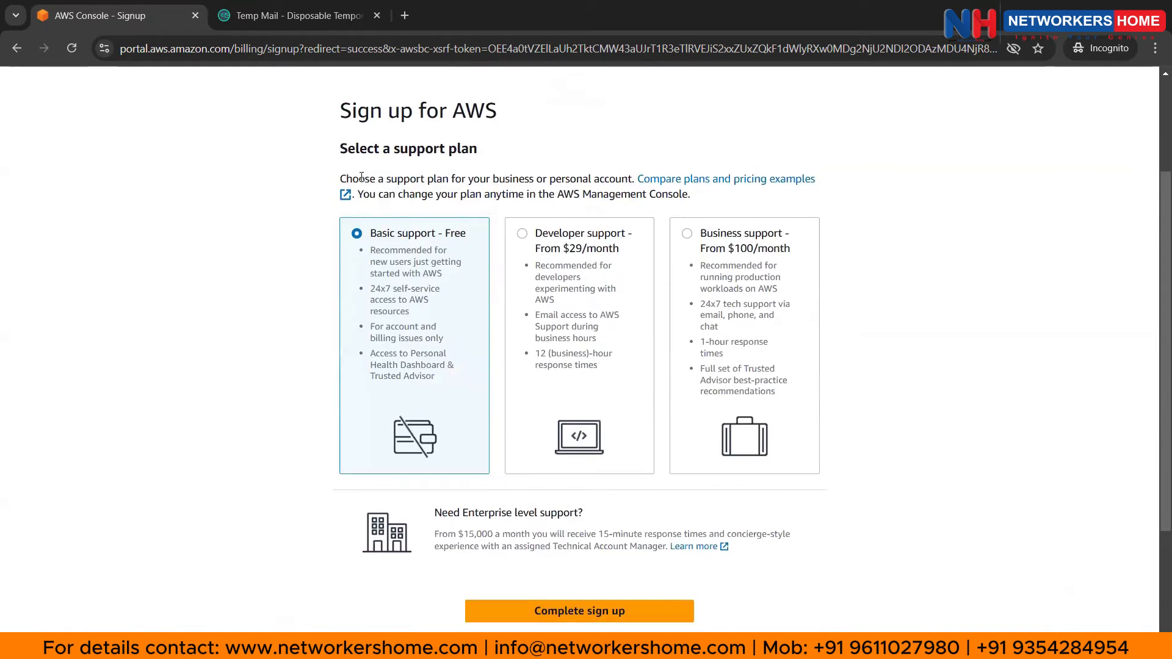
{"action": "left_click_drag", "start_coordinate": [331, 145], "coordinate": [477, 166]}
{"action": "left_click", "coordinate": [476, 180]}
{"action": "left_click_drag", "start_coordinate": [369, 234], "coordinate": [617, 248]}
{"action": "left_click", "coordinate": [541, 233]}
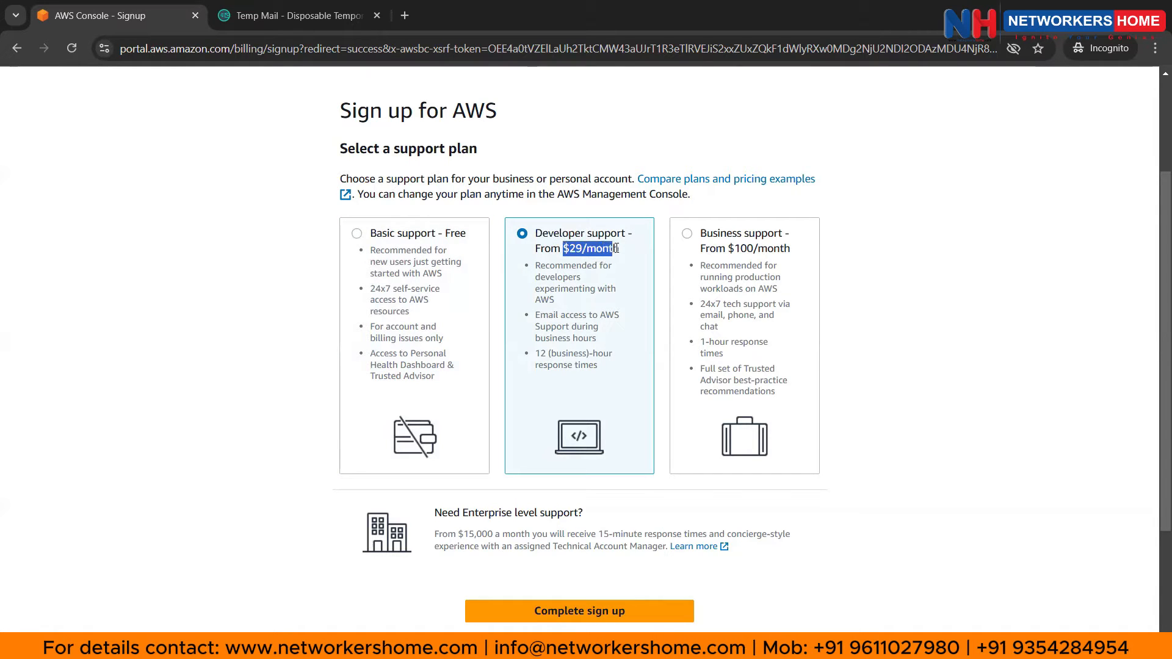
{"action": "left_click", "coordinate": [696, 236]}
{"action": "left_click_drag", "start_coordinate": [726, 248], "coordinate": [797, 252]}
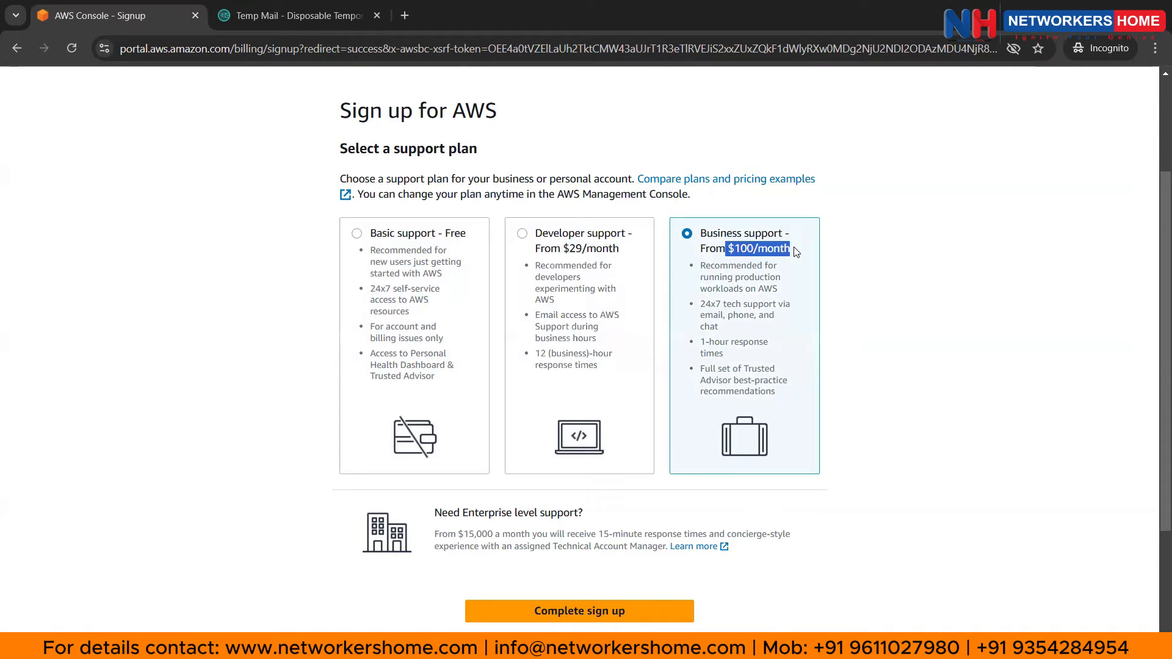
{"action": "left_click", "coordinate": [357, 235]}
{"action": "scroll", "coordinate": [358, 244], "scroll_direction": "down", "scroll_amount": 3}
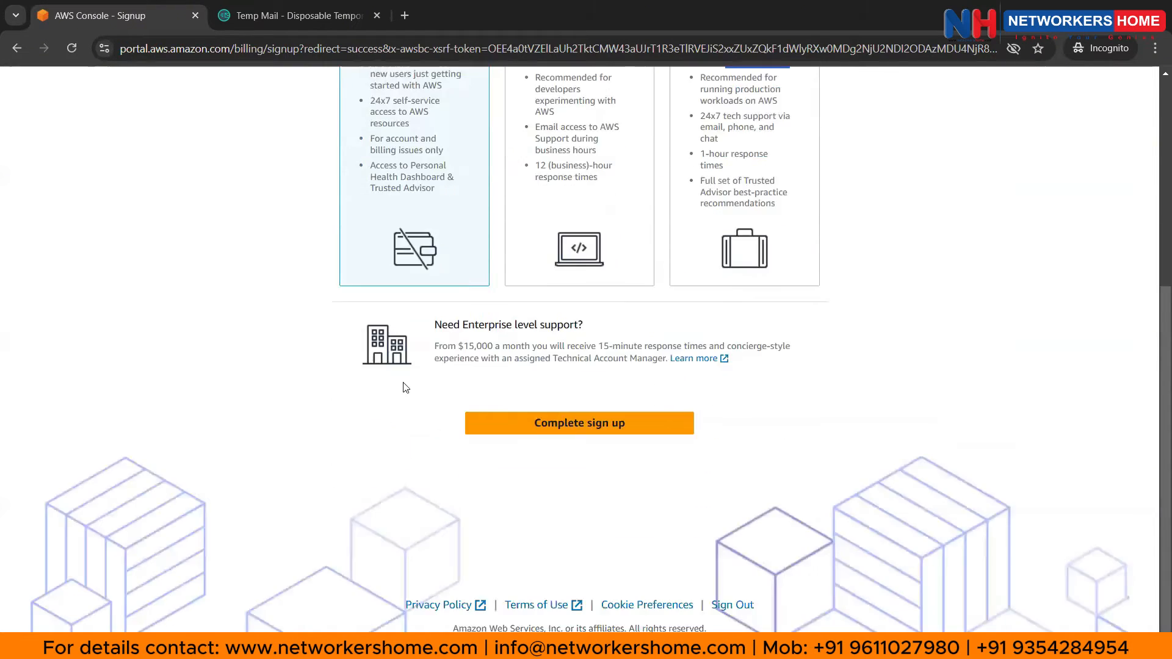
{"action": "left_click", "coordinate": [498, 426]}
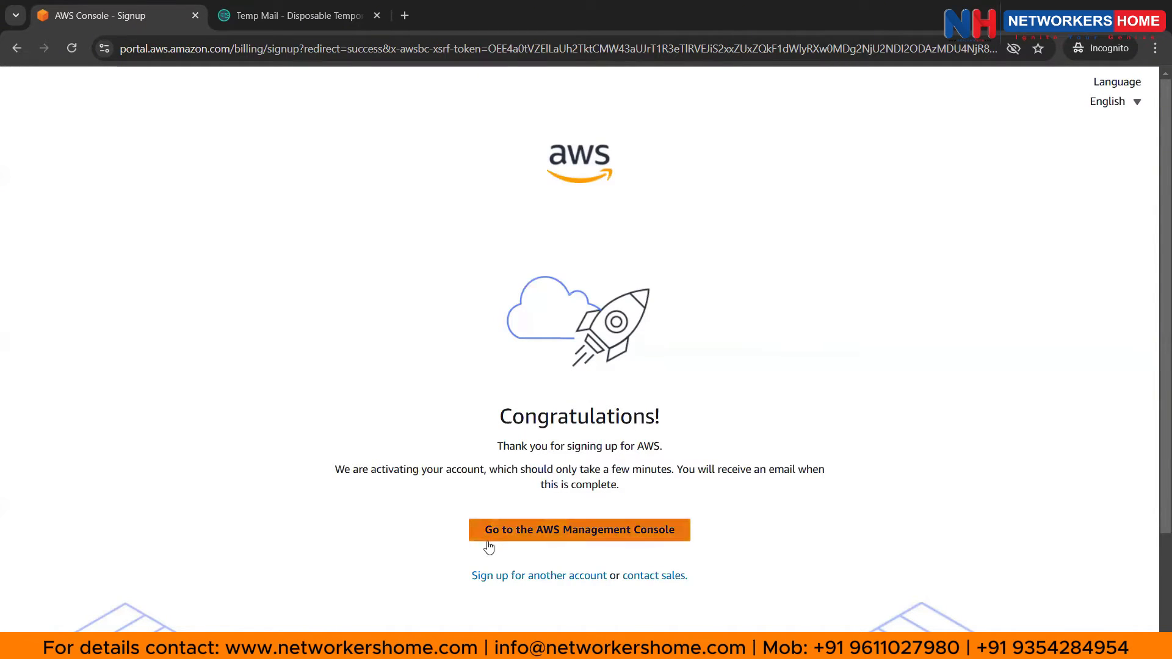
Continue to the AWS Management Console, dismiss the Explainer popup, and sign in with the new account.
{"action": "left_click", "coordinate": [605, 540]}
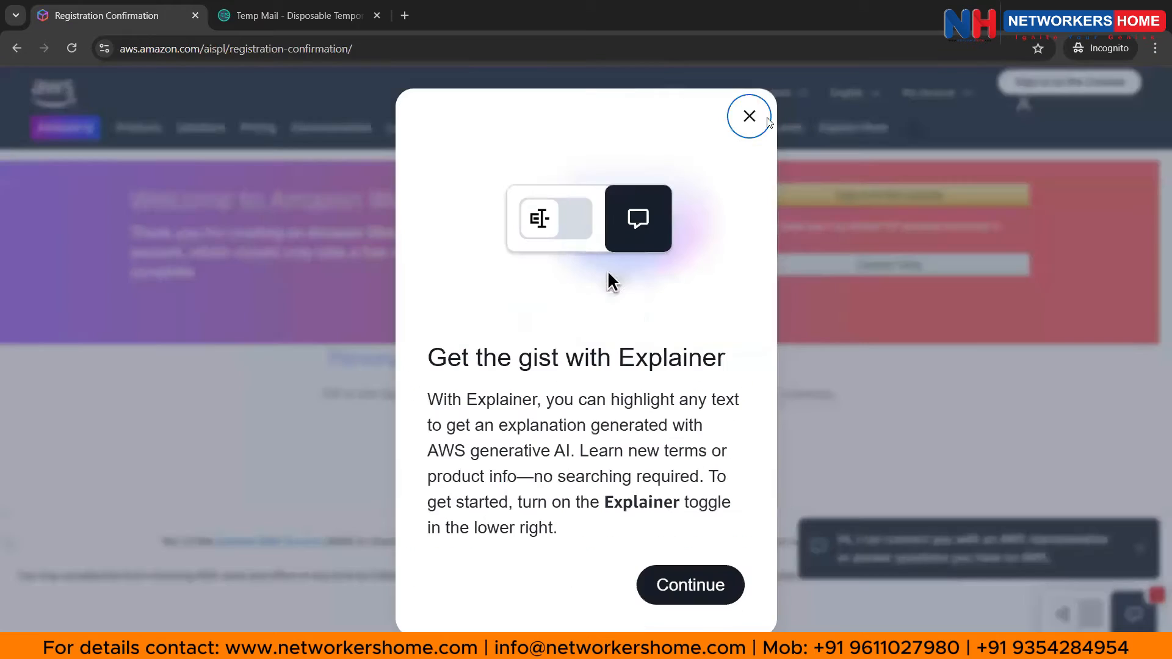
{"action": "left_click", "coordinate": [767, 121]}
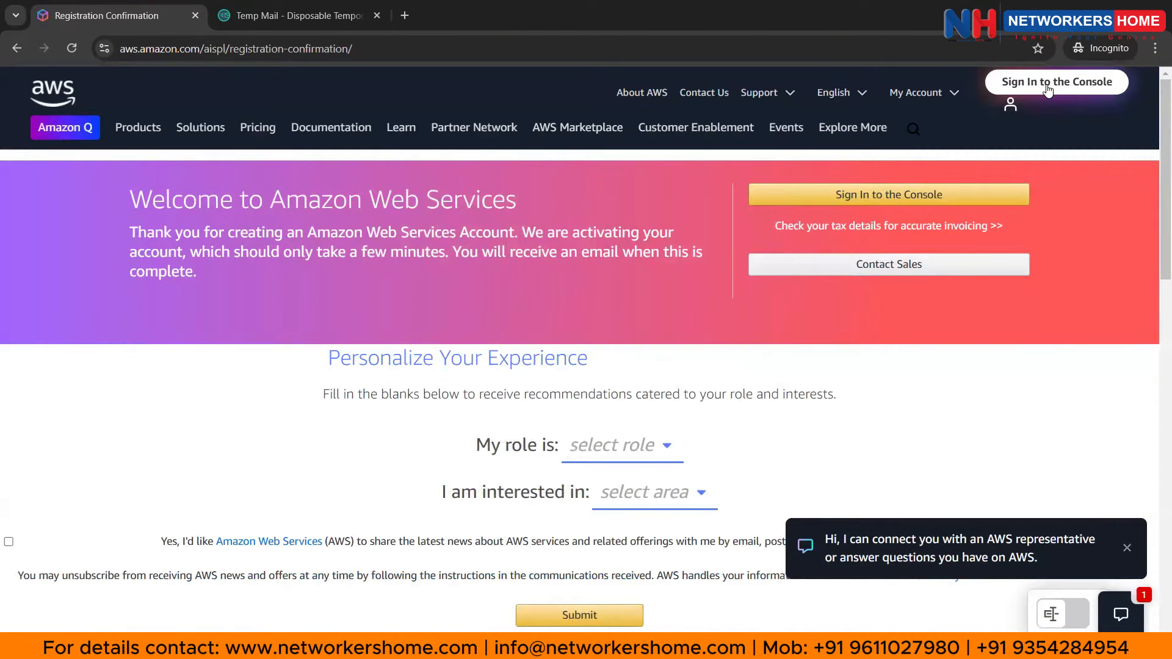
{"action": "left_click", "coordinate": [1074, 89]}
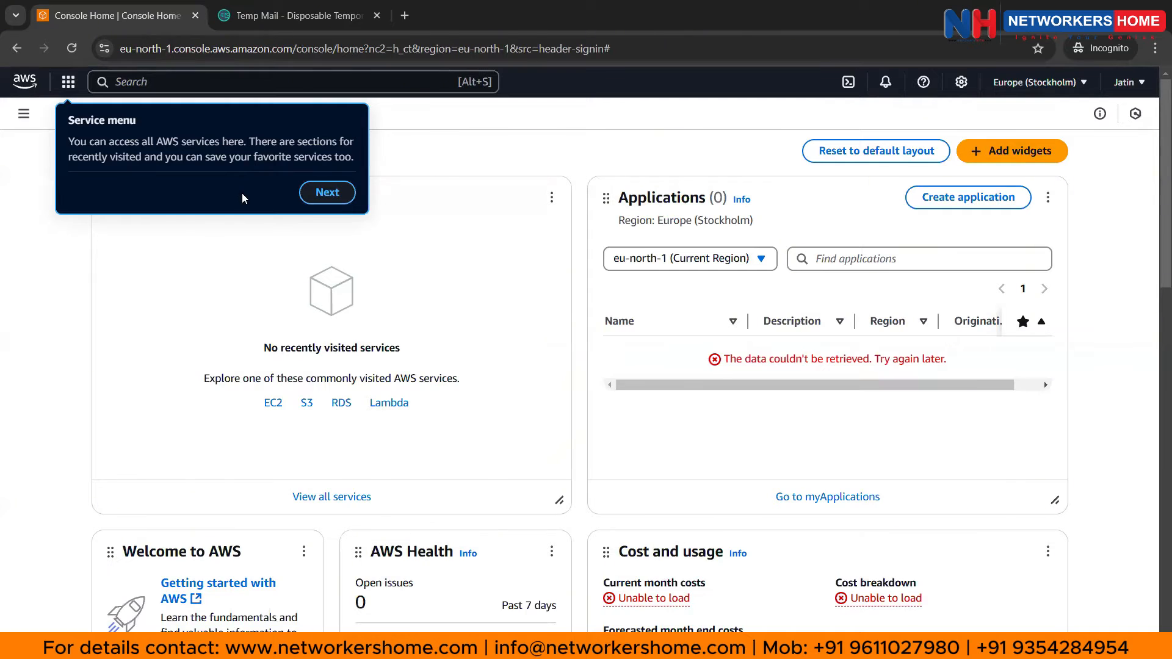
Dismiss the onboarding tips for resource search, user notifications and unified settings.
{"action": "left_click", "coordinate": [325, 193]}
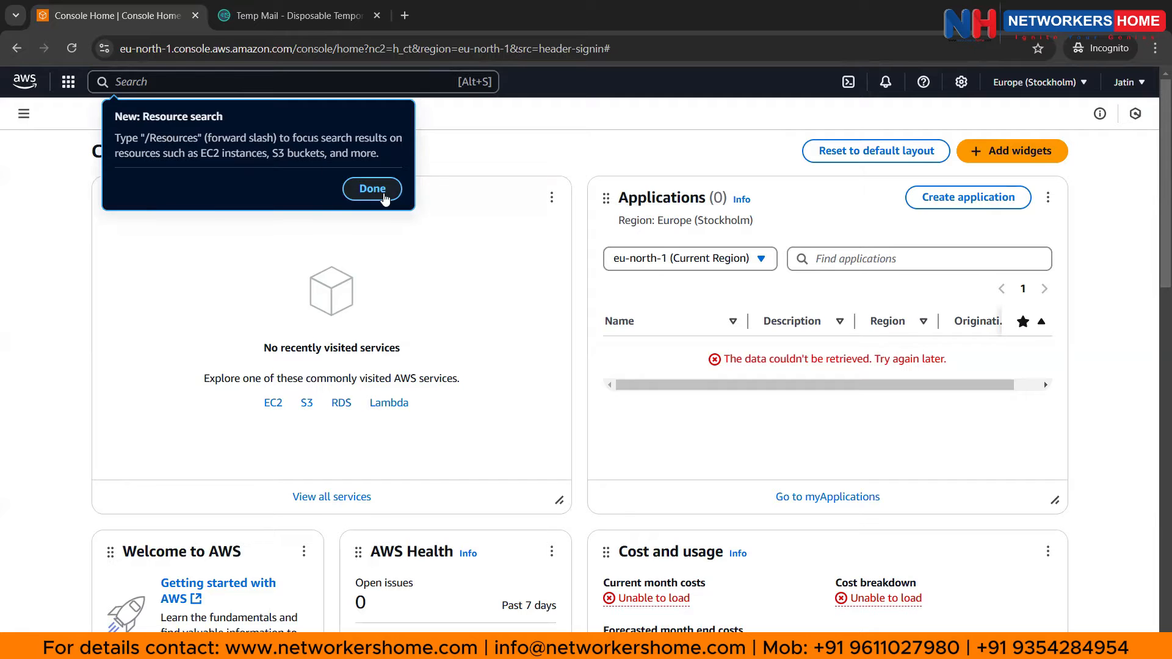
{"action": "left_click", "coordinate": [383, 191]}
{"action": "left_click", "coordinate": [1131, 195]}
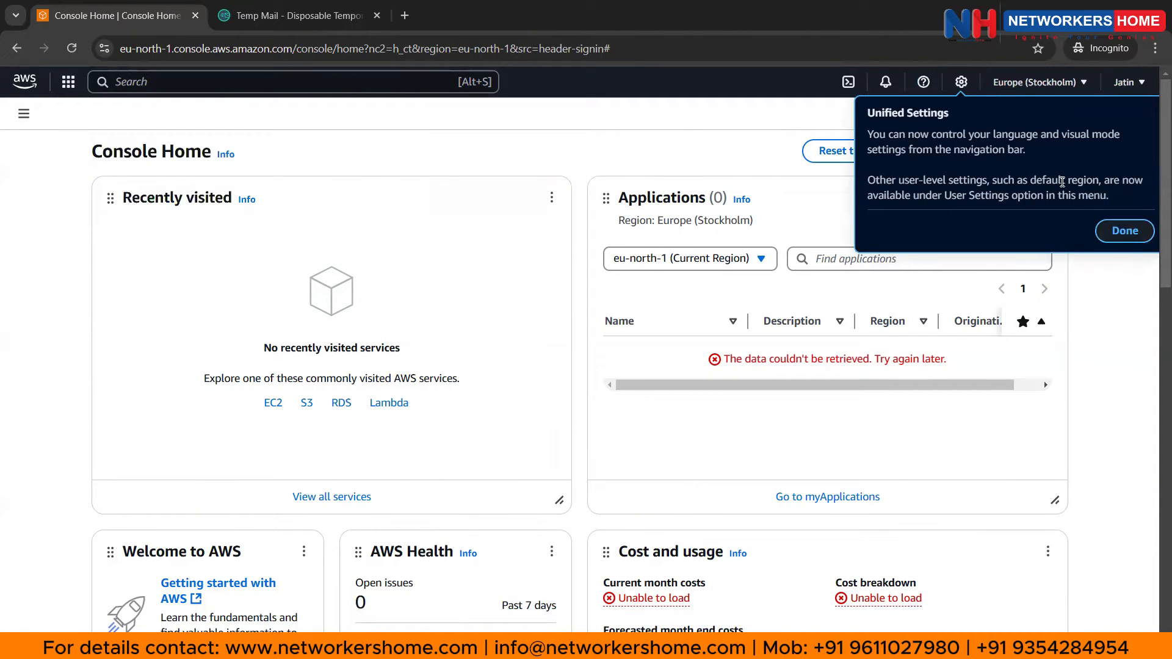
{"action": "left_click", "coordinate": [1123, 231]}
Browse the all-services menu through Analytics, Application Integration, Blockchain and Business Applications, then close it.
{"action": "left_click", "coordinate": [69, 82]}
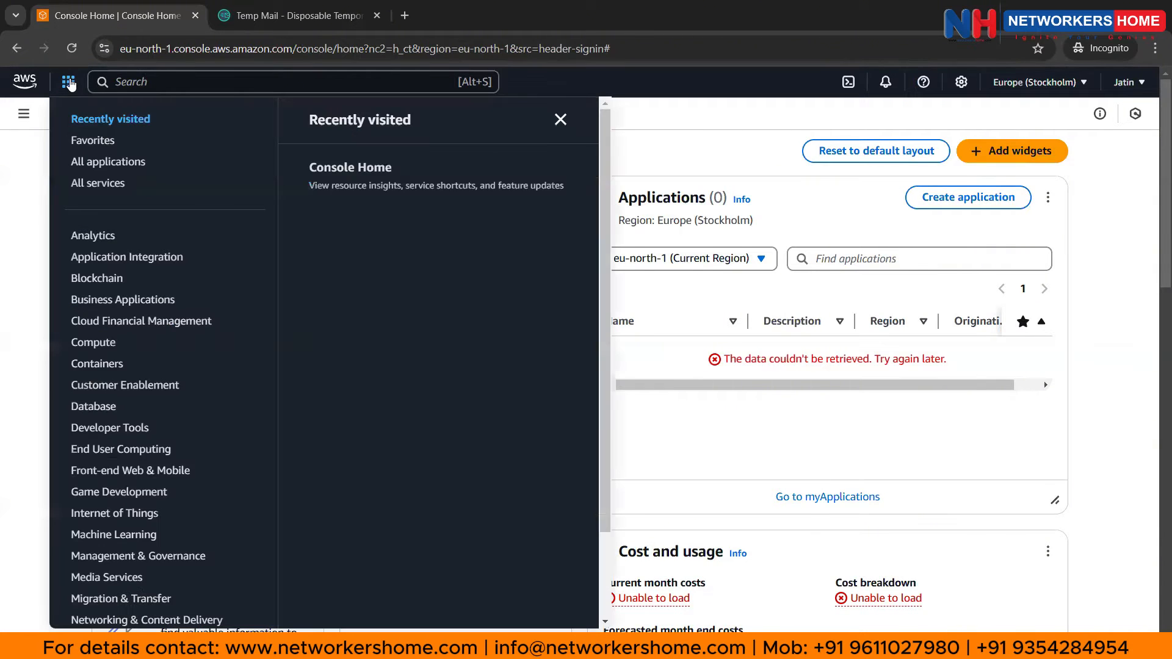
{"action": "scroll", "coordinate": [102, 251], "scroll_direction": "down", "scroll_amount": 1}
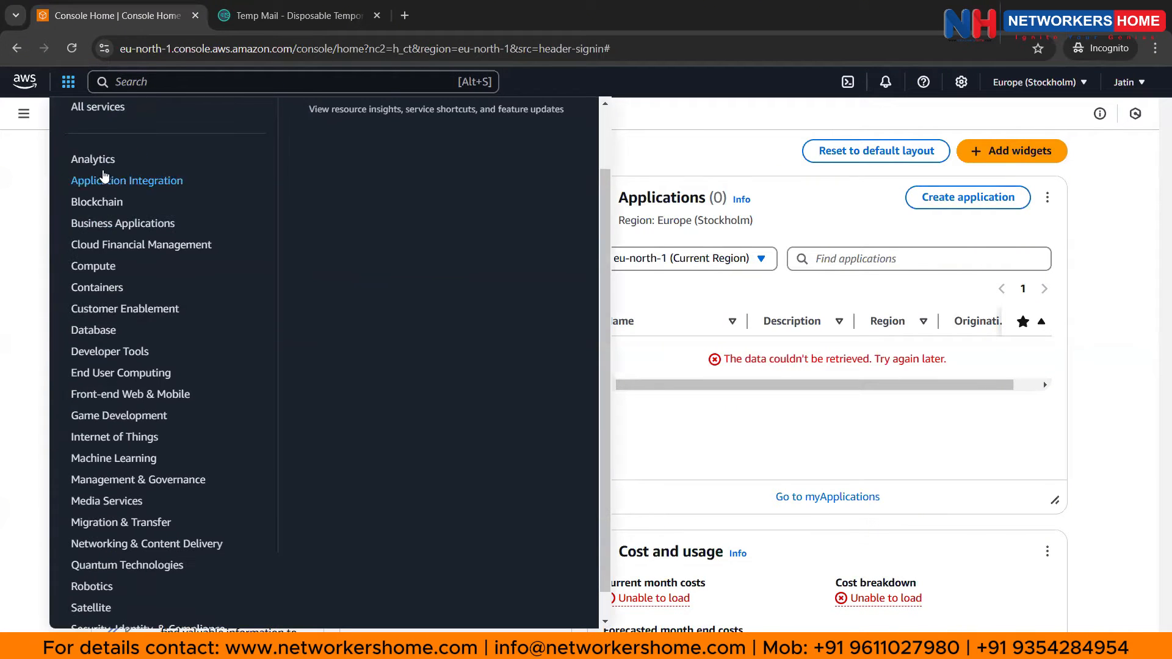
{"action": "left_click", "coordinate": [98, 158]}
{"action": "left_click", "coordinate": [125, 259]}
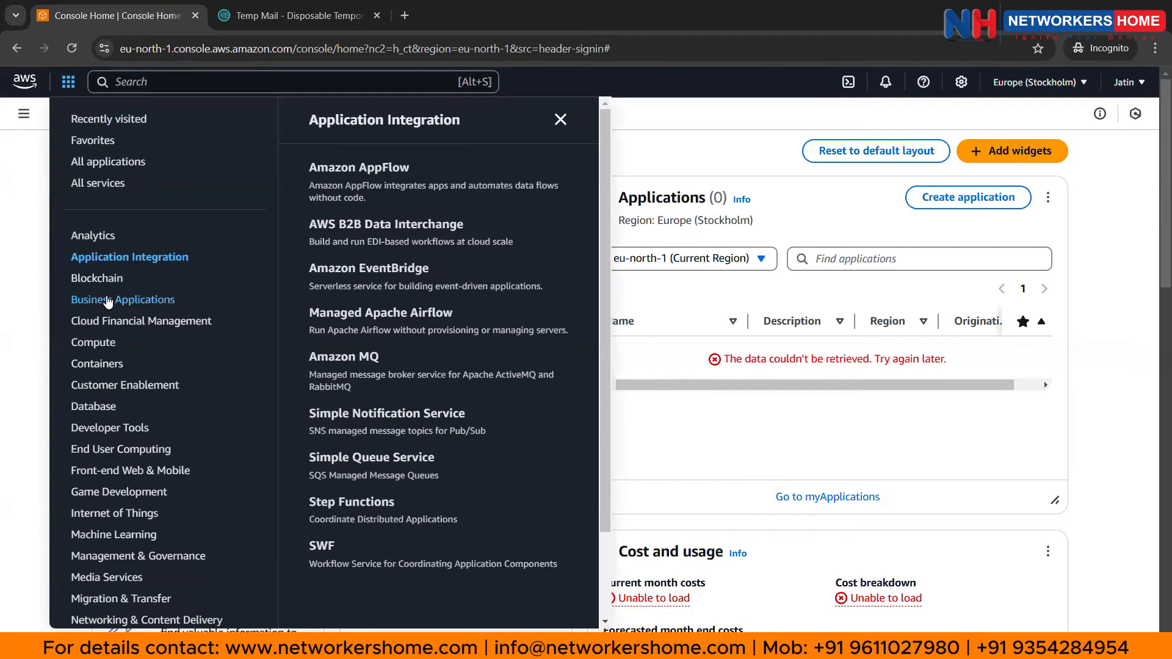
{"action": "left_click", "coordinate": [107, 279]}
{"action": "left_click", "coordinate": [158, 300]}
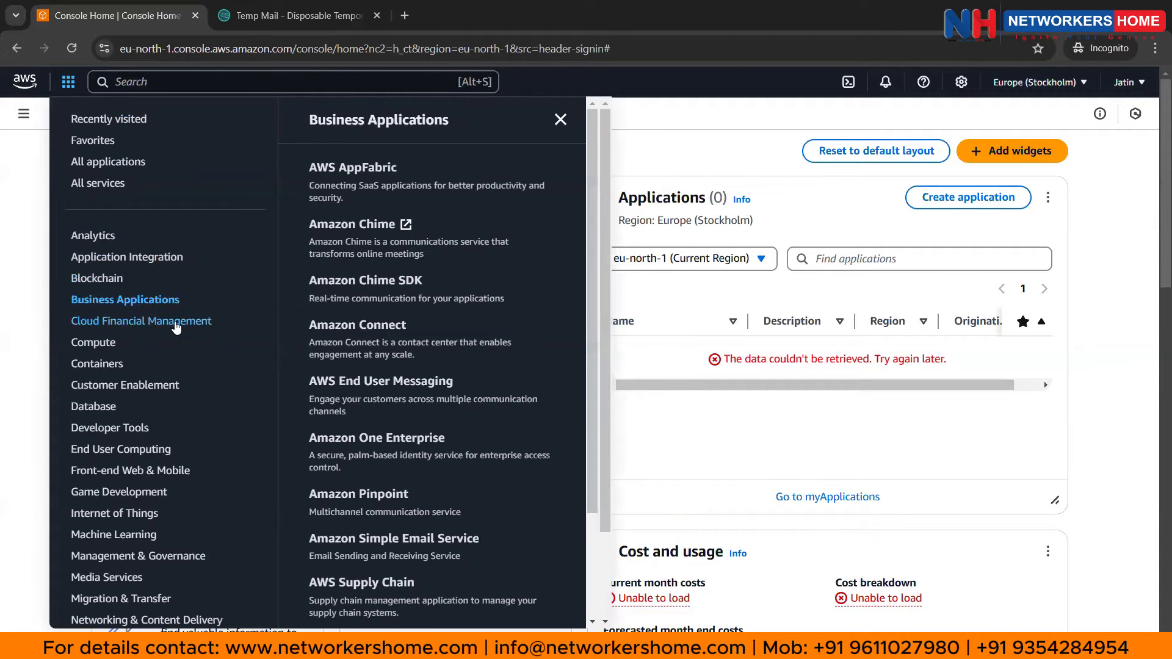
{"action": "scroll", "coordinate": [173, 323], "scroll_direction": "down", "scroll_amount": 2}
{"action": "scroll", "coordinate": [176, 321], "scroll_direction": "down", "scroll_amount": 1}
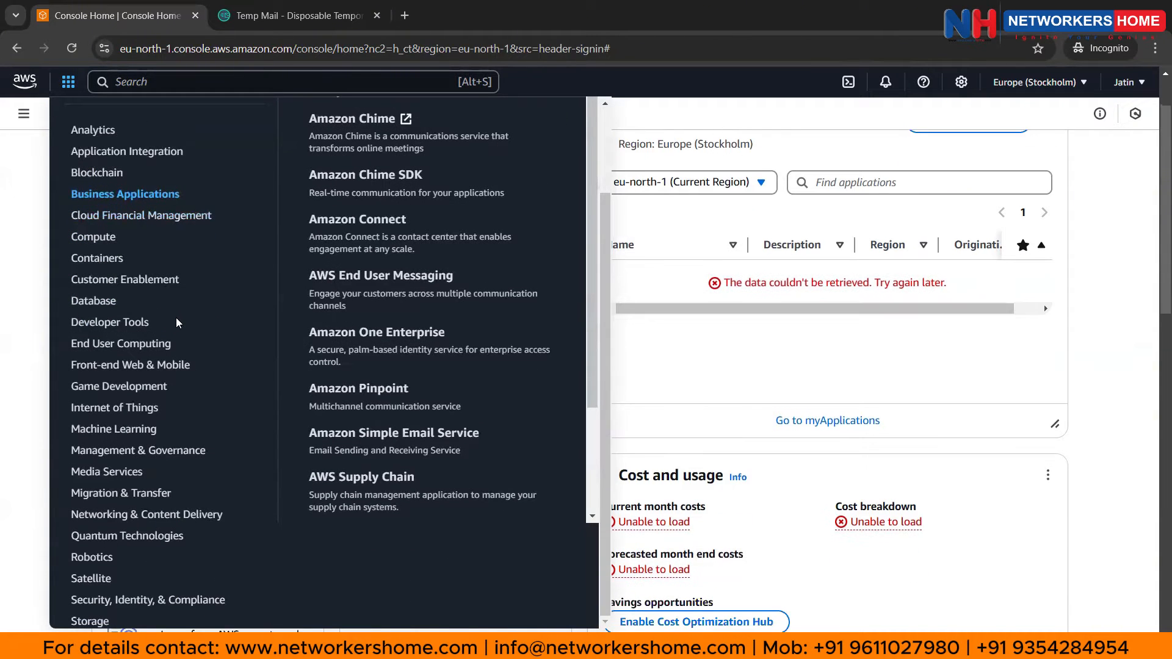
{"action": "scroll", "coordinate": [175, 322], "scroll_direction": "up", "scroll_amount": 2}
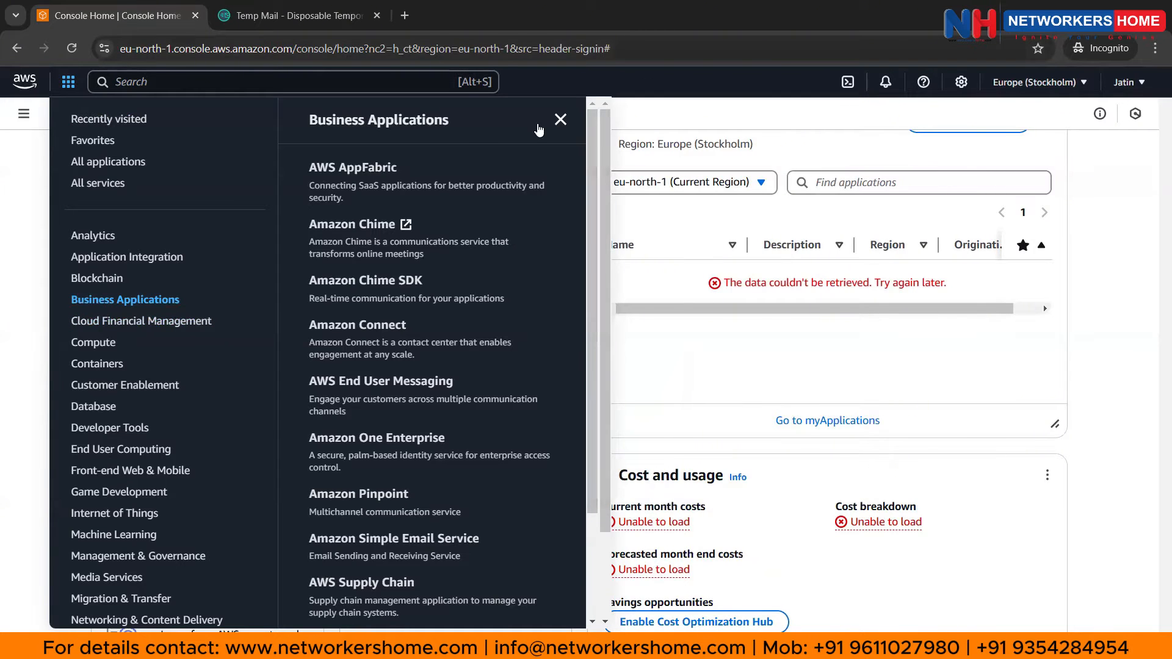
{"action": "left_click", "coordinate": [559, 120]}
{"action": "left_click", "coordinate": [326, 82]}
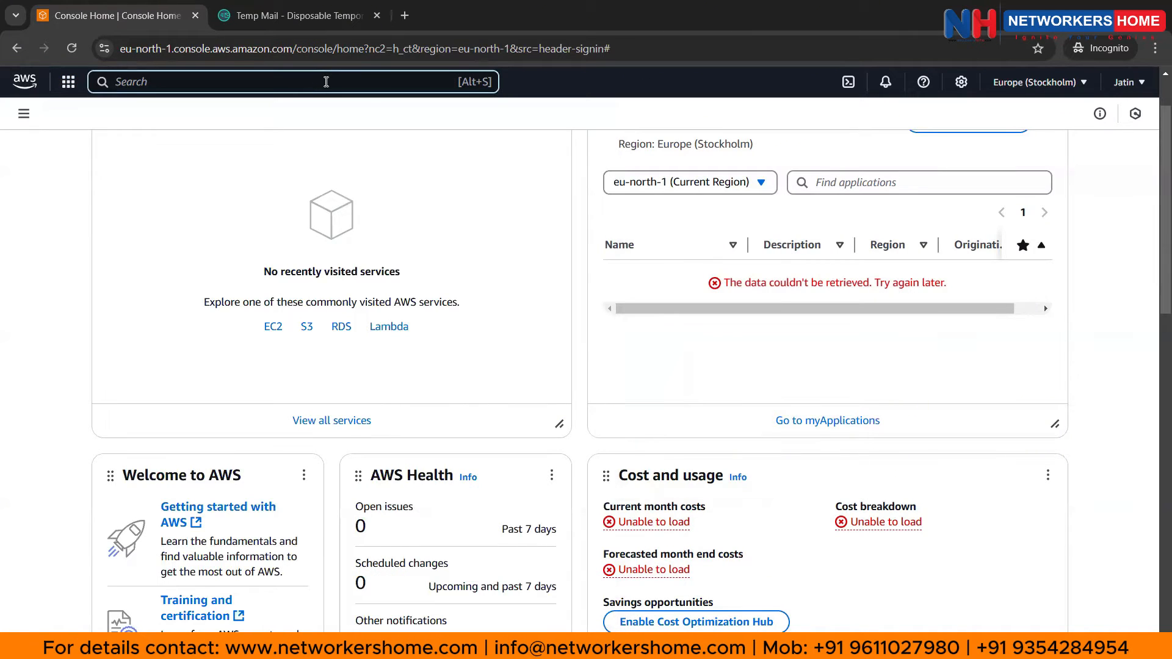
Search the console for ec2, look over the results, then clear the search.
{"action": "type", "text": "ec2"}
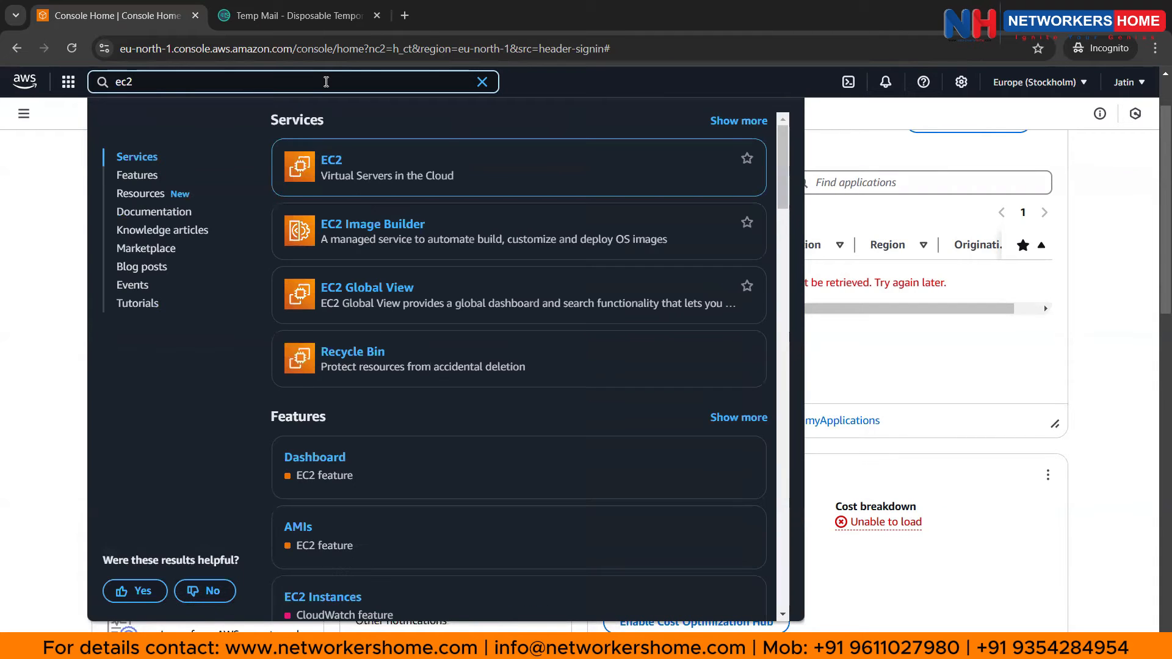
{"action": "scroll", "coordinate": [336, 284], "scroll_direction": "down", "scroll_amount": 2}
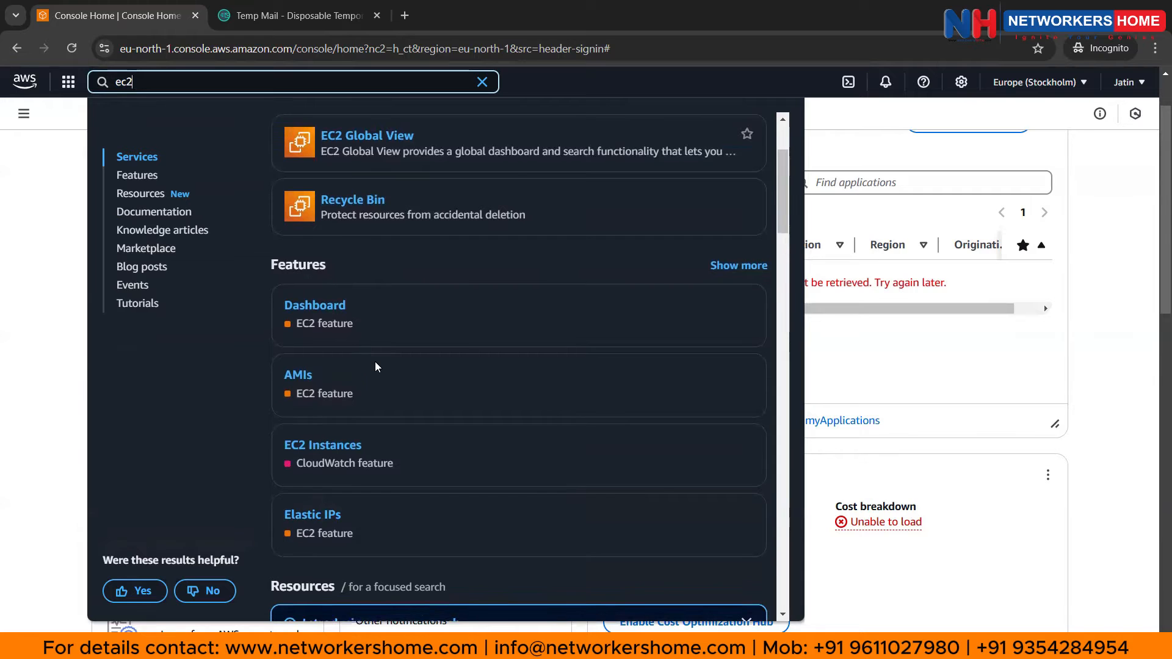
{"action": "scroll", "coordinate": [375, 361], "scroll_direction": "down", "scroll_amount": 6}
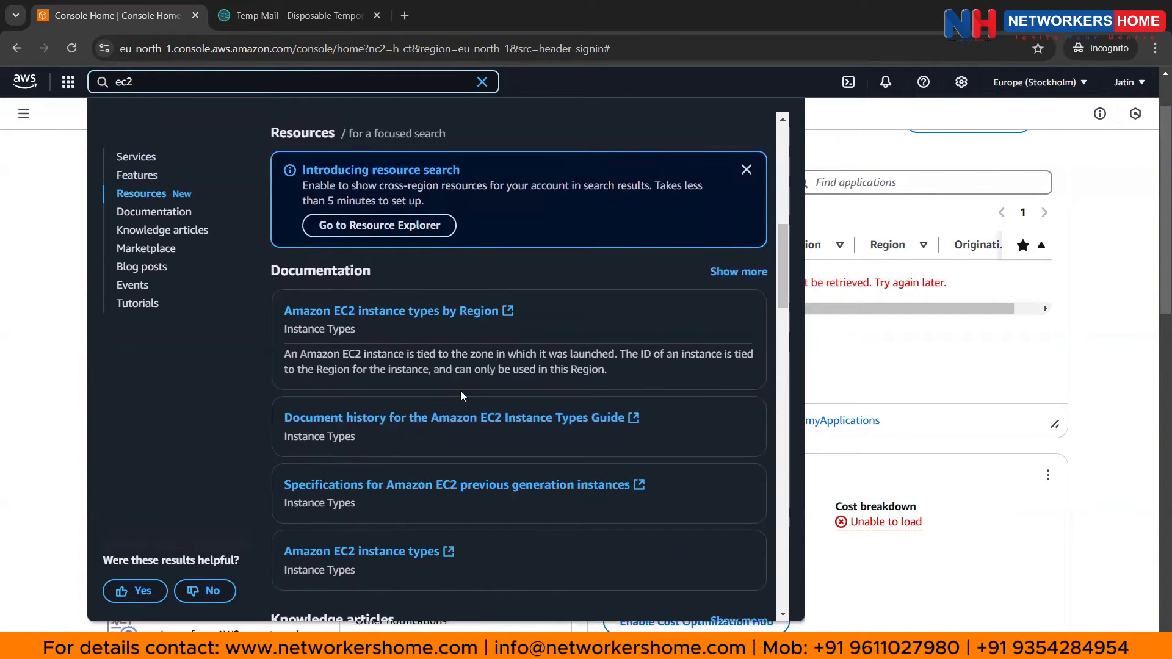
{"action": "left_click", "coordinate": [482, 82]}
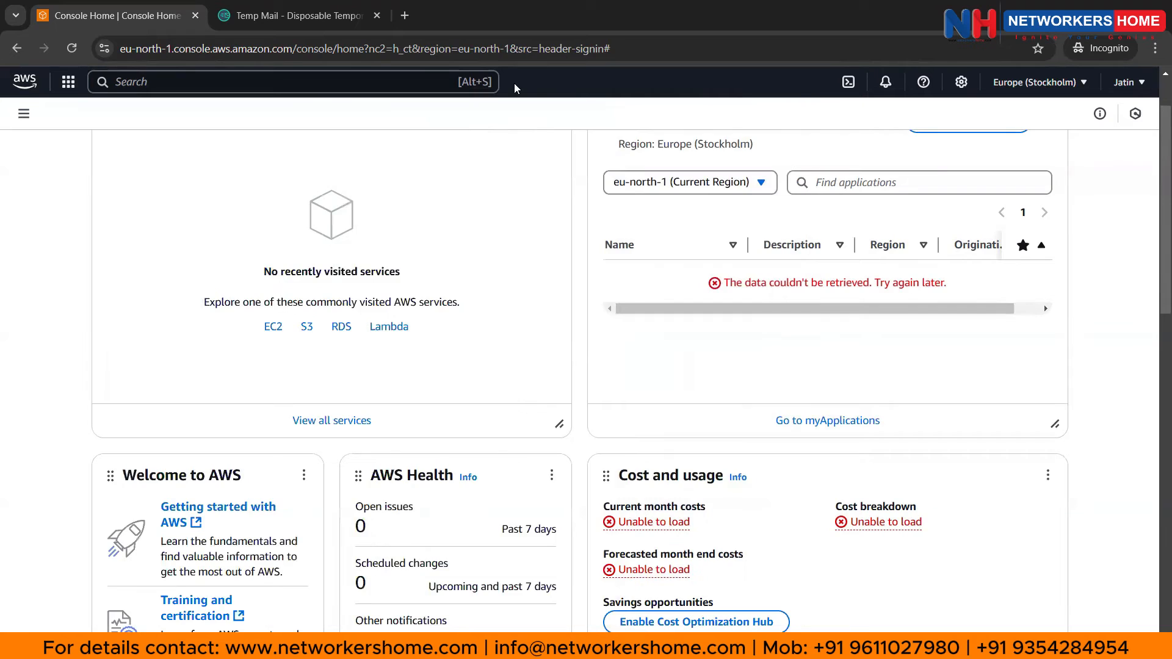
Switch the console region to Asia Pacific (Mumbai), ap-south-1.
{"action": "left_click", "coordinate": [1045, 93]}
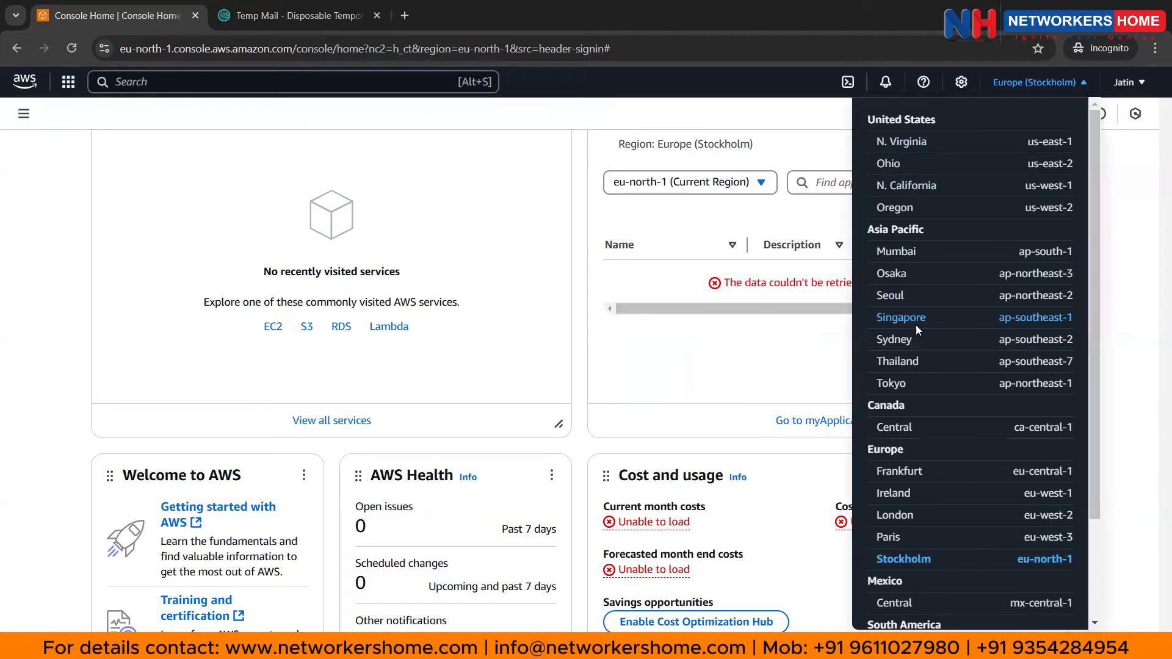
{"action": "scroll", "coordinate": [947, 513], "scroll_direction": "down", "scroll_amount": 2}
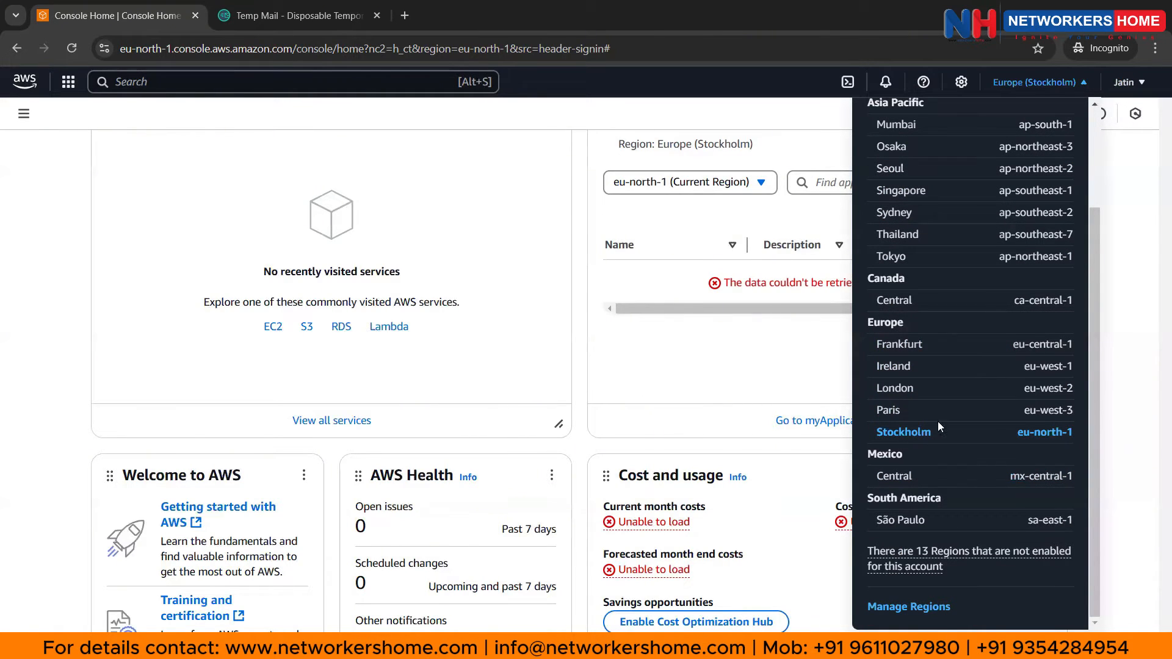
{"action": "scroll", "coordinate": [941, 421], "scroll_direction": "up", "scroll_amount": 2}
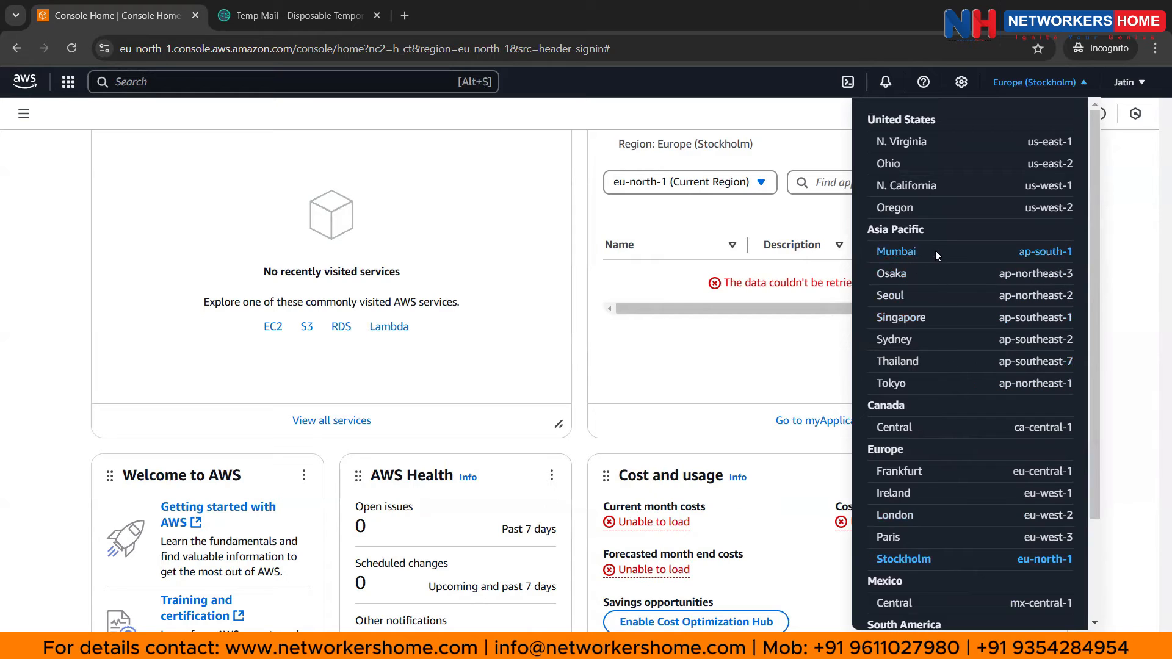
{"action": "left_click", "coordinate": [931, 249]}
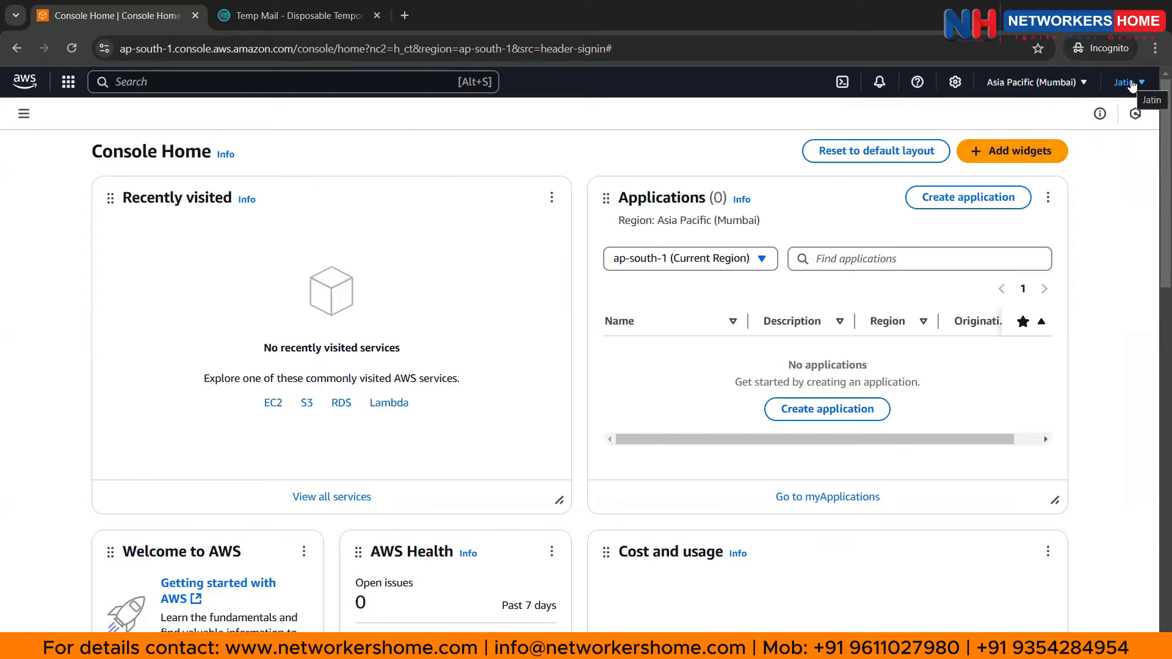
Visit Billing and Cost Management, then open the root user's My security credentials page.
{"action": "left_click", "coordinate": [1127, 83]}
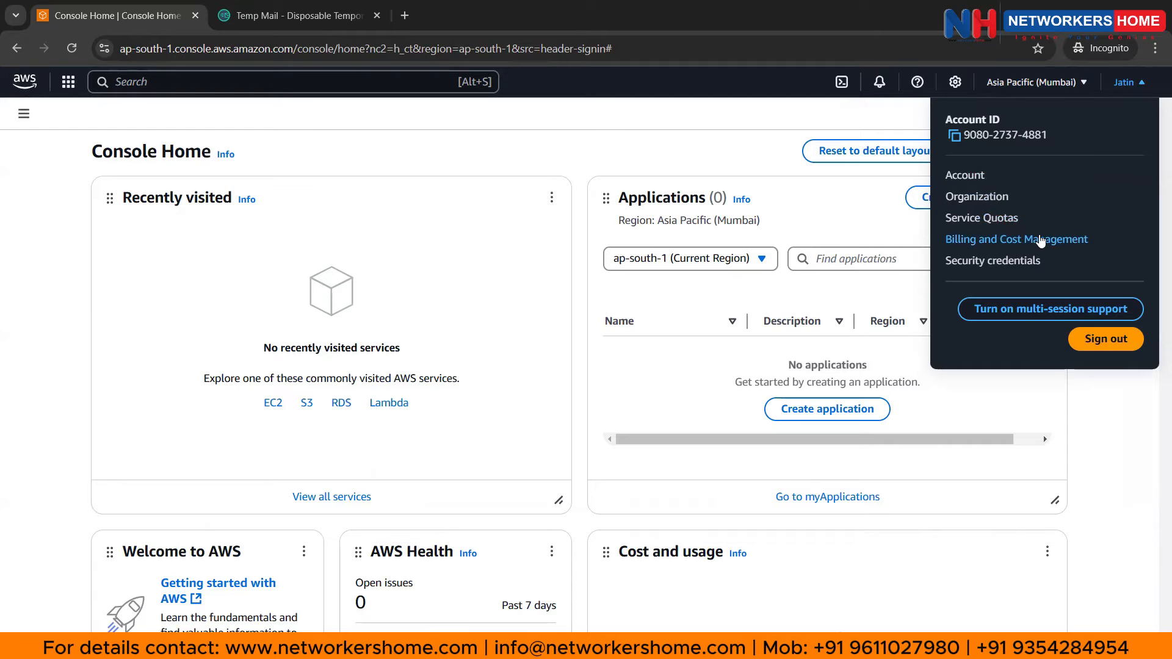
{"action": "left_click", "coordinate": [989, 241]}
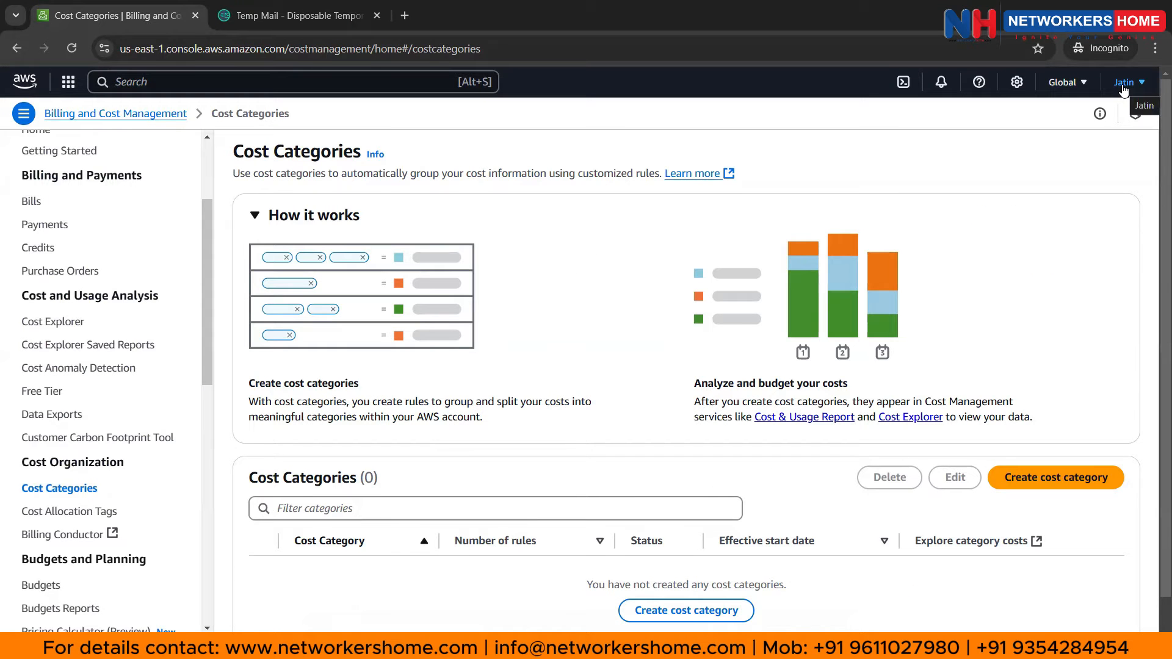
{"action": "left_click", "coordinate": [1124, 86]}
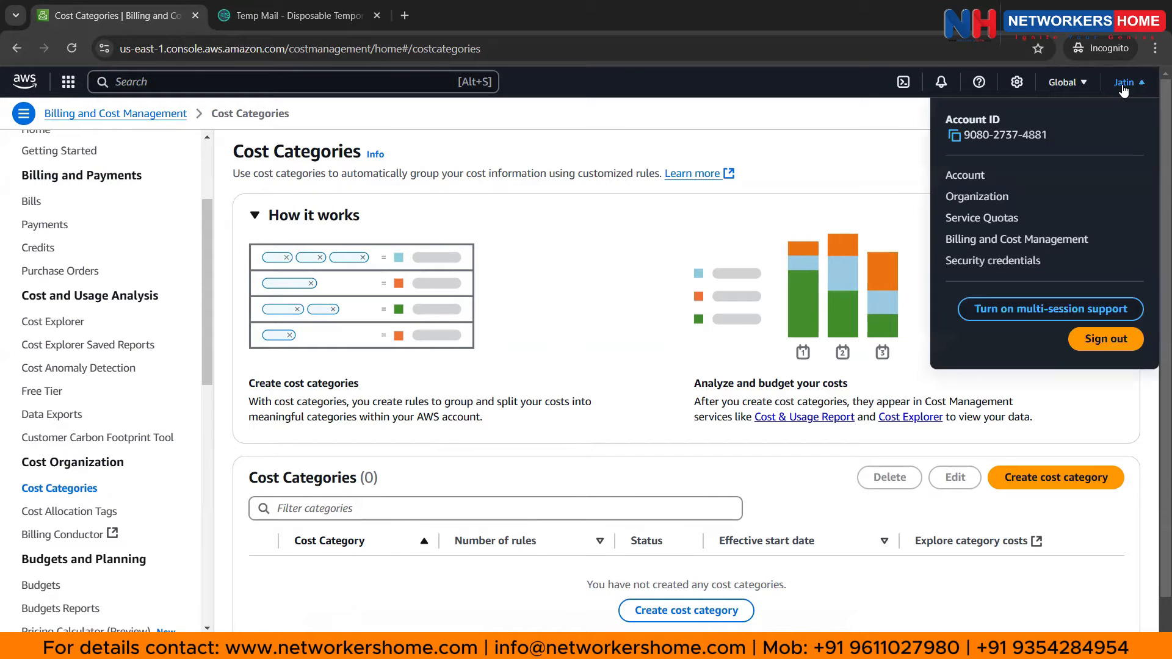
{"action": "left_click", "coordinate": [1000, 269]}
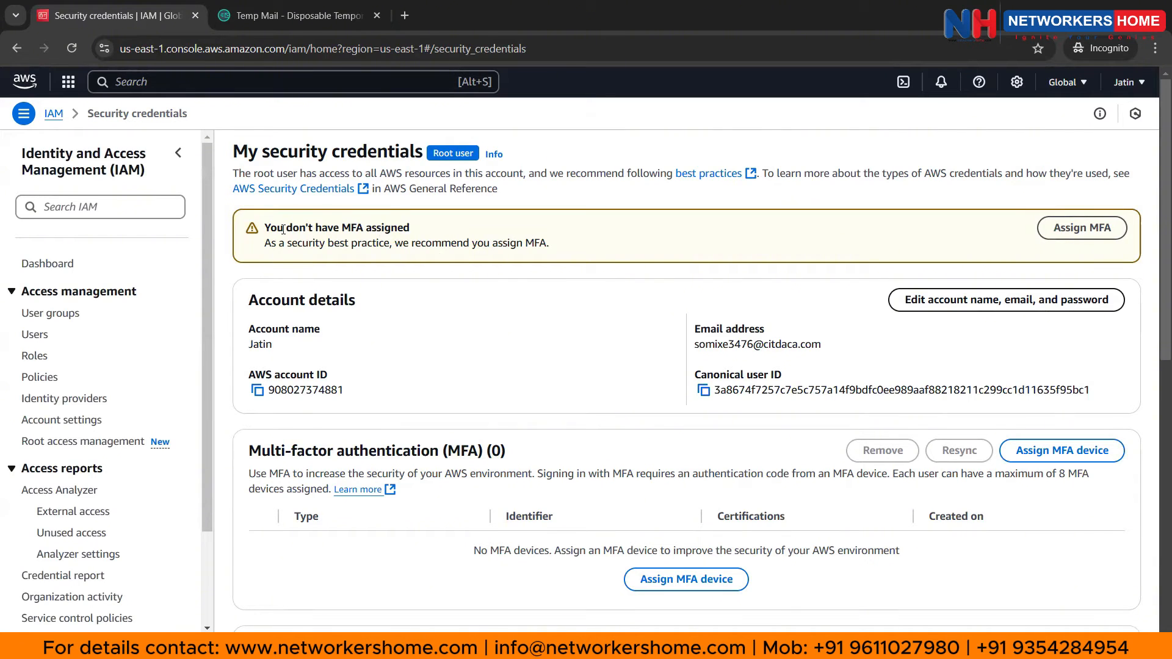
Highlight 'MFA' in the no-MFA-assigned warning, then clear the highlight.
{"action": "left_click_drag", "start_coordinate": [343, 227], "coordinate": [363, 228]}
{"action": "left_click", "coordinate": [346, 357]}
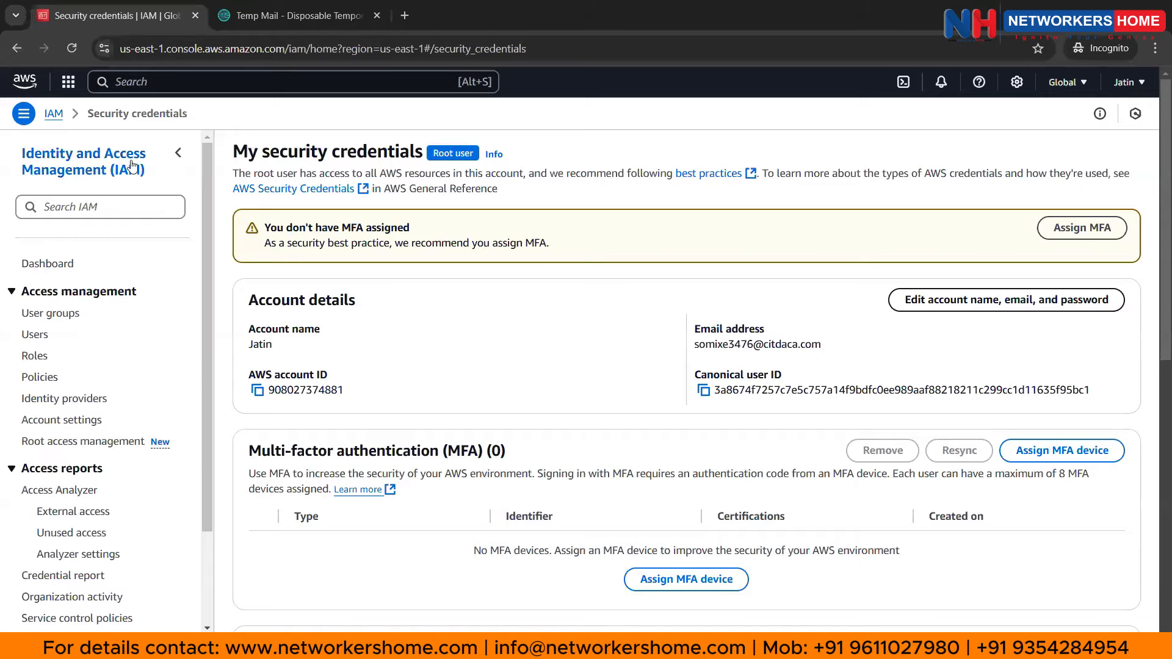
{"action": "left_click", "coordinate": [165, 83]}
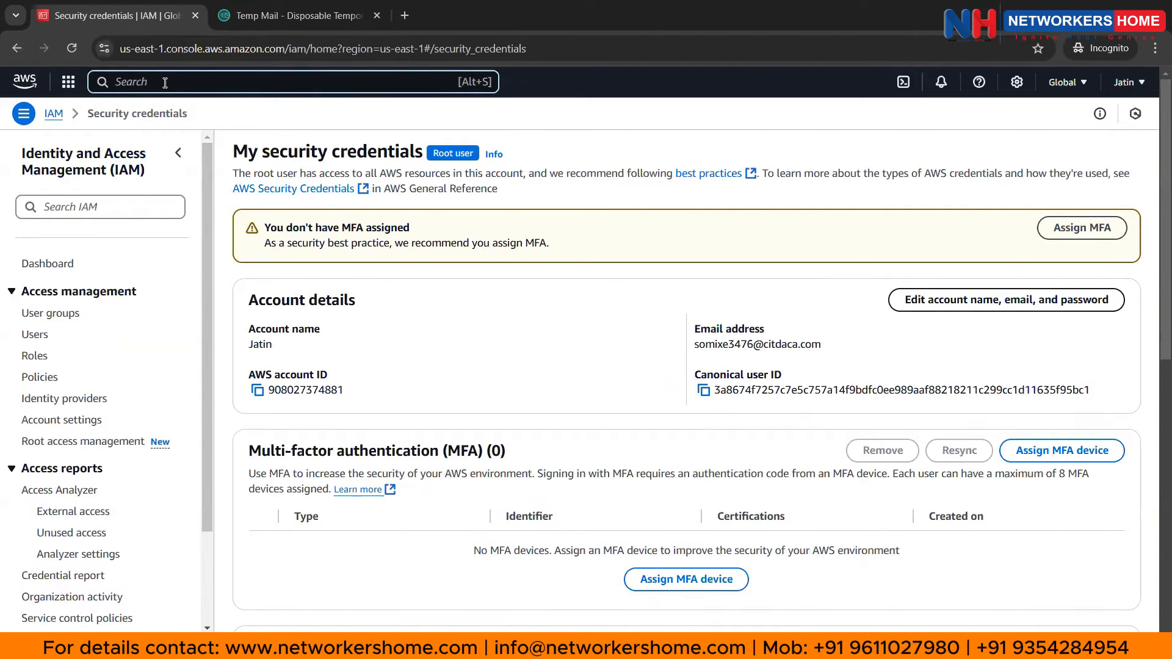
Open EC2 from the console search and start launching a new instance named 'demo'.
{"action": "type", "text": "ec2"}
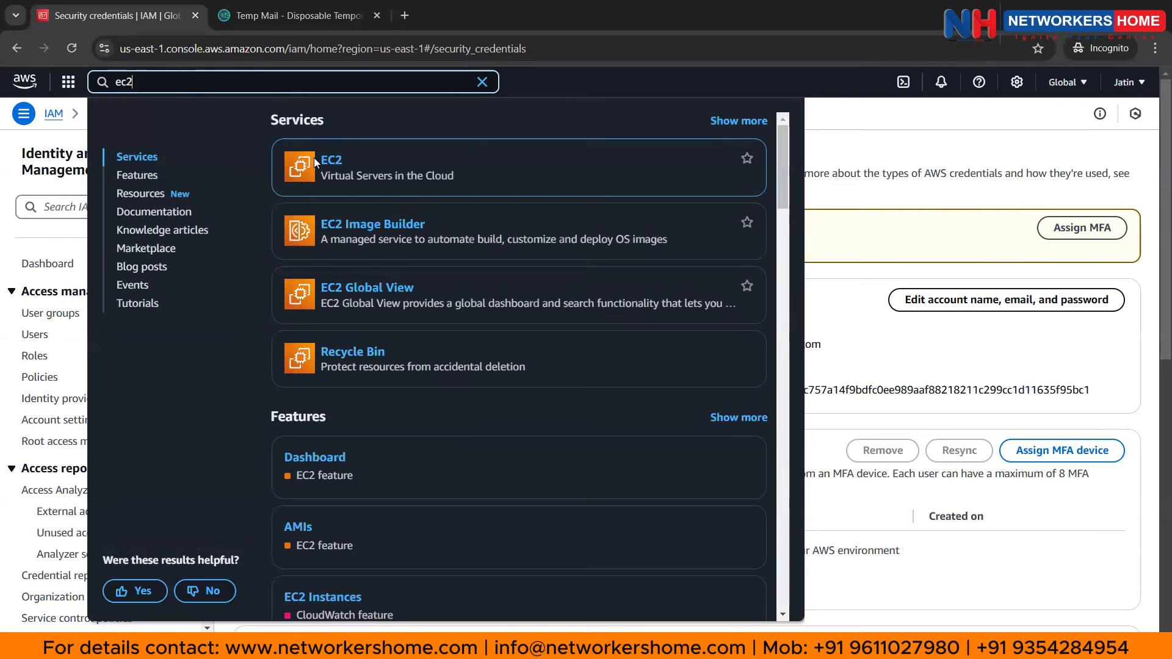
{"action": "left_click", "coordinate": [330, 160]}
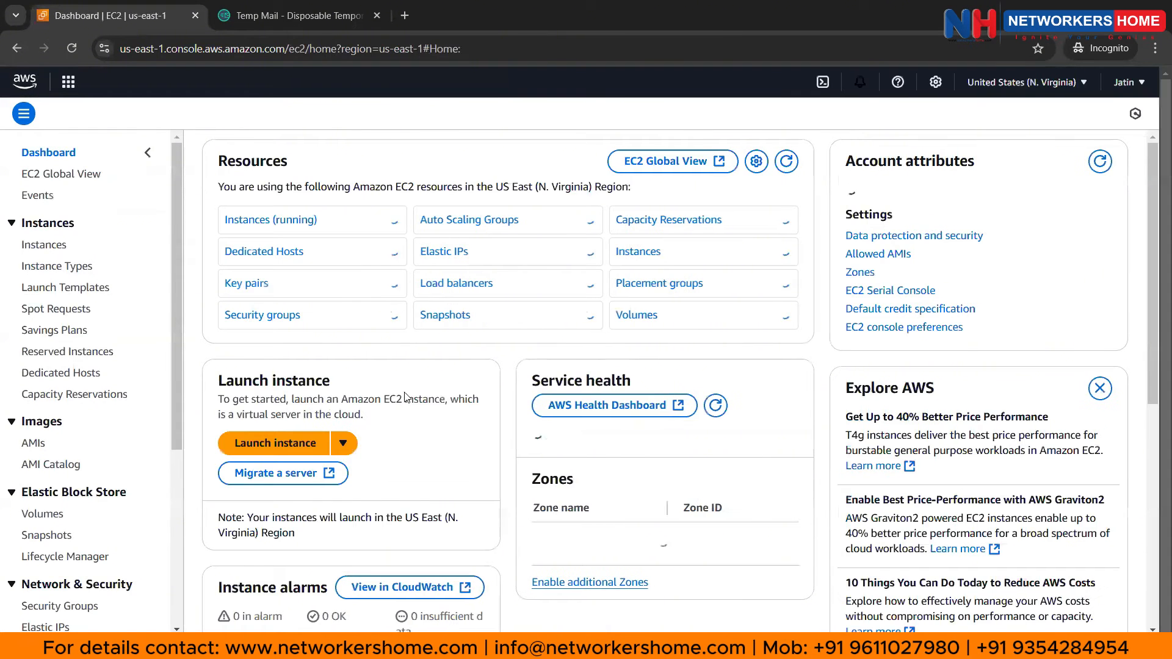
{"action": "left_click", "coordinate": [303, 449]}
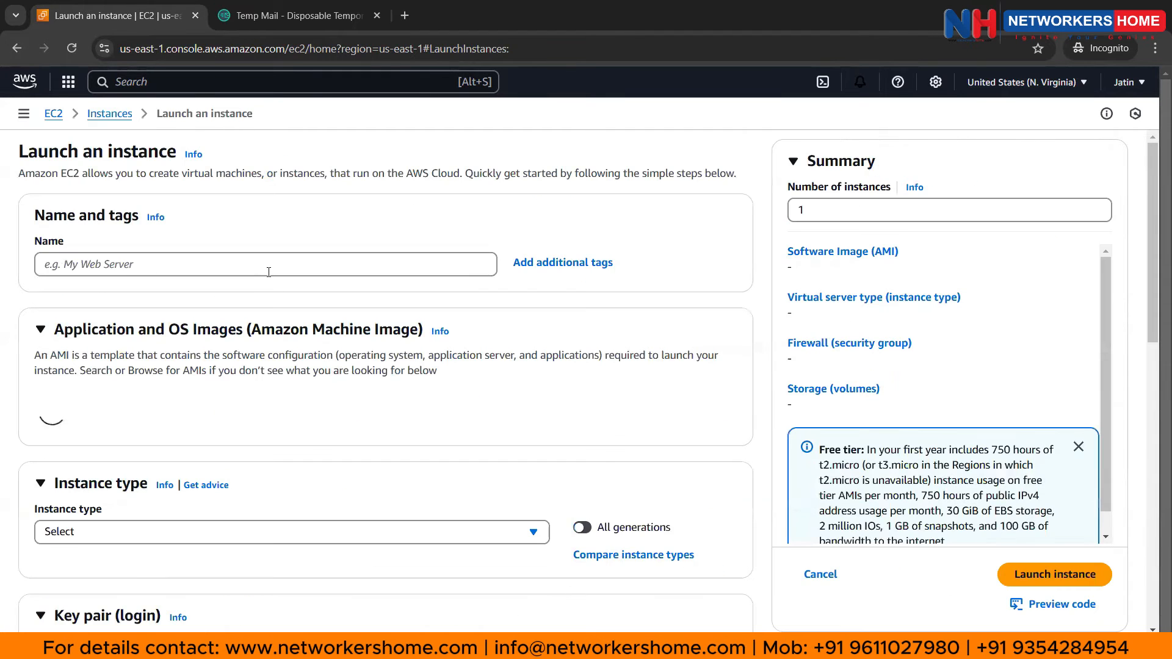
{"action": "left_click", "coordinate": [272, 265]}
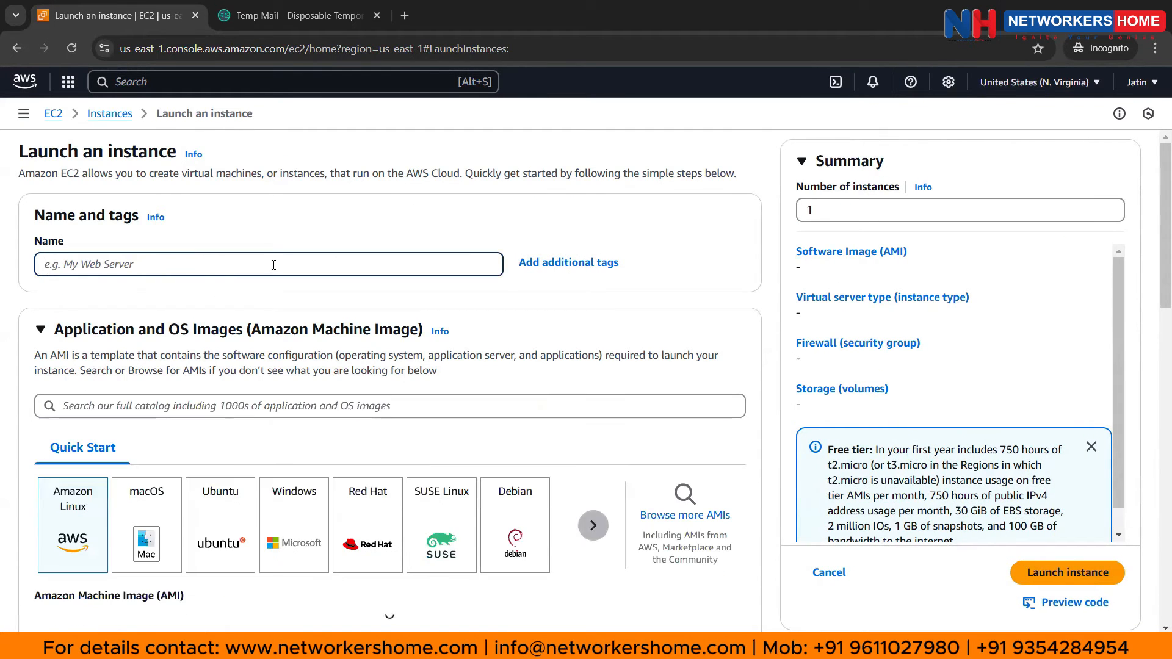
{"action": "type", "text": "demo"}
{"action": "scroll", "coordinate": [420, 462], "scroll_direction": "down", "scroll_amount": 1}
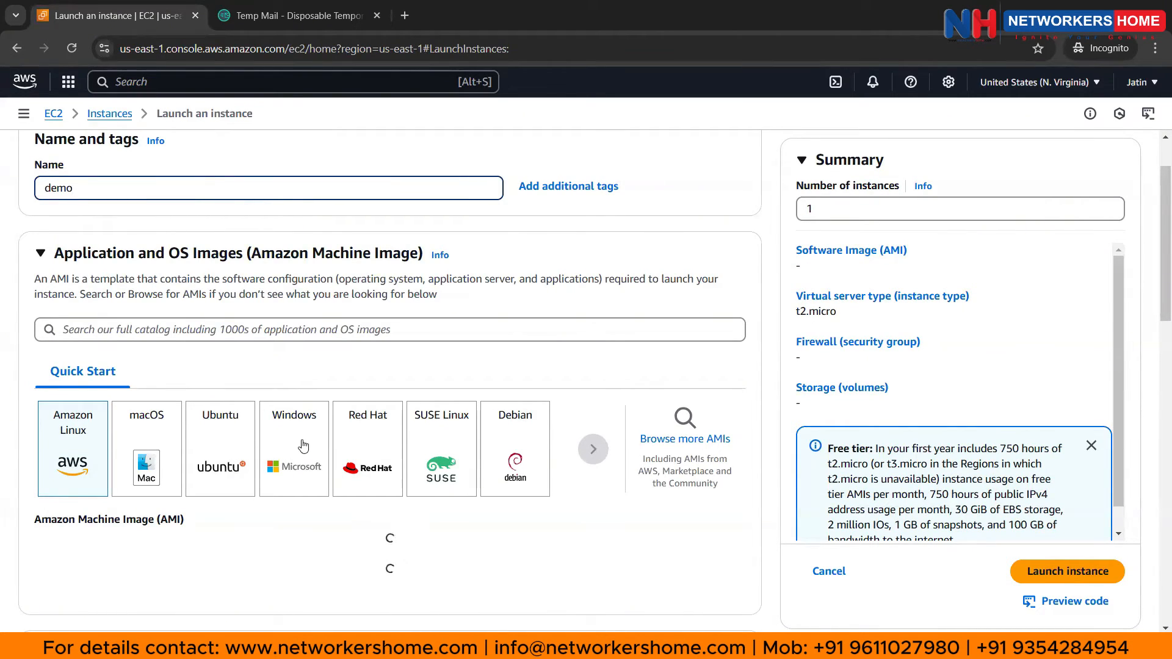
Choose the Ubuntu Server 24.04 LTS quick-start AMI and keep the t2.micro instance type.
{"action": "left_click", "coordinate": [245, 437]}
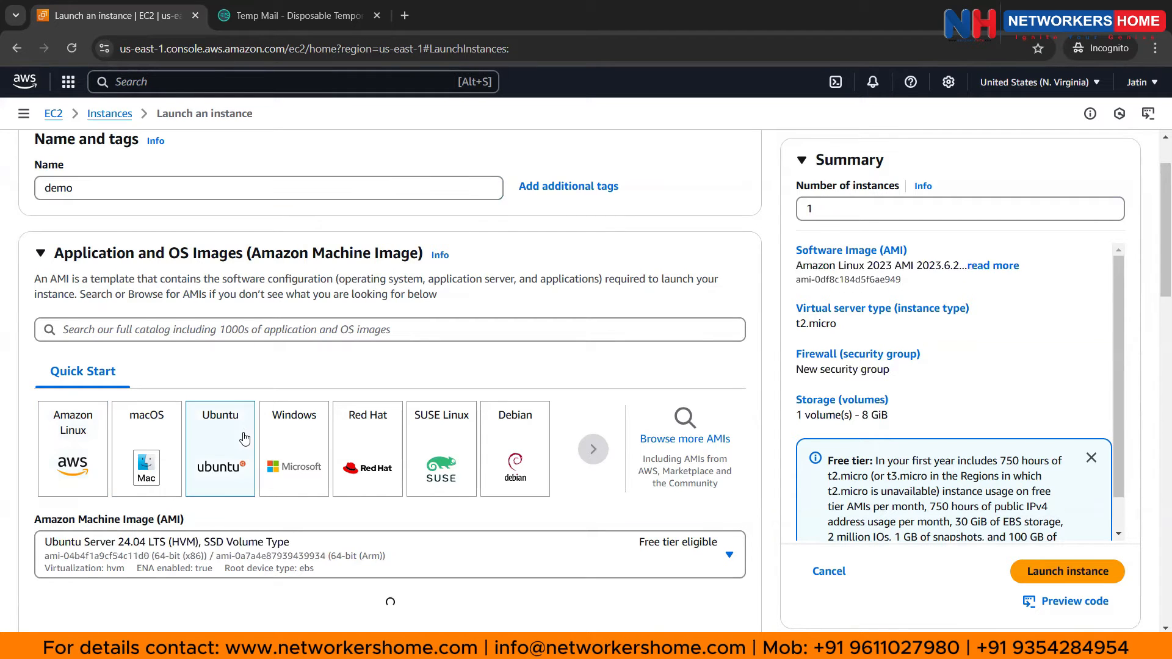
{"action": "scroll", "coordinate": [247, 427], "scroll_direction": "down", "scroll_amount": 5}
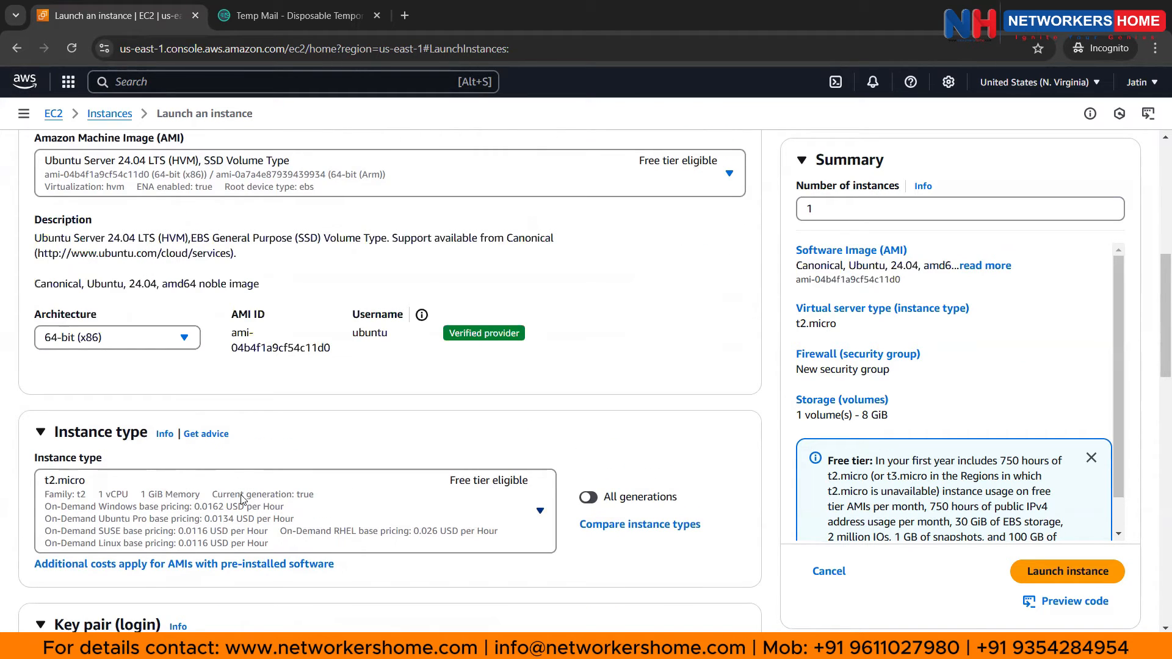
{"action": "left_click", "coordinate": [243, 501]}
{"action": "scroll", "coordinate": [78, 304], "scroll_direction": "down", "scroll_amount": 4}
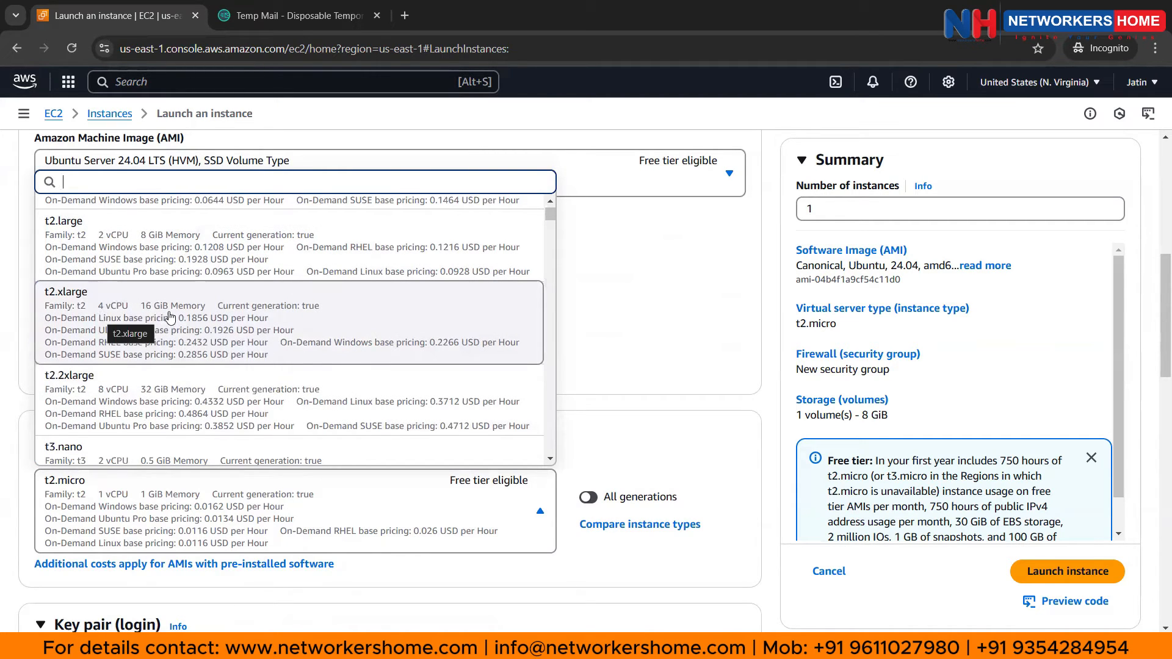
{"action": "scroll", "coordinate": [190, 373], "scroll_direction": "down", "scroll_amount": 20}
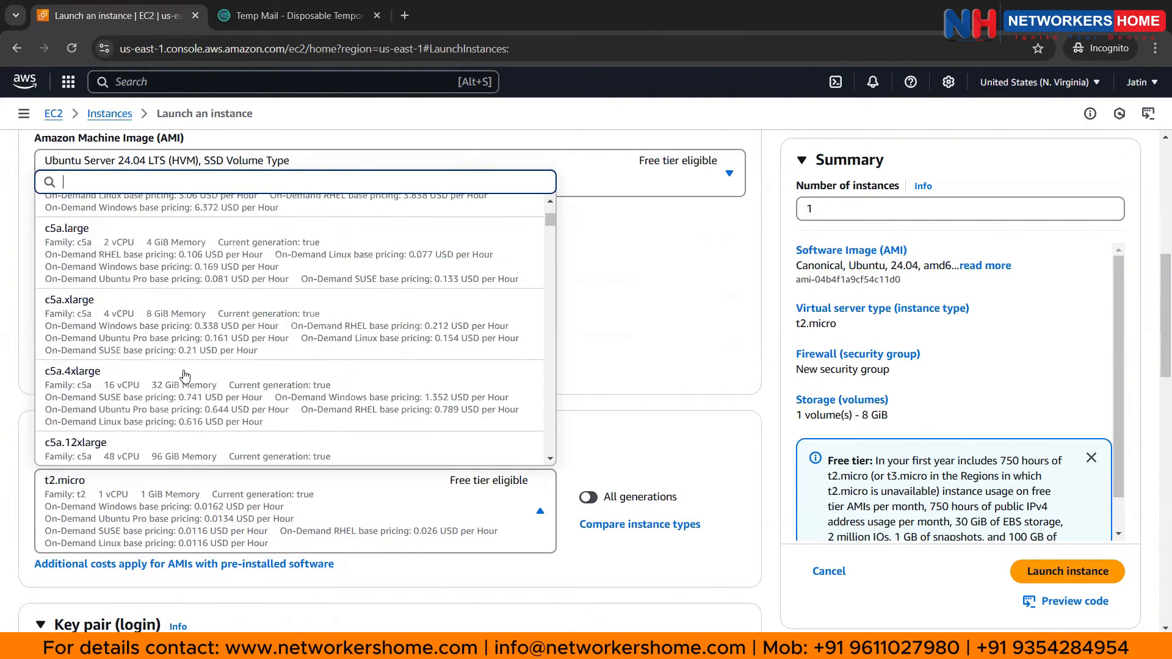
{"action": "scroll", "coordinate": [190, 374], "scroll_direction": "down", "scroll_amount": 20}
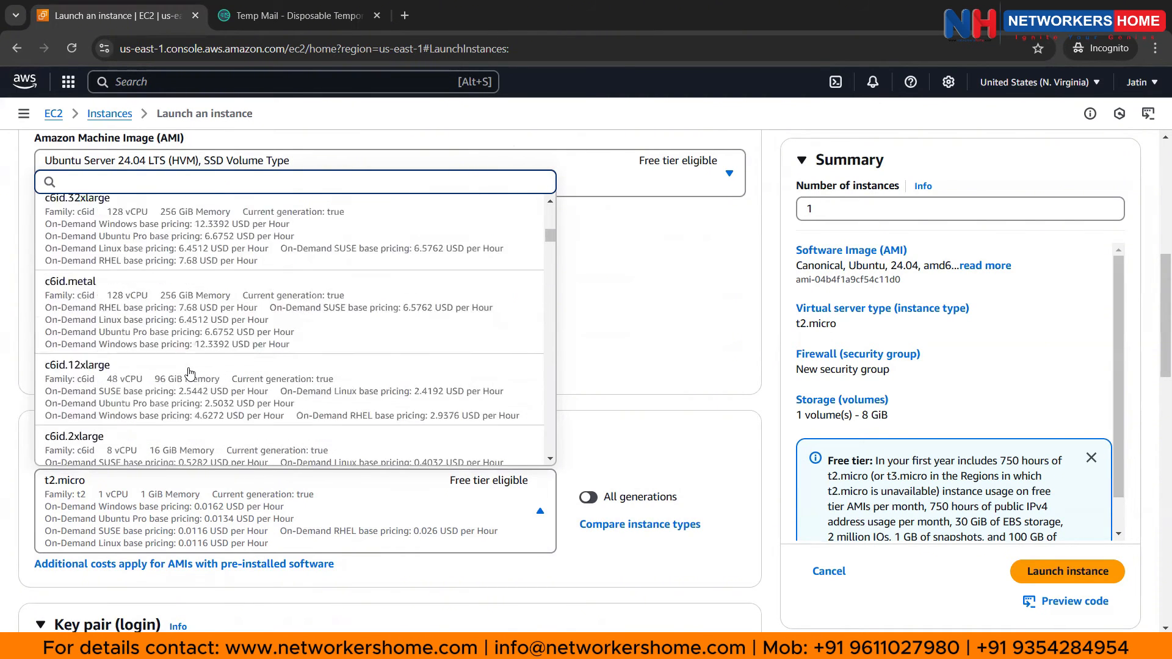
{"action": "scroll", "coordinate": [190, 374], "scroll_direction": "down", "scroll_amount": 10}
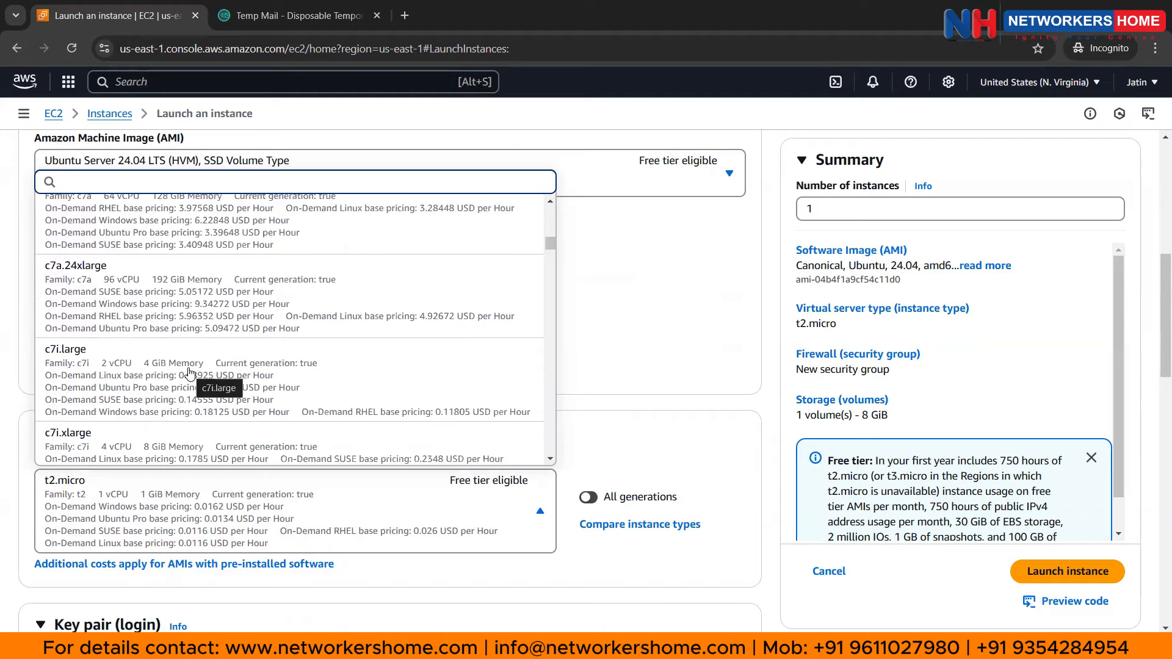
{"action": "scroll", "coordinate": [189, 373], "scroll_direction": "up", "scroll_amount": 4}
{"action": "scroll", "coordinate": [184, 371], "scroll_direction": "down", "scroll_amount": 5}
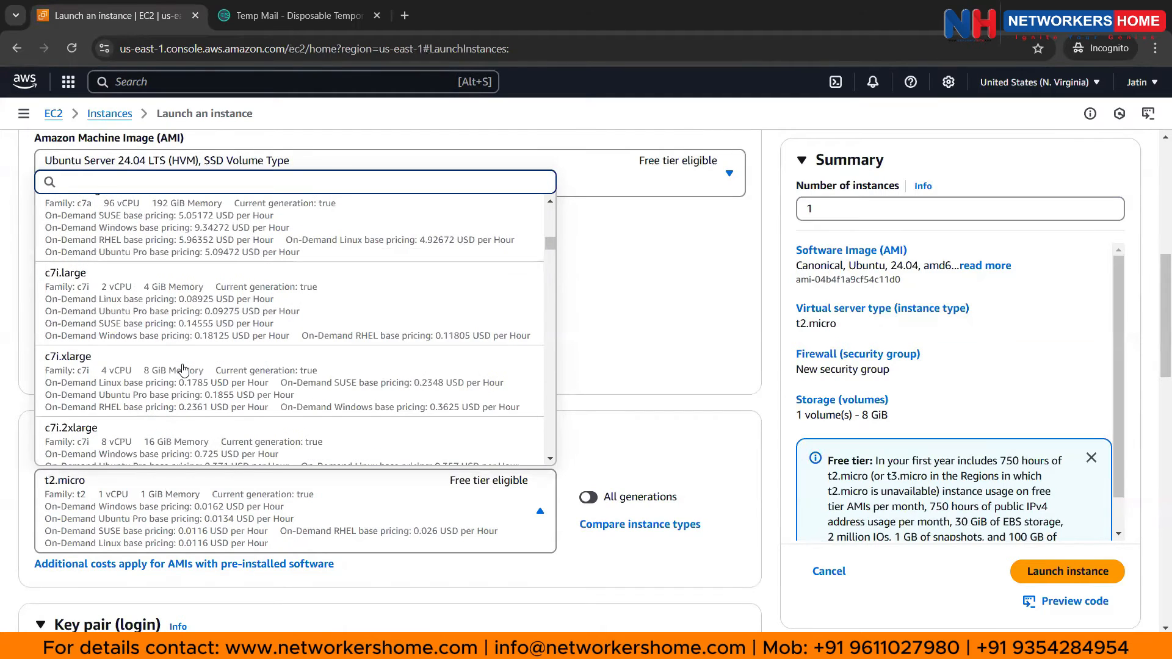
{"action": "left_click", "coordinate": [647, 317]}
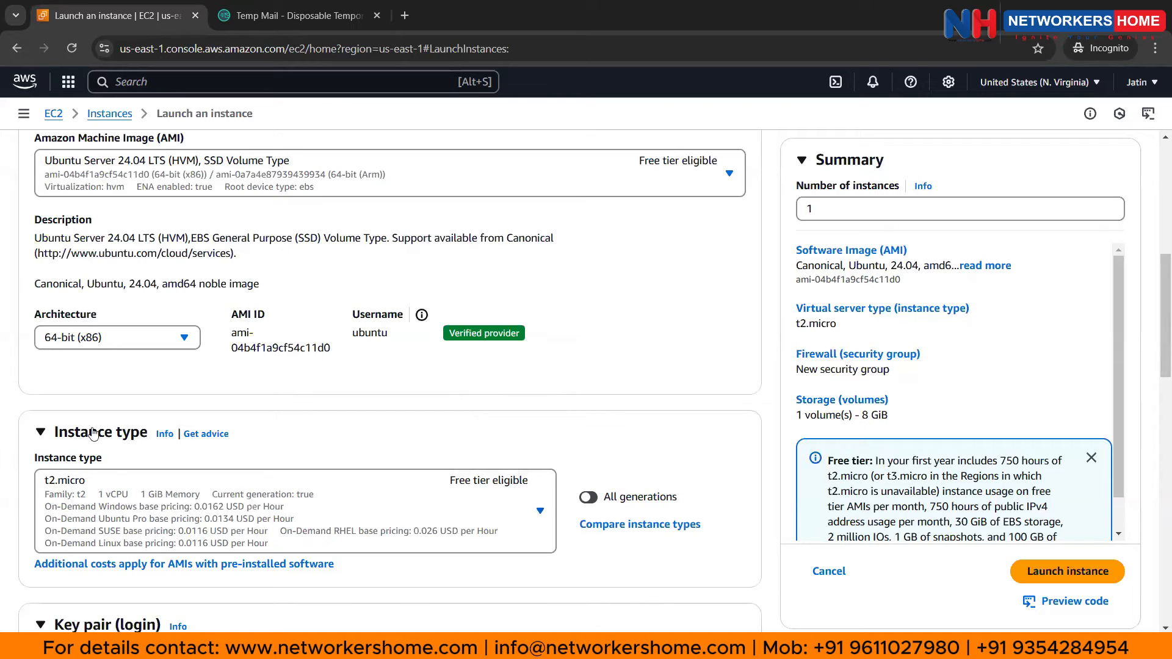
{"action": "scroll", "coordinate": [91, 440], "scroll_direction": "down", "scroll_amount": 5}
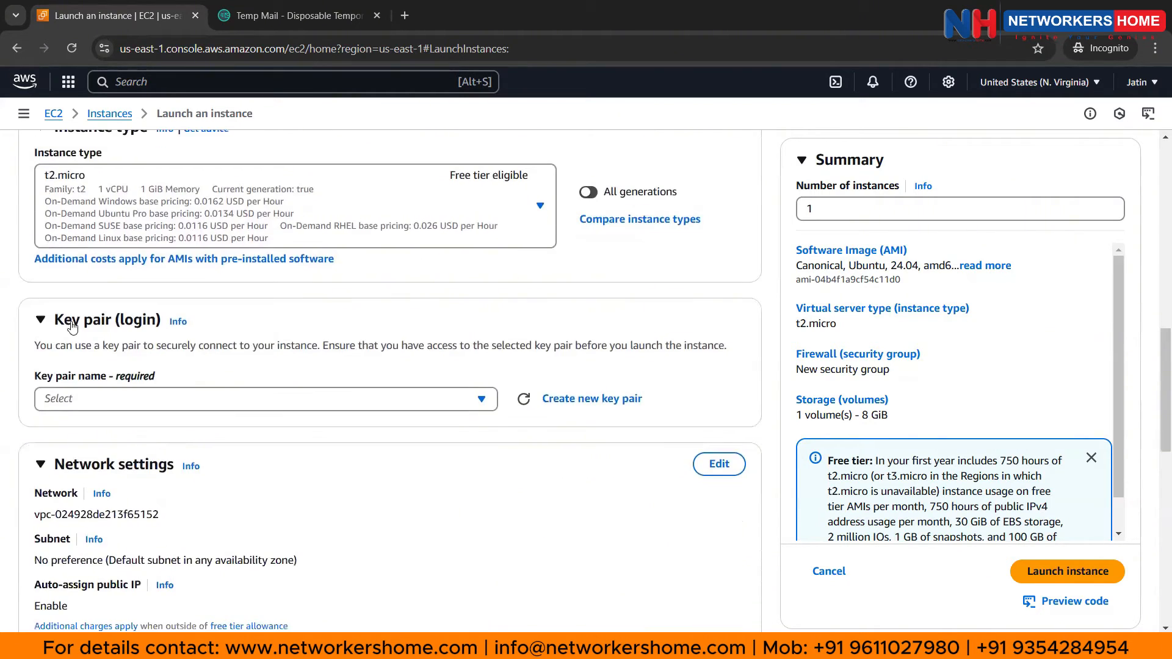
Name a new key pair key-demo, keeping the RSA type and .pem file format.
{"action": "left_click", "coordinate": [570, 400]}
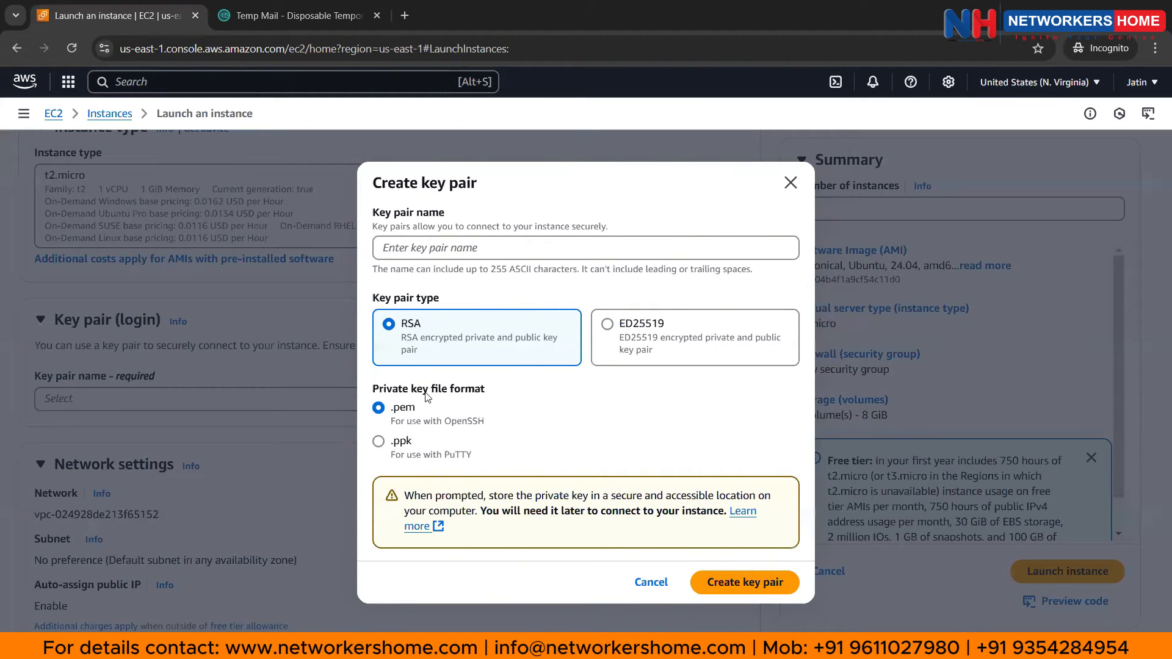
{"action": "left_click", "coordinate": [446, 243]}
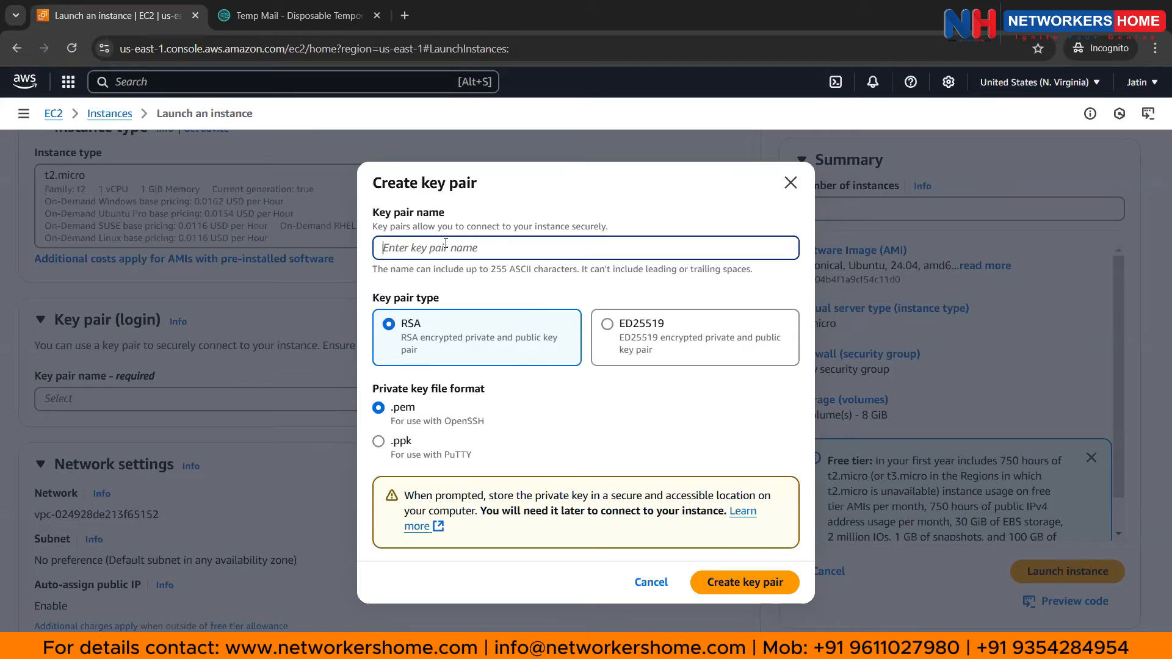
{"action": "type", "text": "key-demo"}
{"action": "left_click_drag", "start_coordinate": [425, 410], "coordinate": [395, 418]}
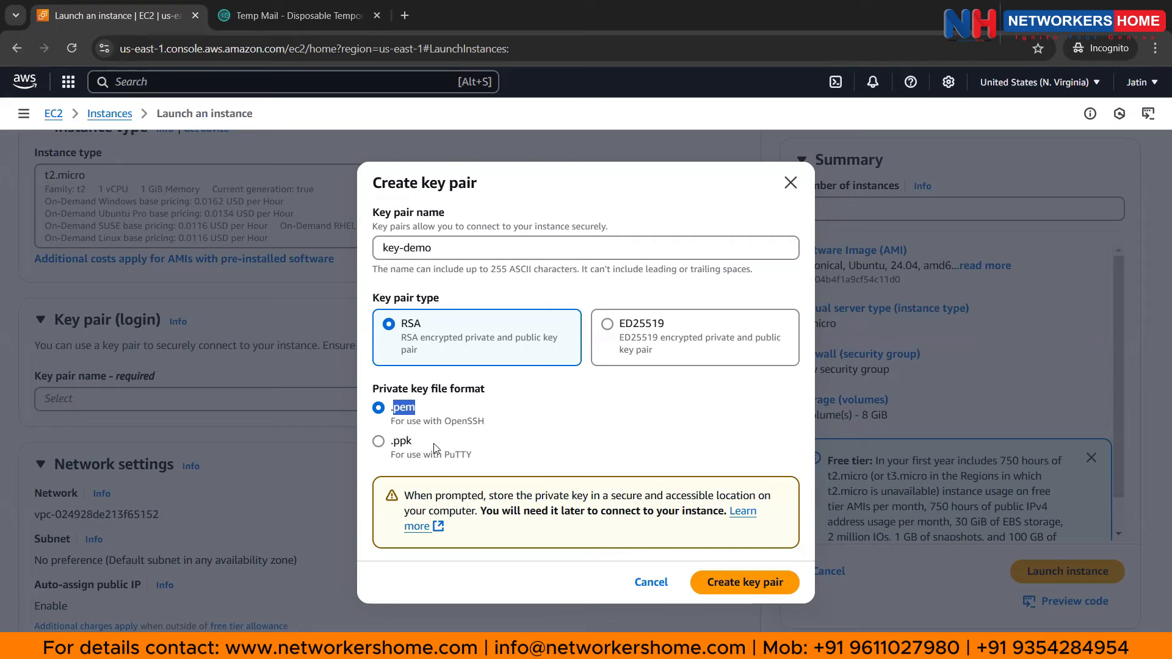
{"action": "left_click", "coordinate": [407, 451]}
{"action": "left_click_drag", "start_coordinate": [407, 451], "coordinate": [391, 449]}
{"action": "left_click", "coordinate": [394, 441]}
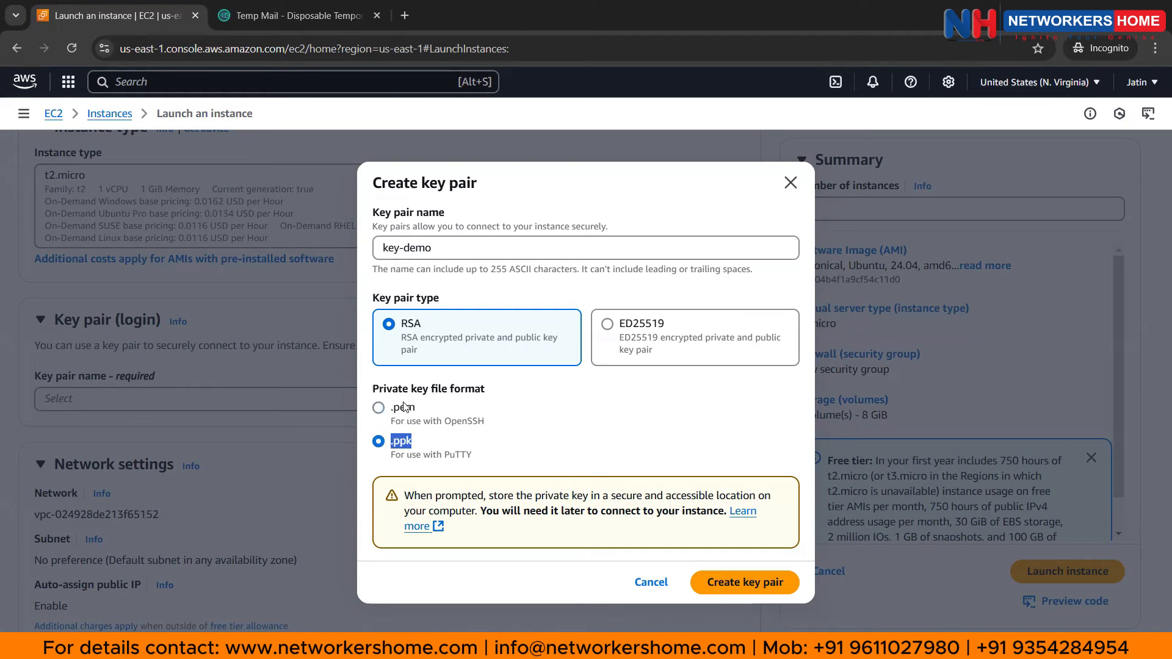
{"action": "left_click", "coordinate": [404, 407]}
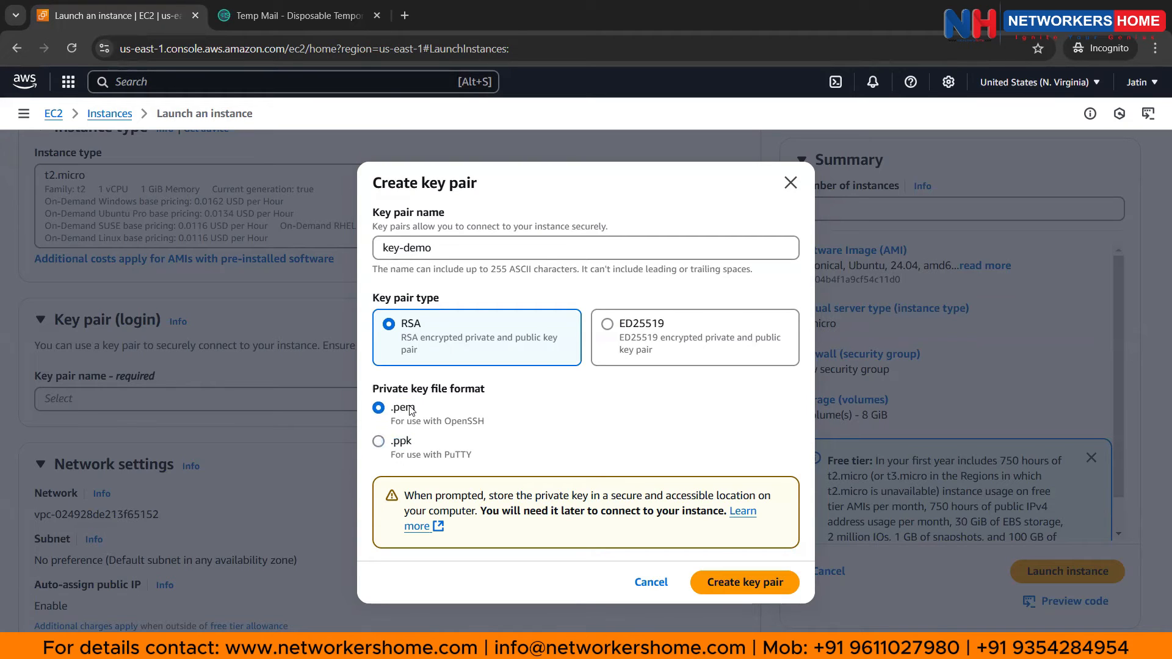
Create the key-demo key pair and save key-demo.pem to Downloads.
{"action": "left_click", "coordinate": [771, 584]}
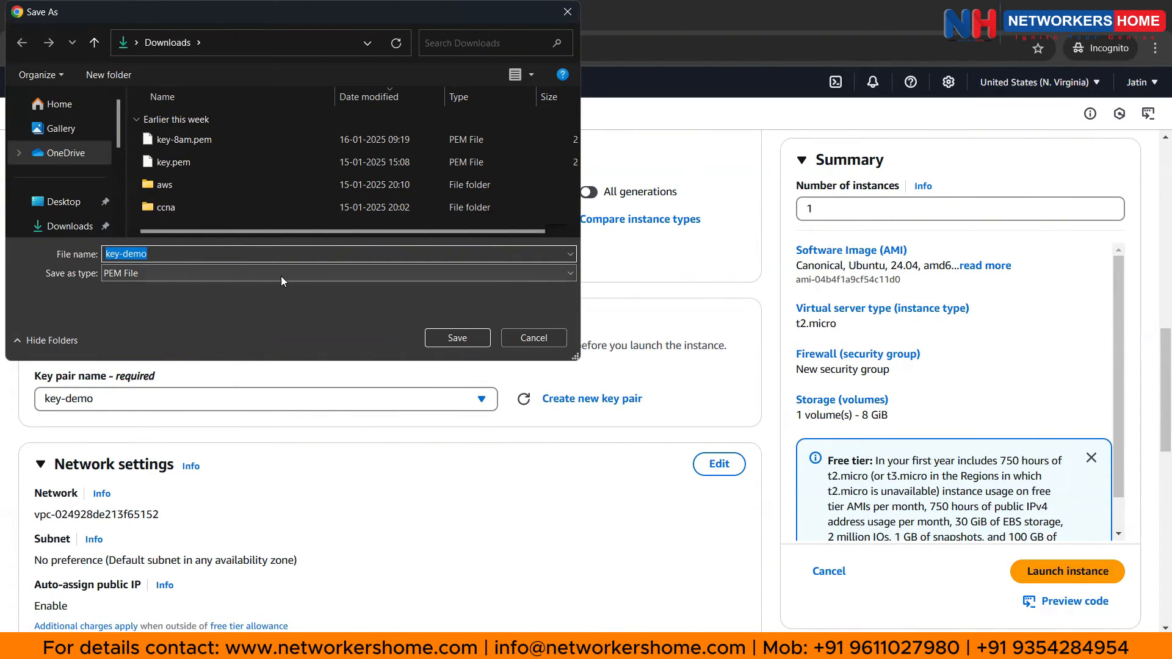
{"action": "left_click", "coordinate": [155, 257]}
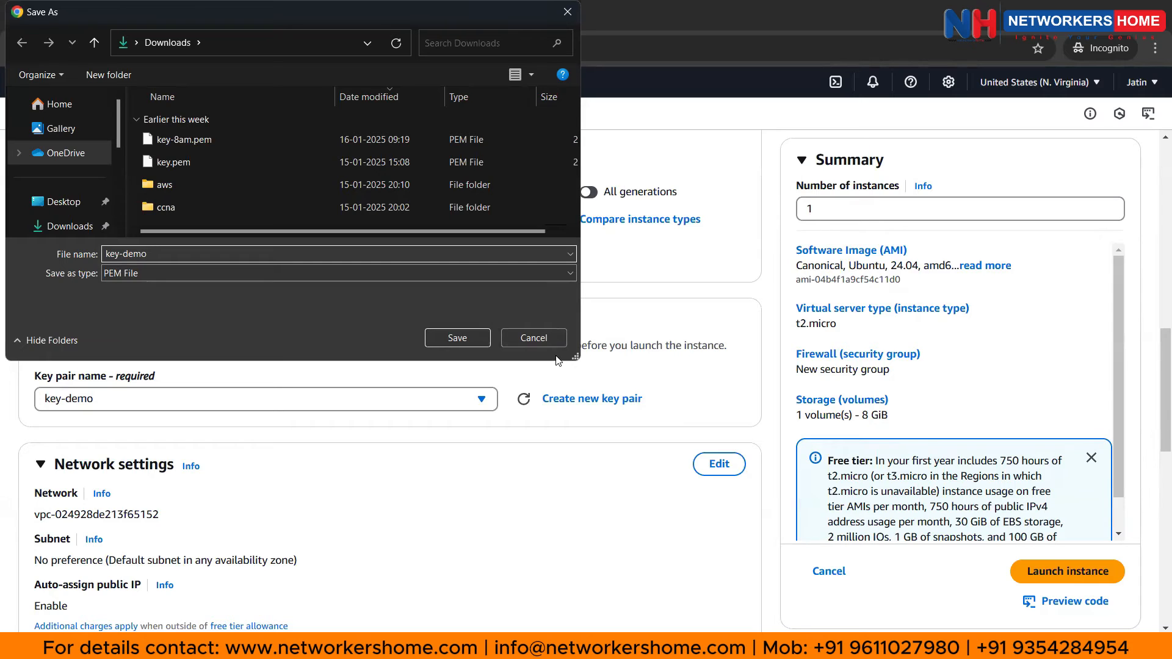
{"action": "left_click", "coordinate": [458, 337]}
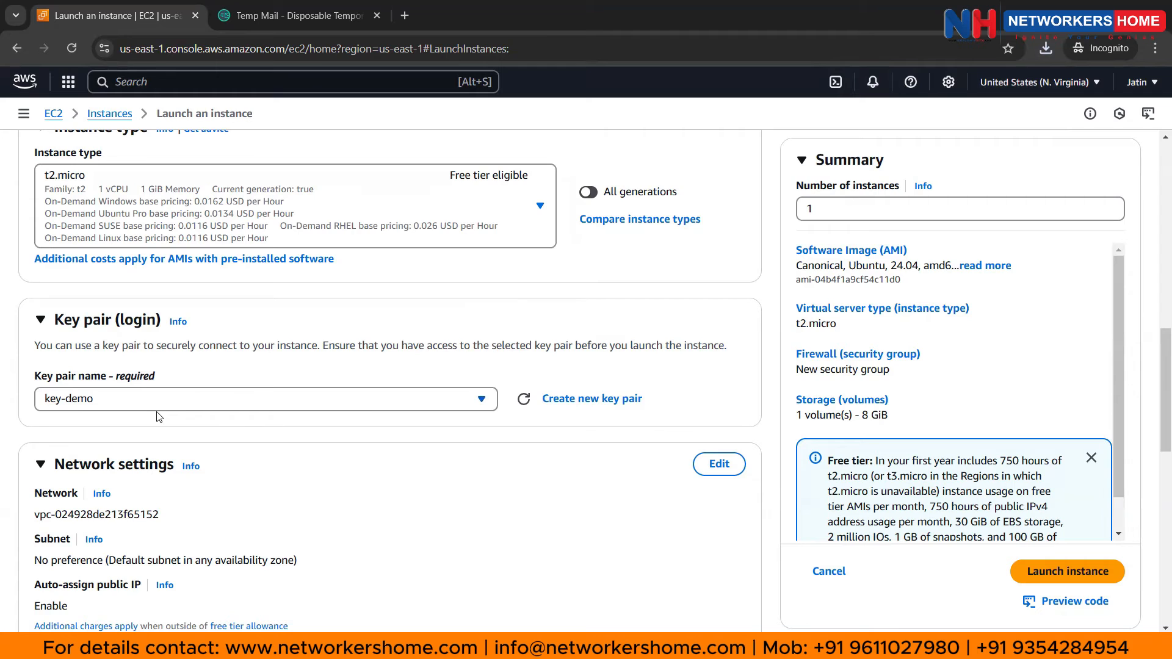
Keep the default network settings and 8 GiB gp3 root volume, then launch the demo instance.
{"action": "scroll", "coordinate": [270, 422], "scroll_direction": "down", "scroll_amount": 2}
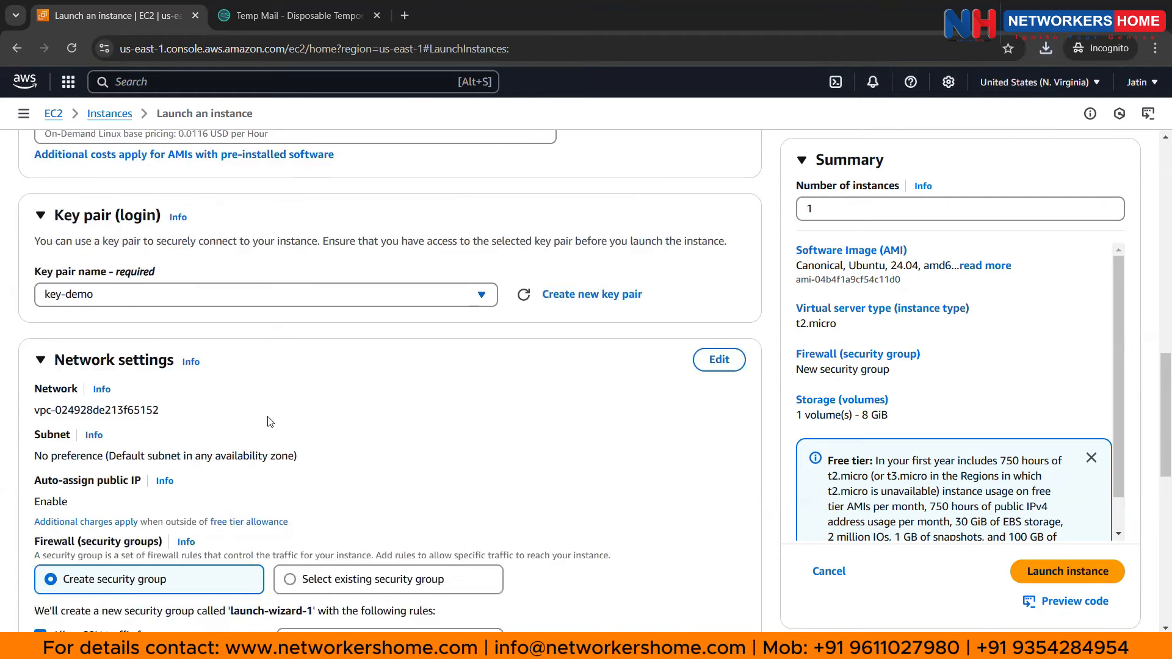
{"action": "scroll", "coordinate": [271, 422], "scroll_direction": "down", "scroll_amount": 2}
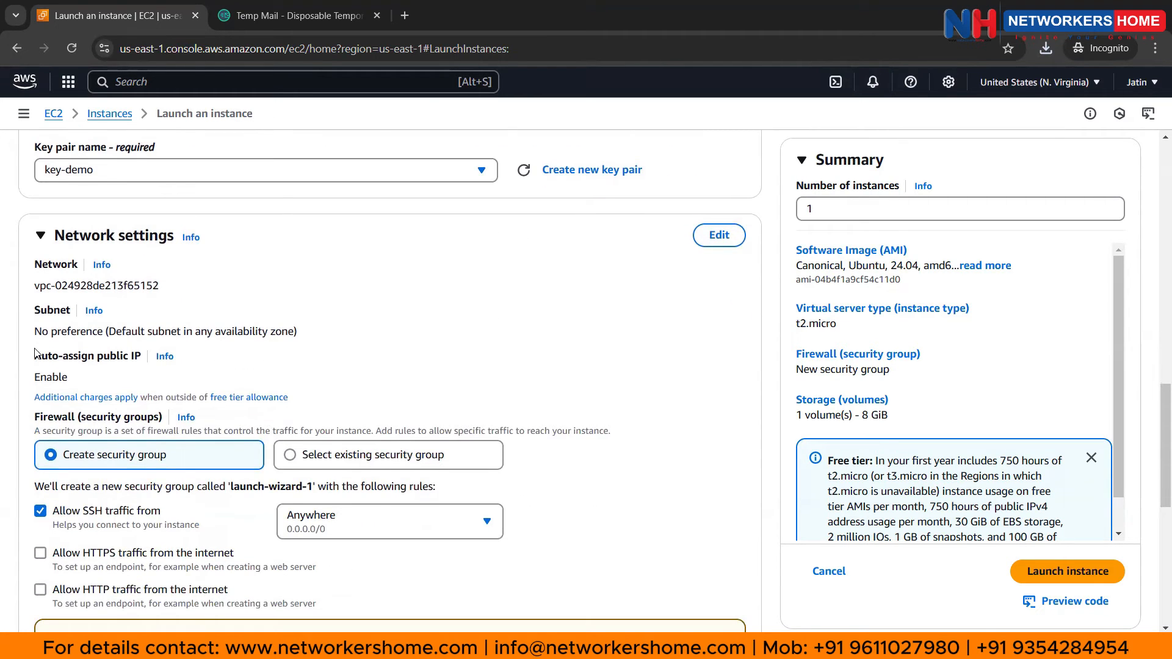
{"action": "left_click_drag", "start_coordinate": [35, 353], "coordinate": [140, 359]}
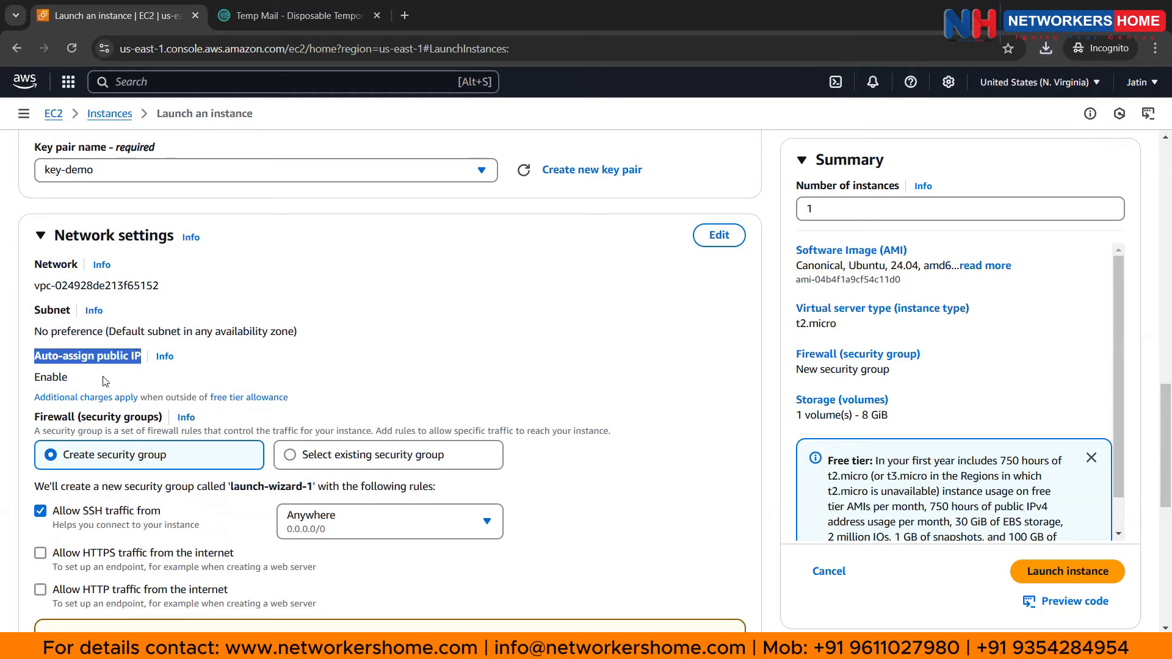
{"action": "scroll", "coordinate": [134, 392], "scroll_direction": "down", "scroll_amount": 4}
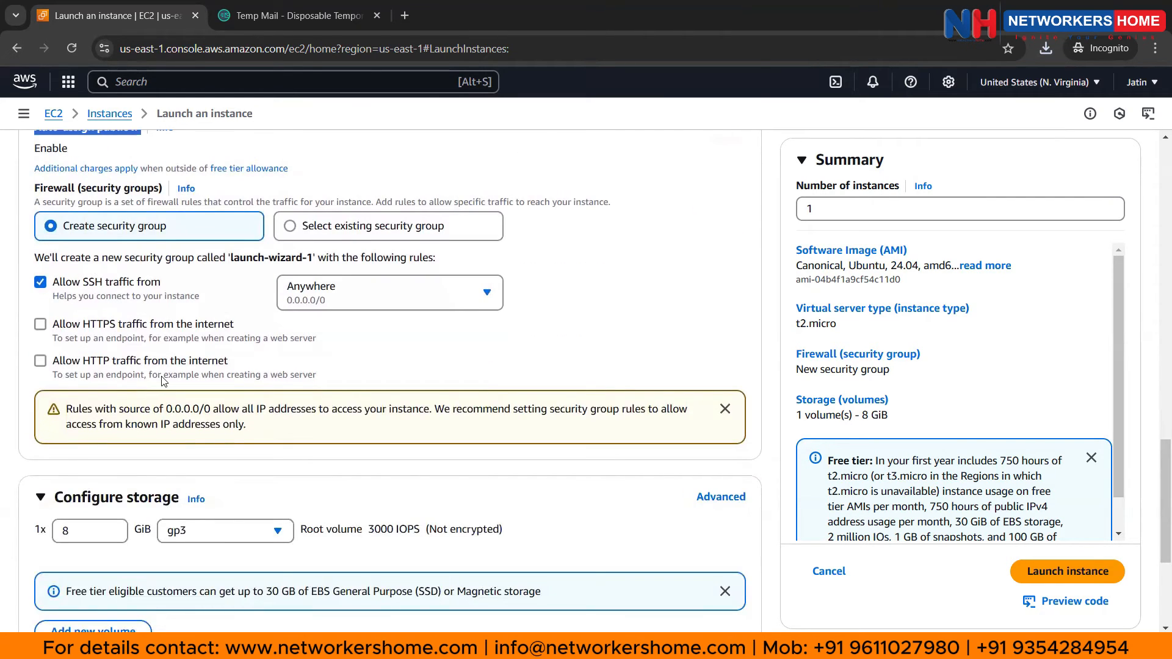
{"action": "scroll", "coordinate": [195, 407], "scroll_direction": "down", "scroll_amount": 4}
{"action": "left_click_drag", "start_coordinate": [98, 302], "coordinate": [30, 295]}
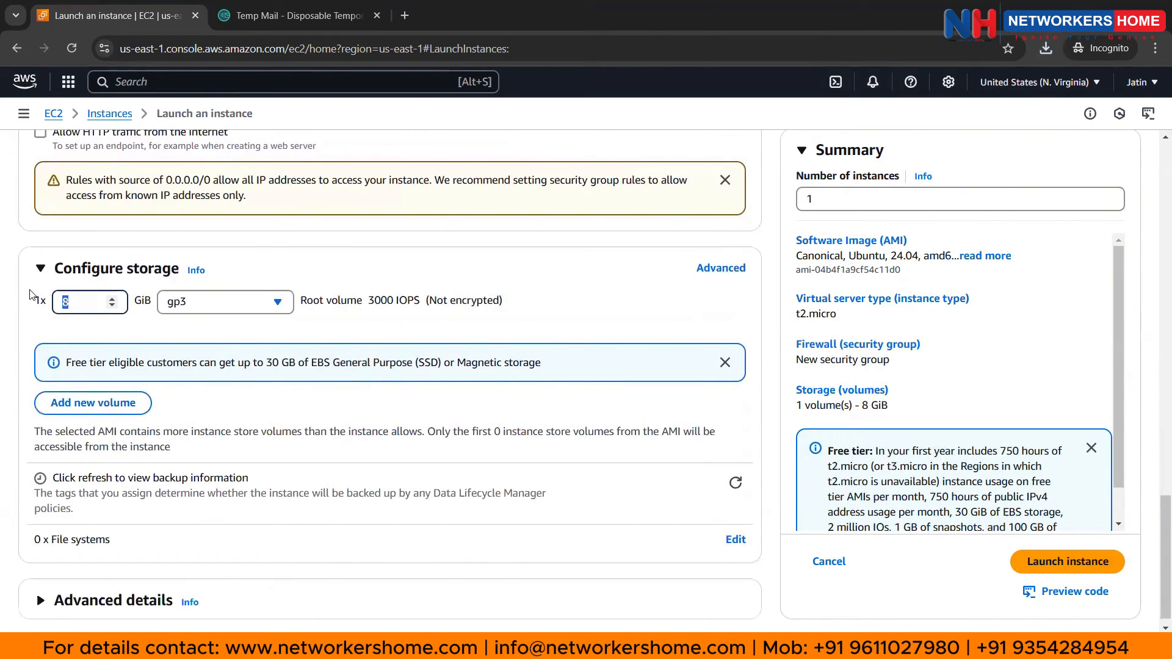
{"action": "left_click", "coordinate": [77, 309]}
{"action": "scroll", "coordinate": [251, 496], "scroll_direction": "down", "scroll_amount": 1}
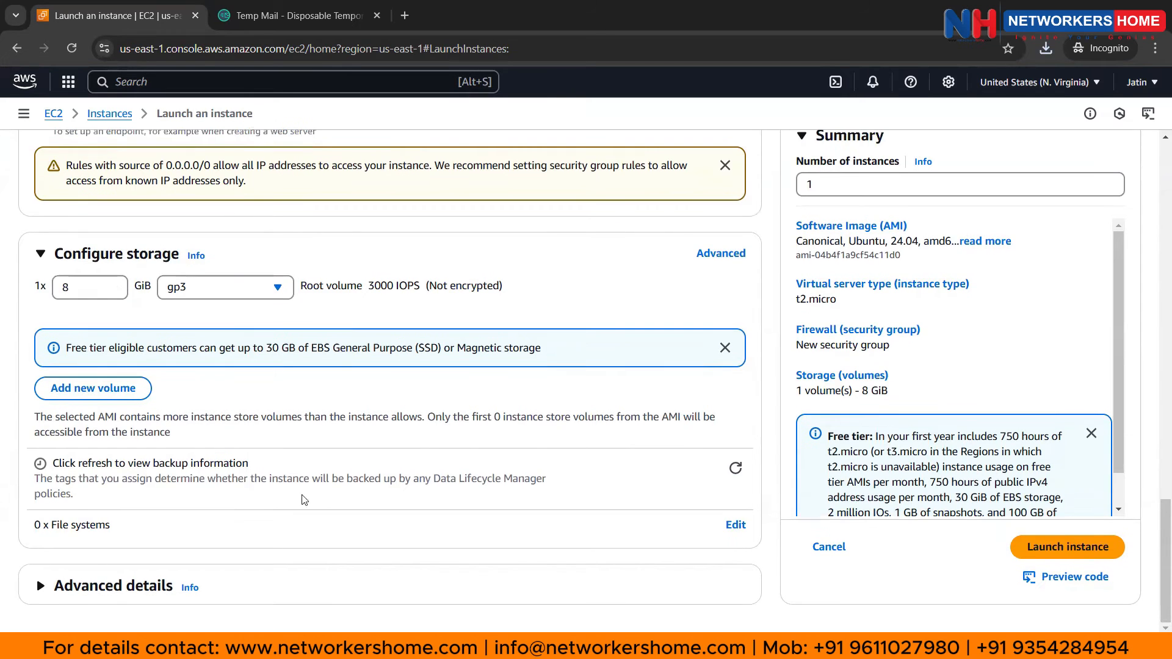
{"action": "left_click", "coordinate": [1055, 548]}
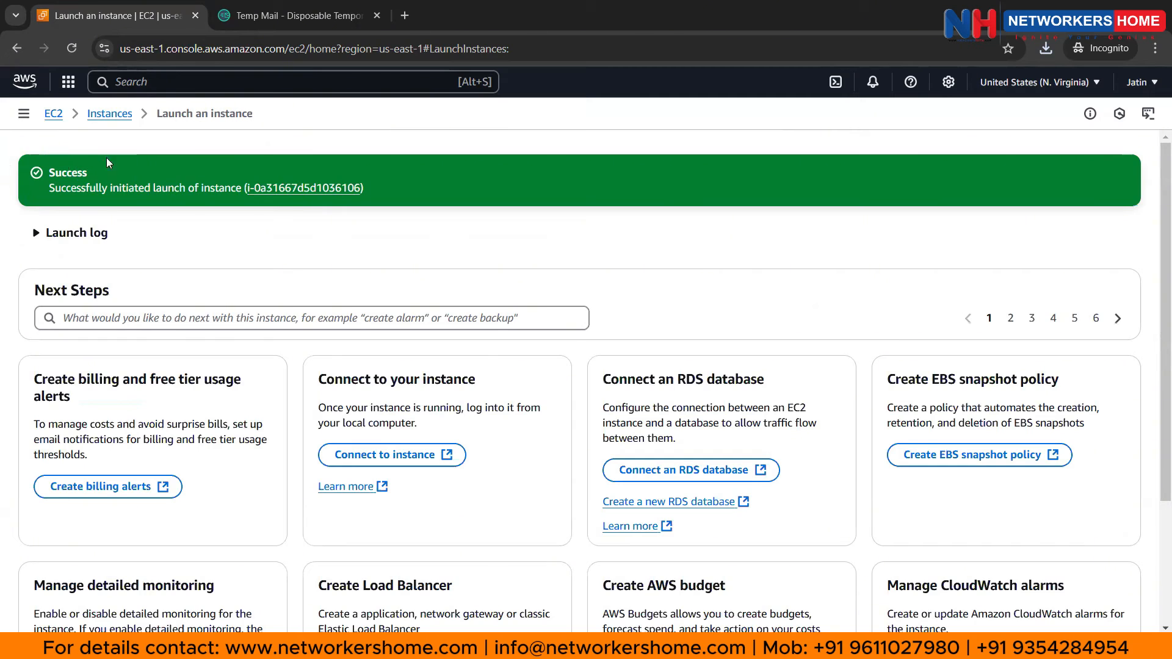
Go to the Instances list and select the demo instance to view its details and status checks.
{"action": "left_click", "coordinate": [122, 119]}
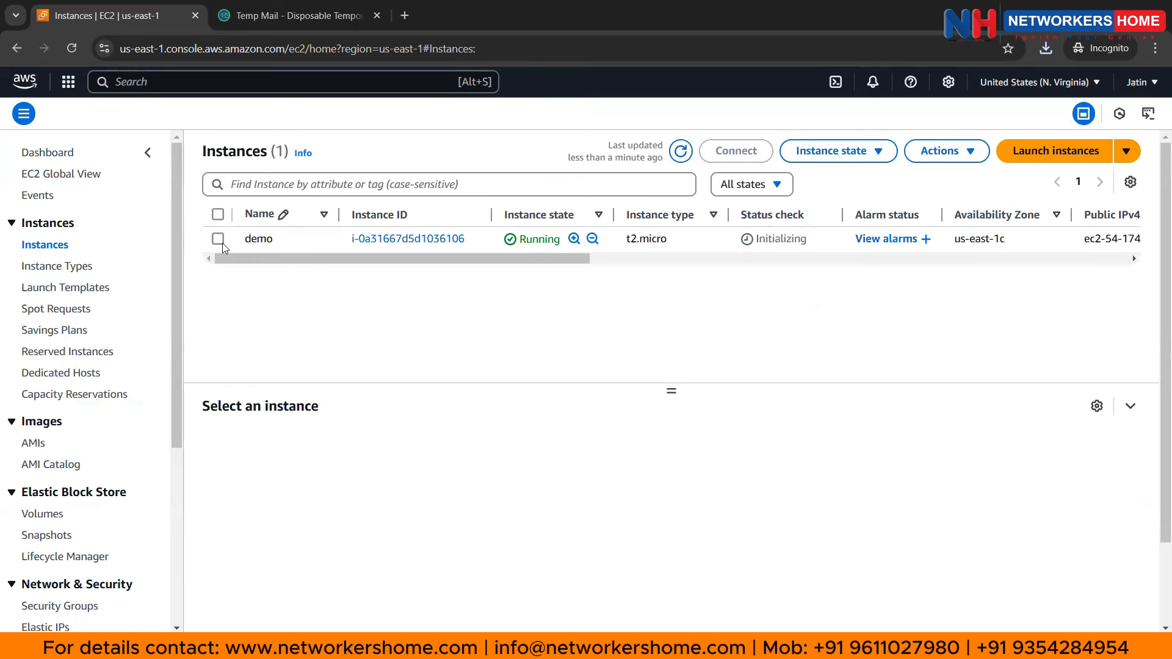
{"action": "left_click", "coordinate": [218, 239]}
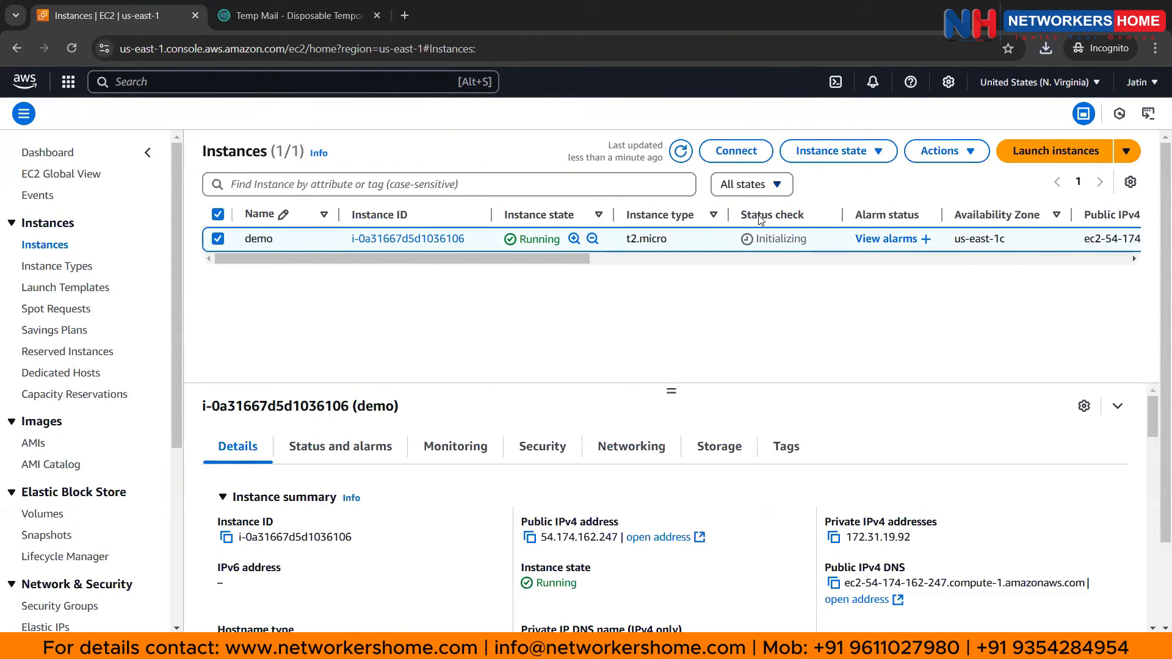
{"action": "double_click", "coordinate": [810, 242]}
{"action": "left_click", "coordinate": [783, 312]}
Review the Session Manager, SSH and serial console options, then connect via EC2 Instance Connect.
{"action": "left_click", "coordinate": [736, 151]}
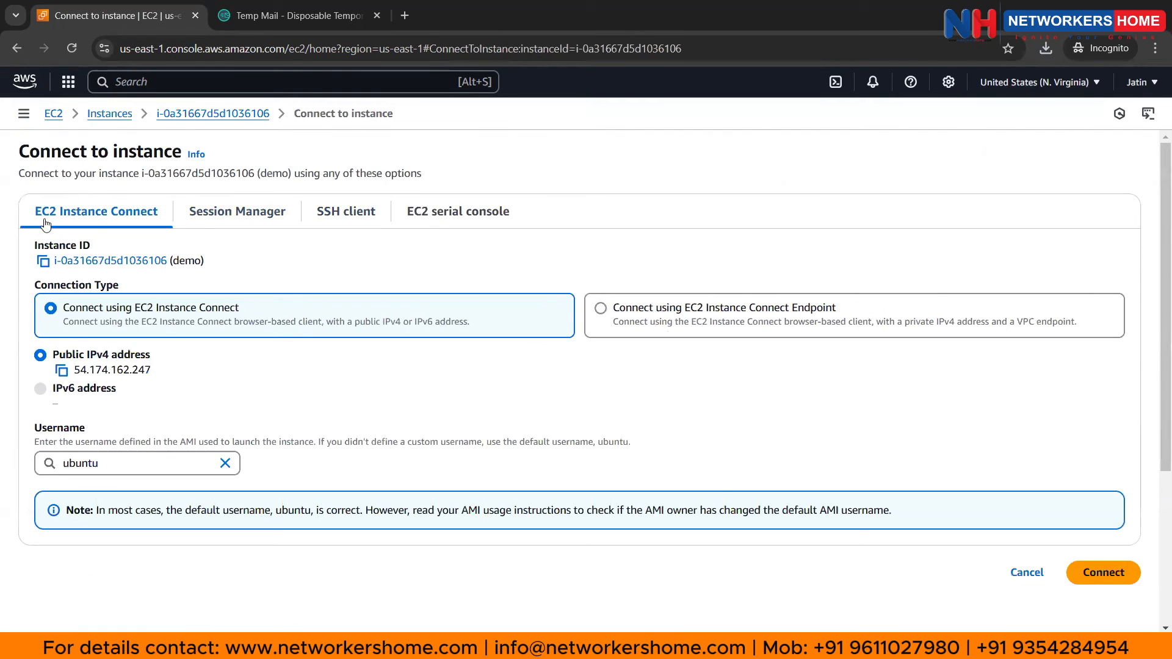
{"action": "left_click", "coordinate": [244, 214]}
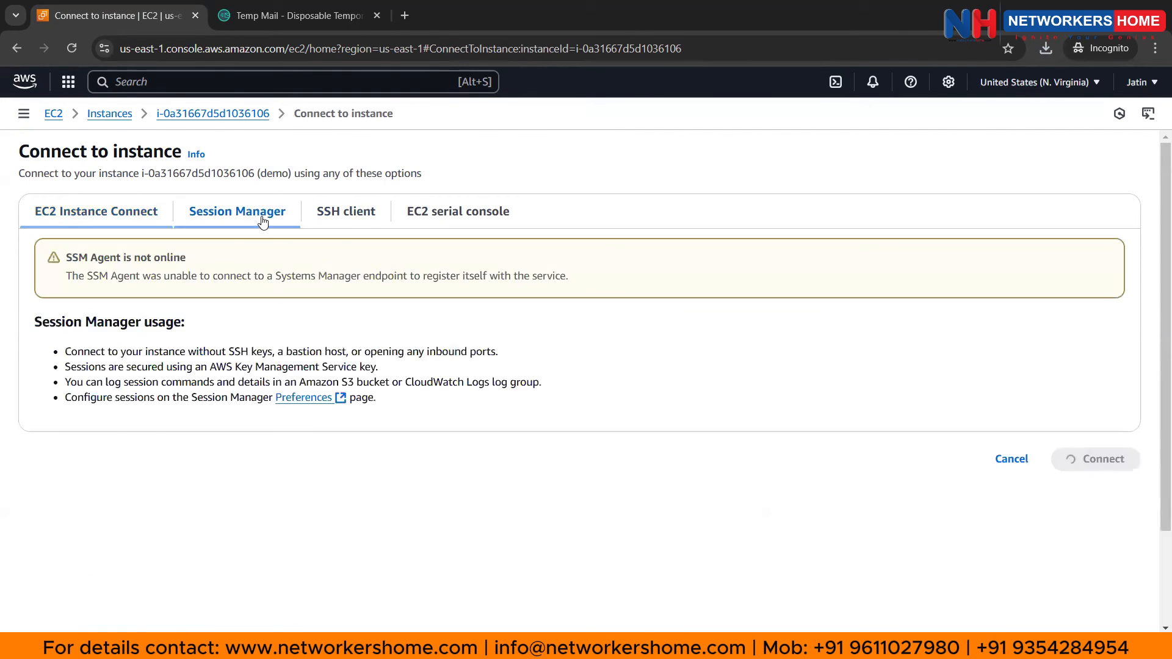
{"action": "left_click", "coordinate": [361, 210]}
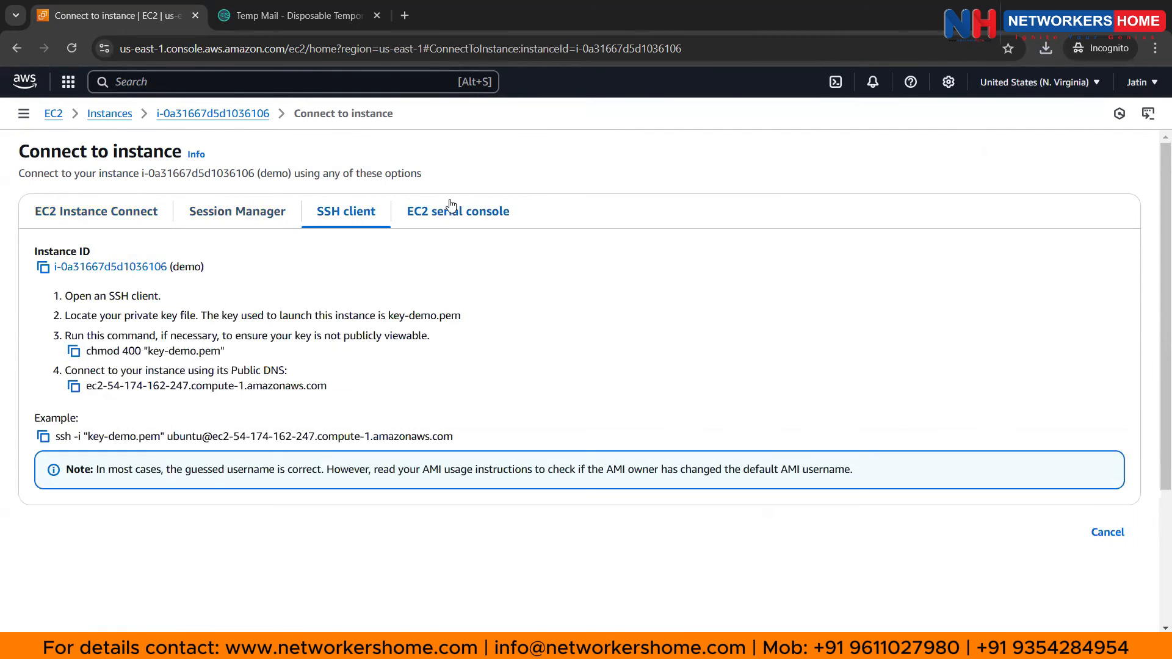
{"action": "left_click", "coordinate": [492, 224]}
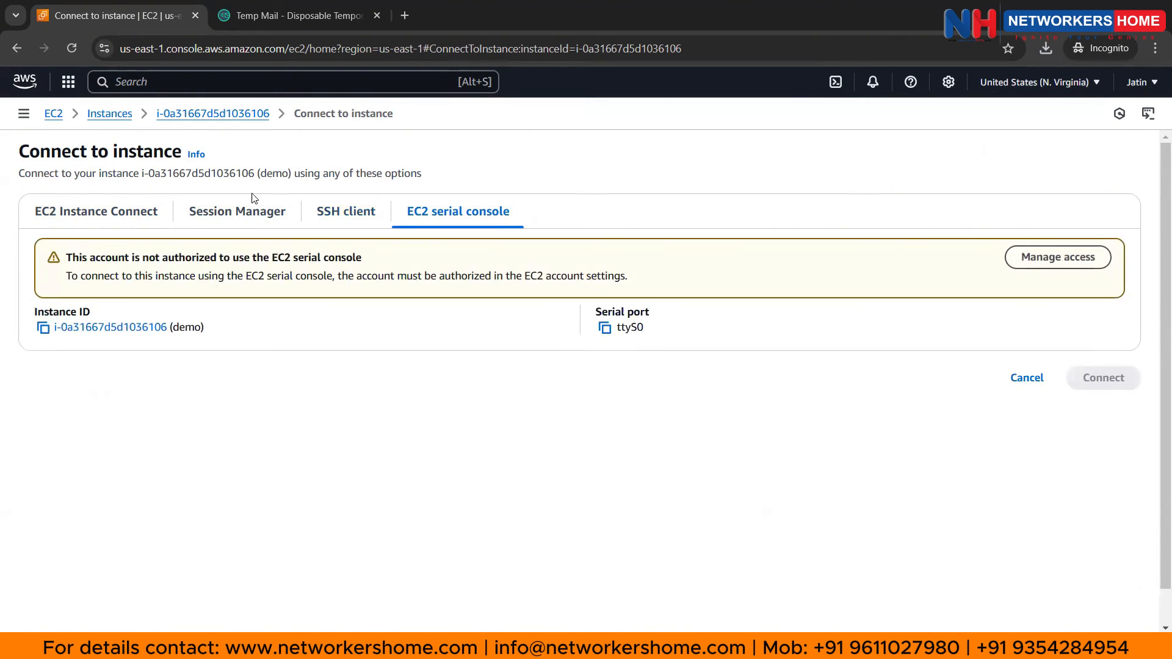
{"action": "left_click", "coordinate": [76, 220]}
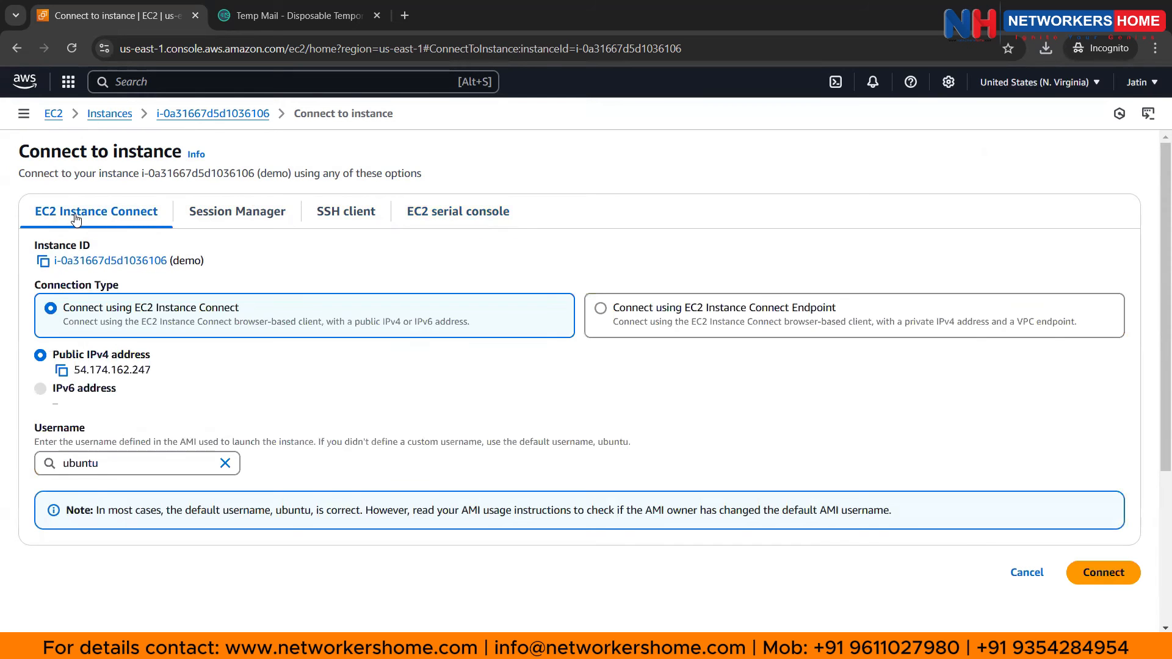
{"action": "left_click", "coordinate": [1107, 577]}
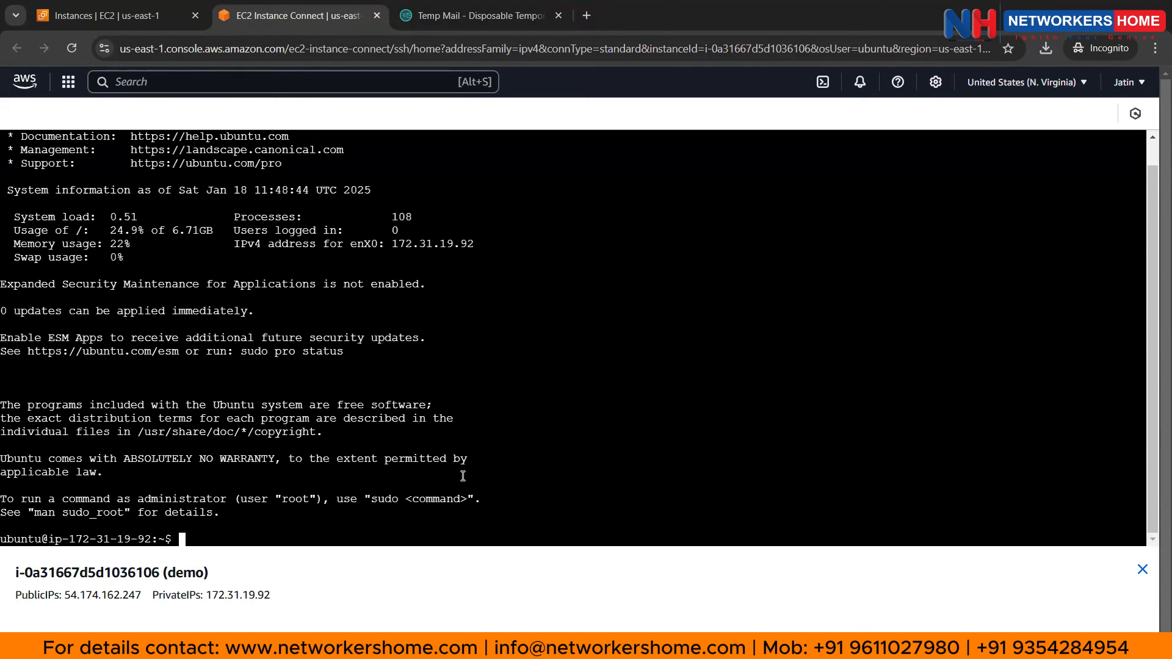
Become root with sudo su in the browser terminal, then return to the Instances tab.
{"action": "type", "text": "sudo su"}
{"action": "key", "text": "Return"}
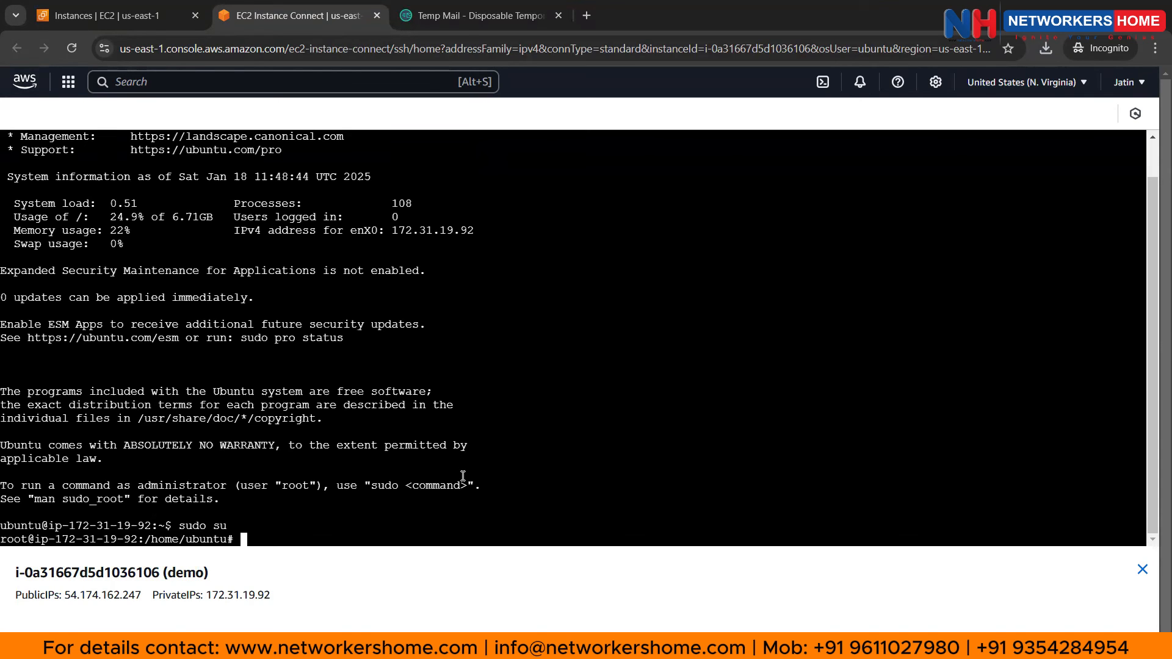
{"action": "left_click", "coordinate": [165, 6]}
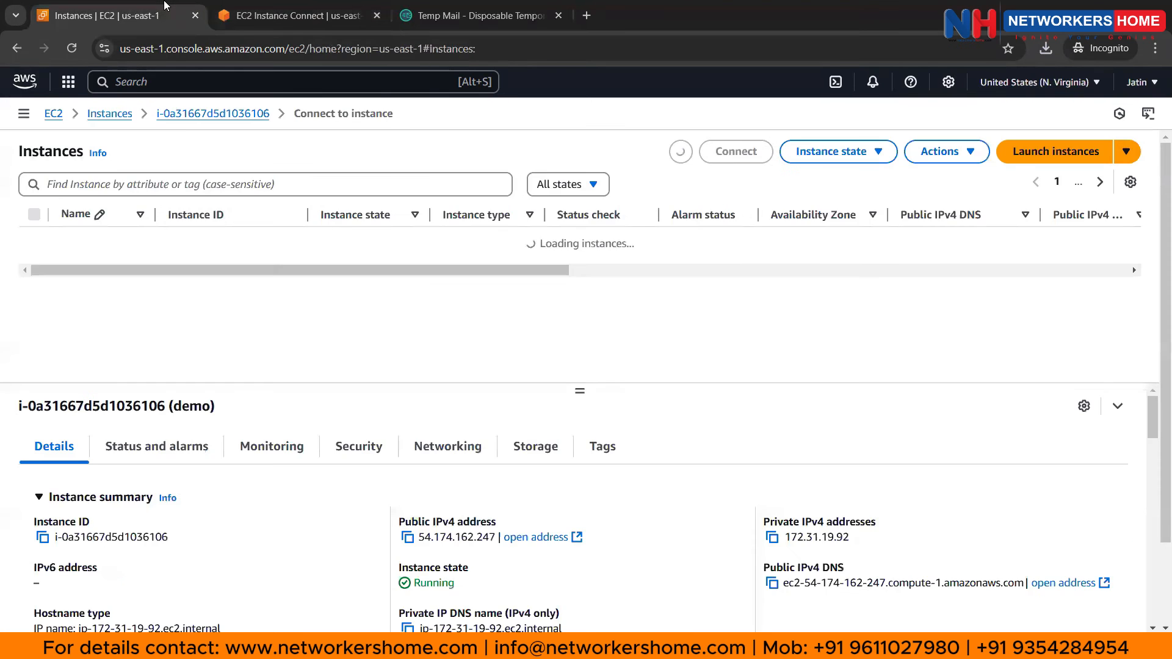